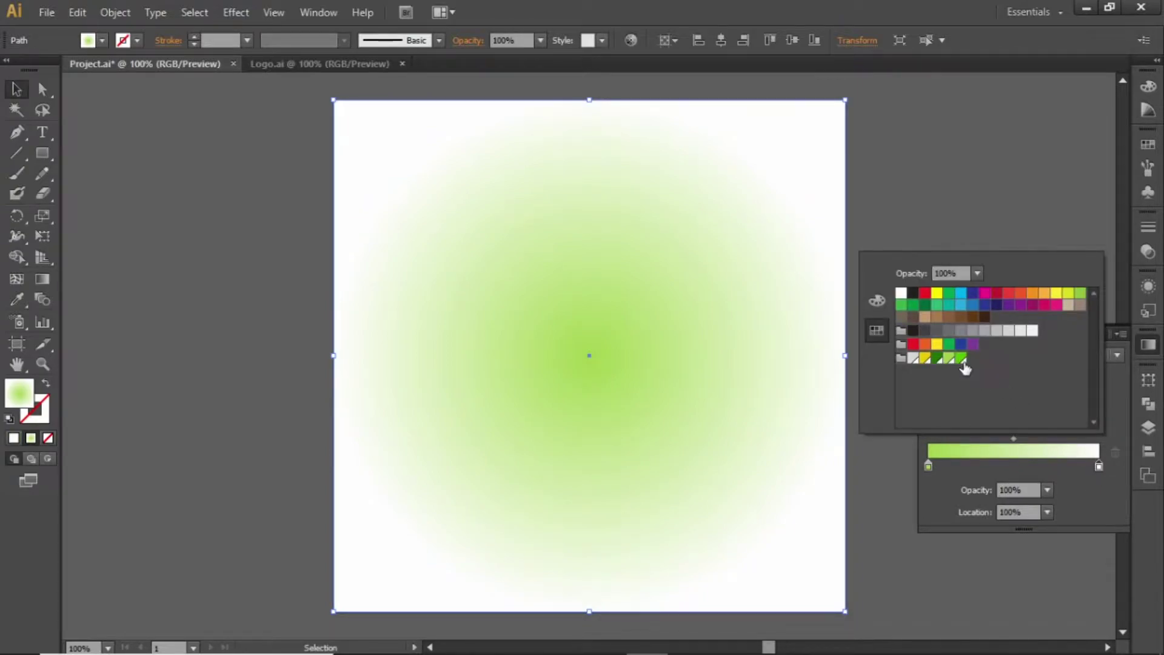
Set the outer colour stop of the background square's radial gradient to the bright green swatch (R=81 G=195 B=2) and deselect the square
click(963, 359)
click(941, 203)
click(948, 224)
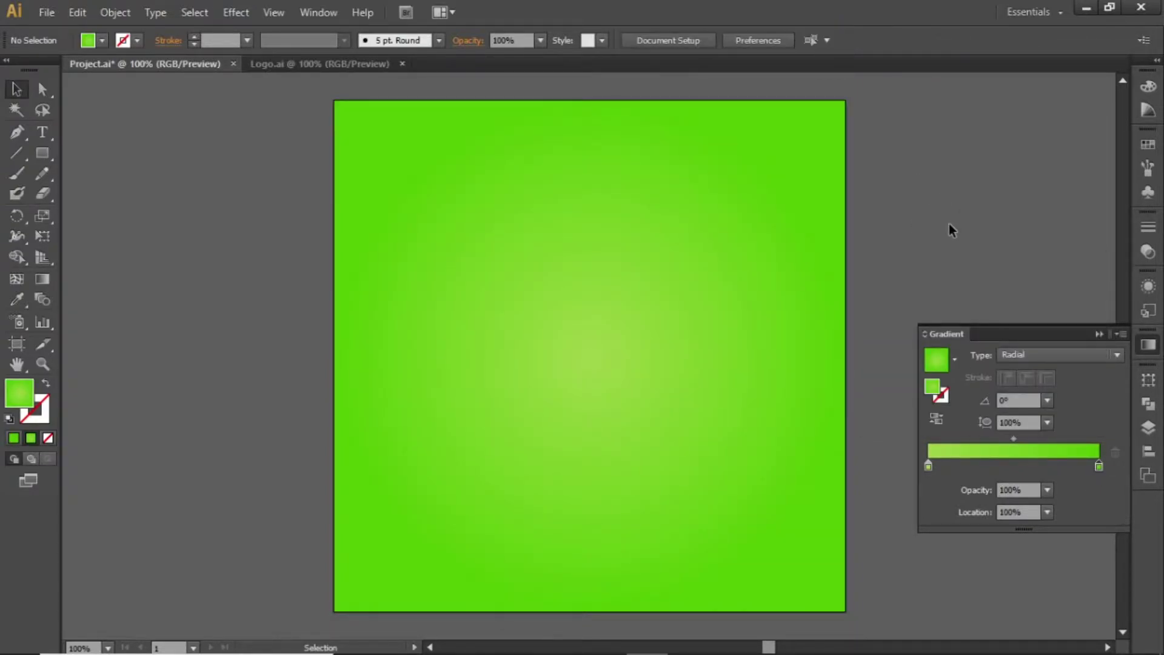
Examine the colour settings of the bright green and light green global swatches used in the background gradient
click(1147, 144)
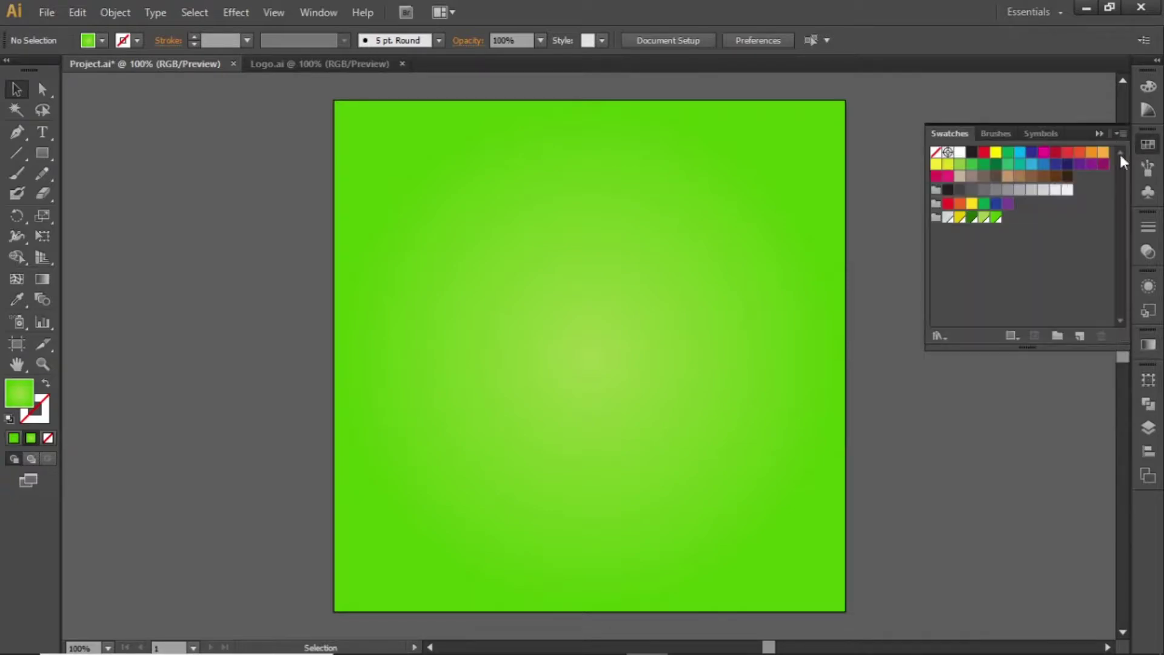
double_click(998, 217)
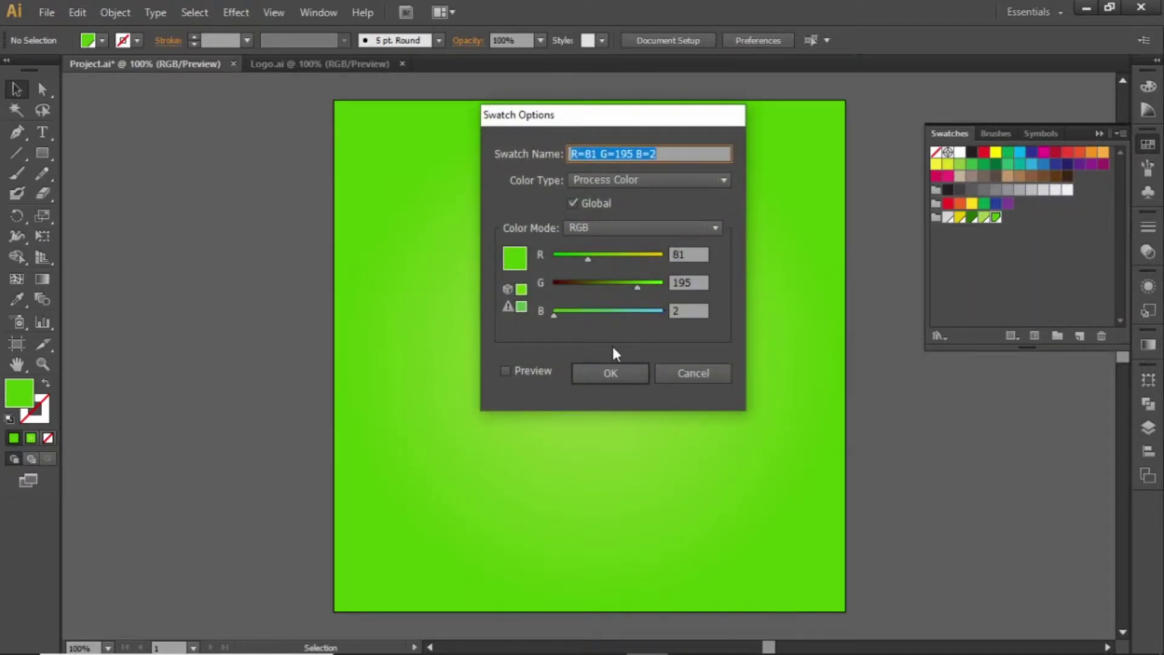
click(643, 366)
double_click(983, 217)
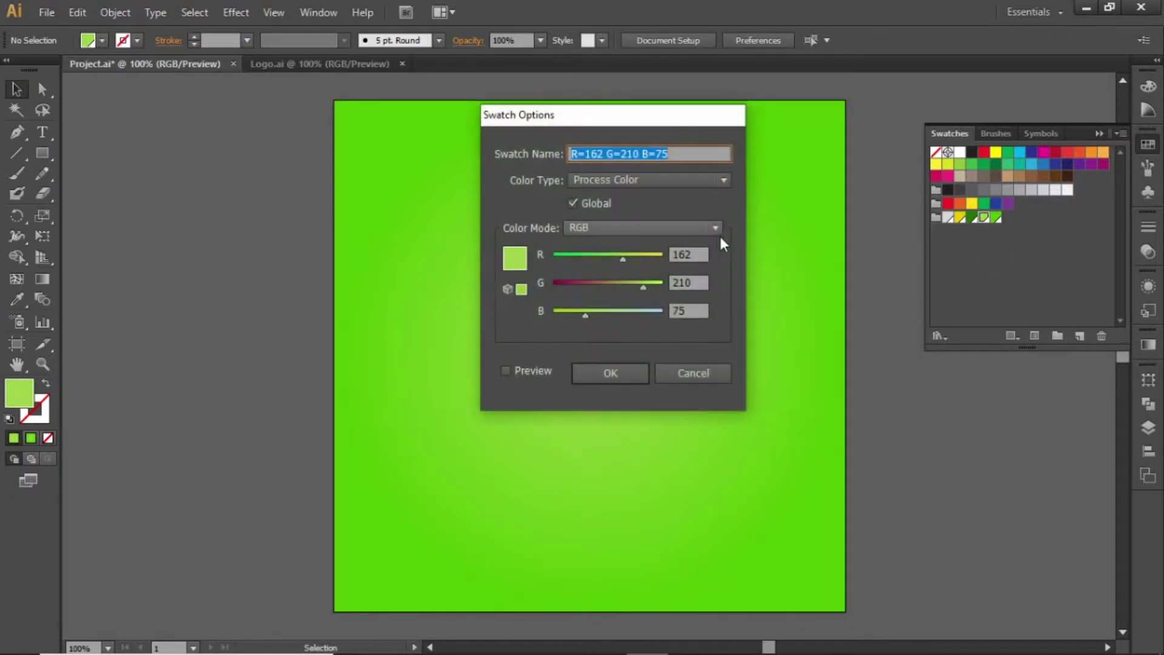
click(619, 373)
click(1099, 134)
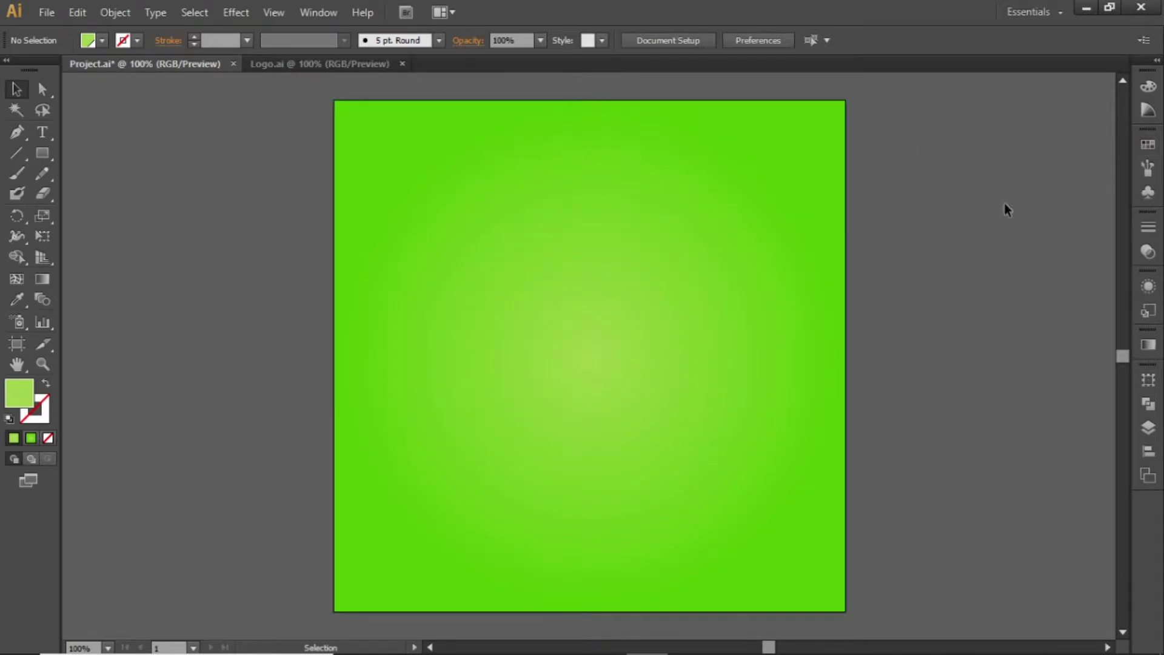
Draw a narrow downward-pointing triangle about 42 px wide and 258 px tall with the Pen tool, outside the artboard beside the green background
drag(540, 278, 707, 262)
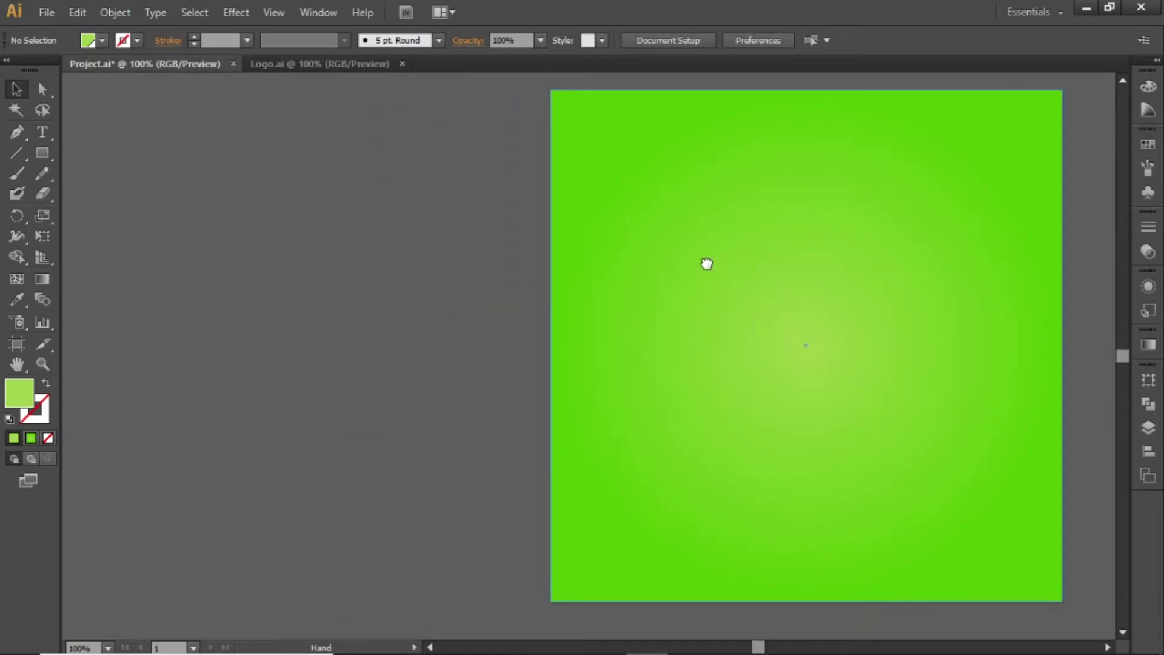
click(21, 139)
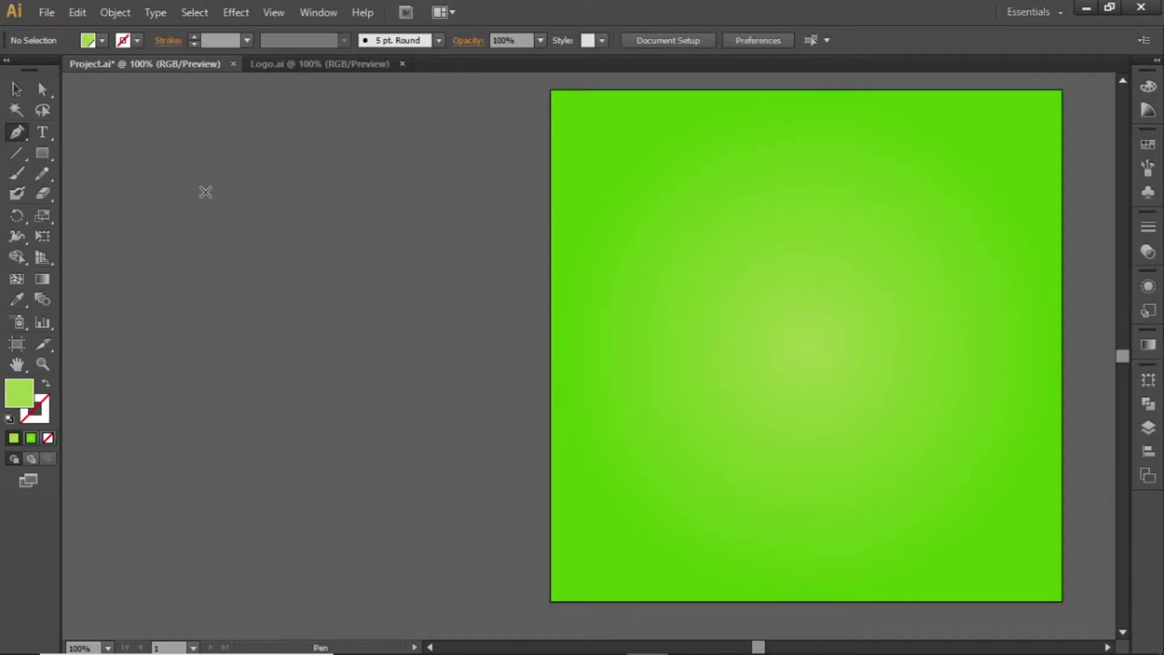
drag(258, 167, 290, 167)
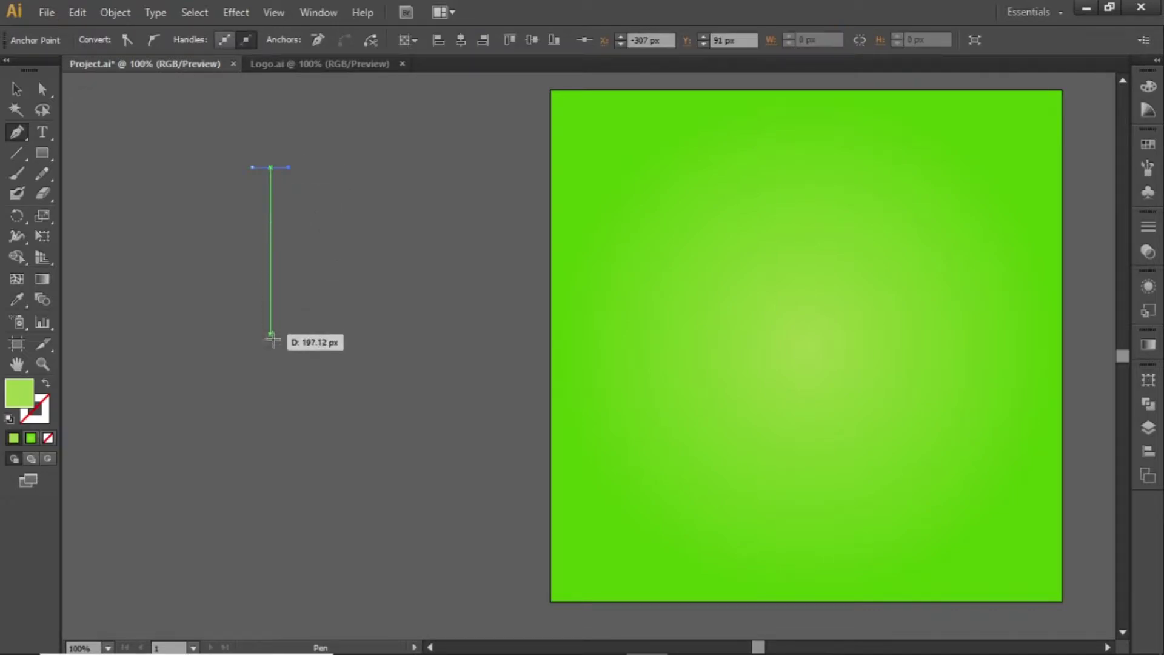
click(270, 387)
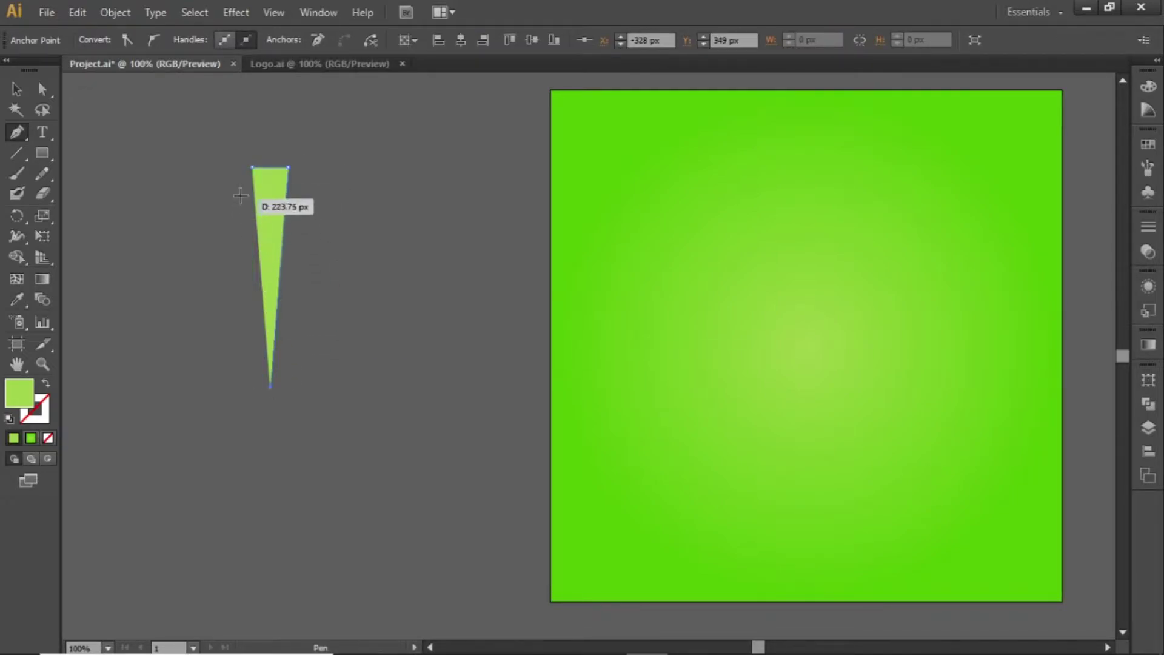
click(252, 167)
key(v)
Move the triangle up and closer to the artboard and fill it with white
drag(279, 218, 364, 179)
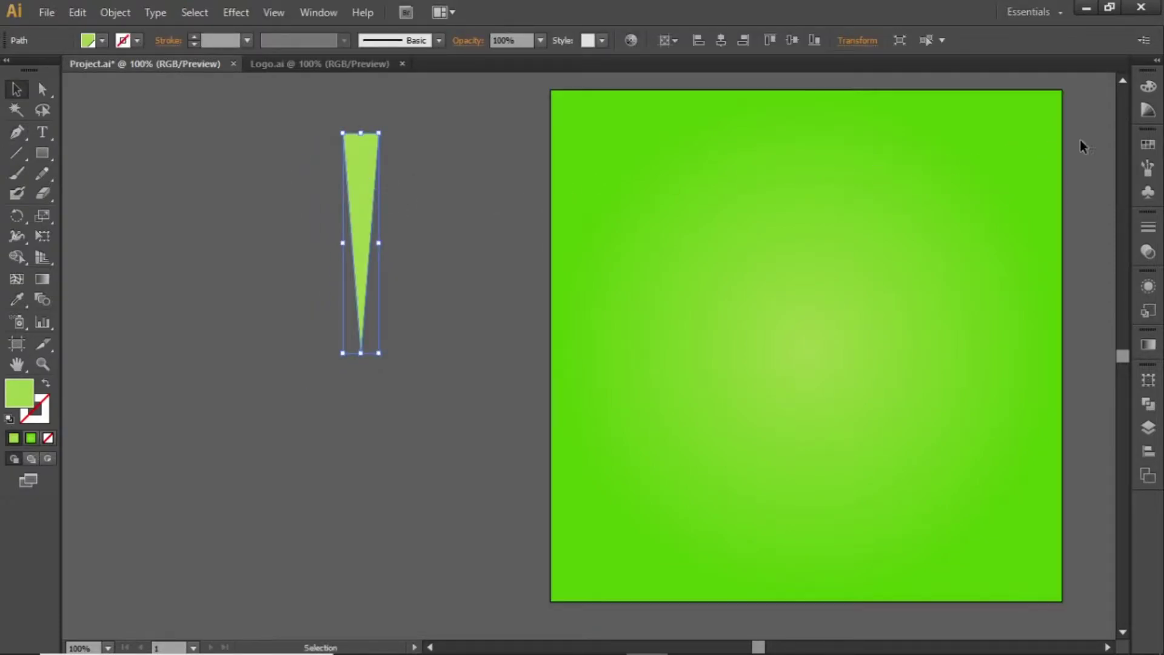
click(1147, 144)
click(962, 152)
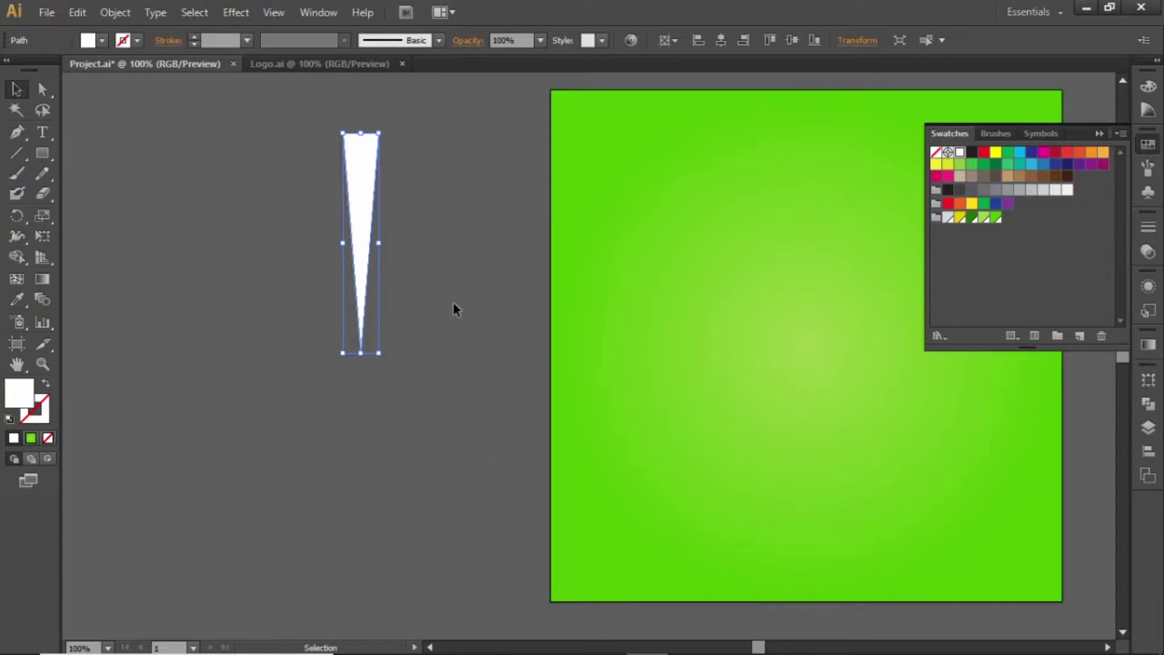
Rotate a copy of the white triangle slightly clockwise around a pivot point just below its tip
click(17, 215)
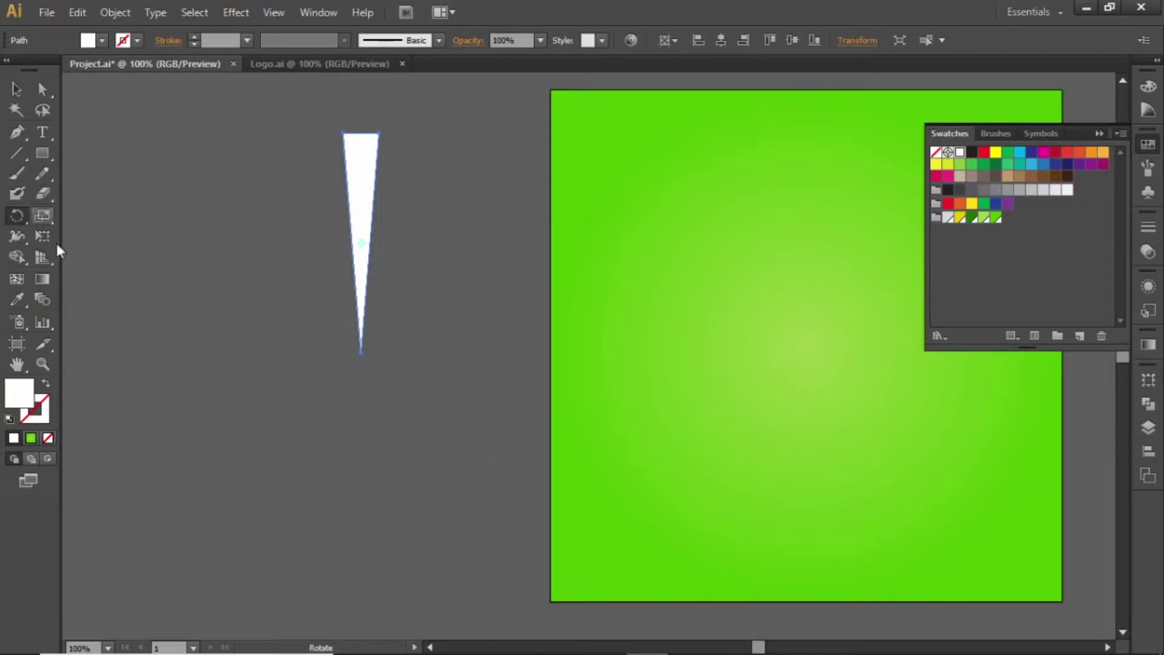
click(359, 376)
drag(362, 166, 413, 168)
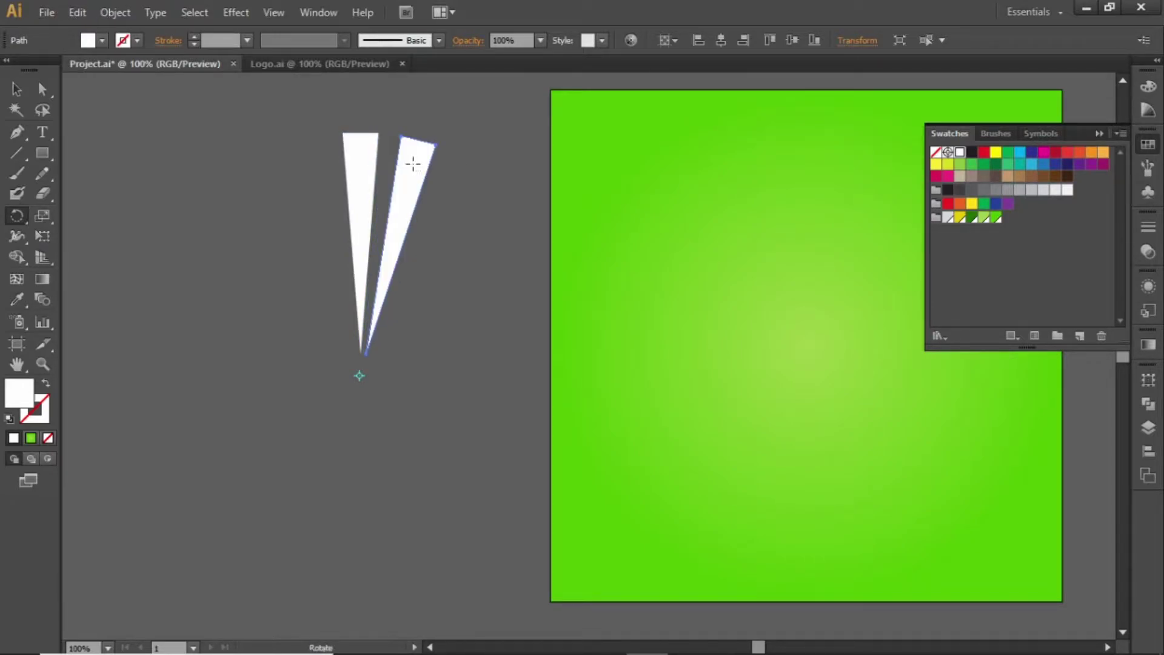
key(v)
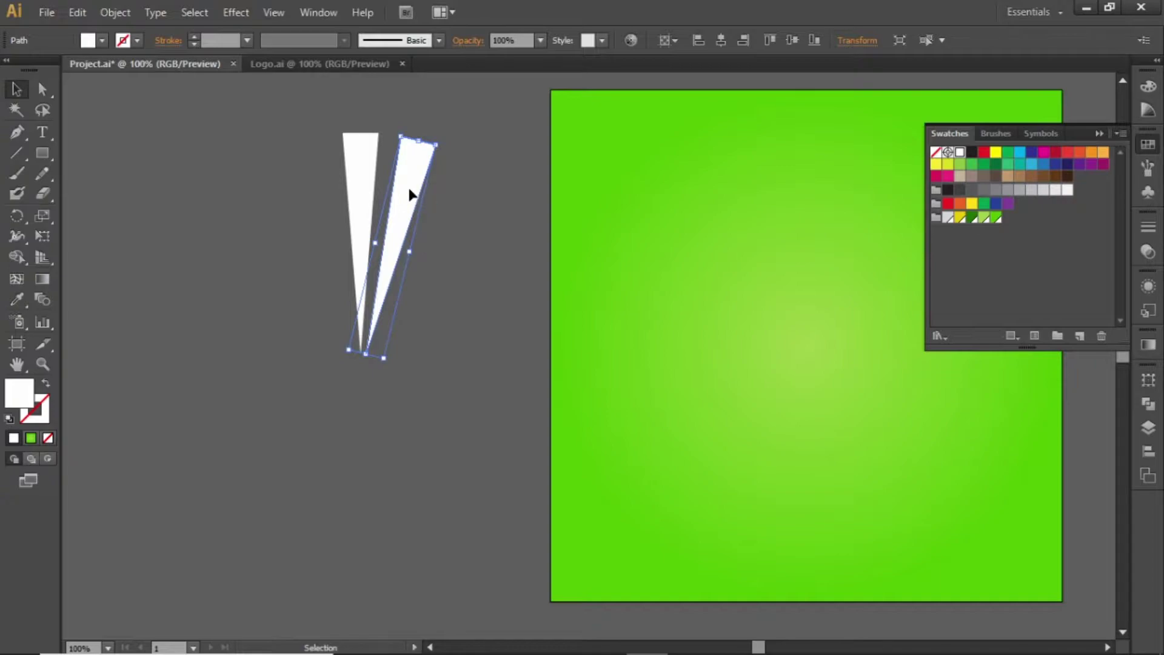
Repeat the rotated-copy transformation until the triangles form a full circle of evenly spaced rays, and deselect them
key(ctrl+d)
key(ctrl+d)
key(ctrl+d)
key(ctrl+d)
key(ctrl+d)
key(ctrl+d)
key(ctrl+d)
key(ctrl+d)
key(ctrl+d)
key(ctrl+d)
key(ctrl+d)
key(ctrl+d)
key(ctrl+d)
key(ctrl+d)
key(ctrl+d)
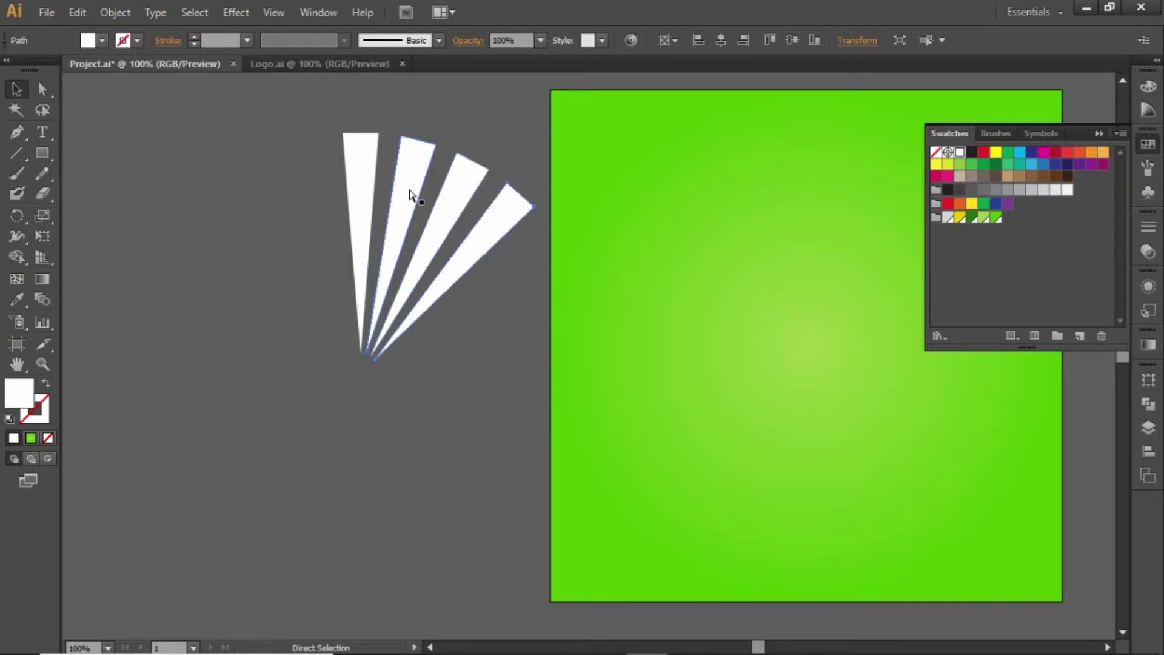
key(ctrl+d)
key(ctrl+d)
key(ctrl+d)
key(ctrl+d)
key(ctrl+d)
key(ctrl+d)
key(ctrl+d)
key(ctrl+d)
key(ctrl+d)
key(ctrl+d)
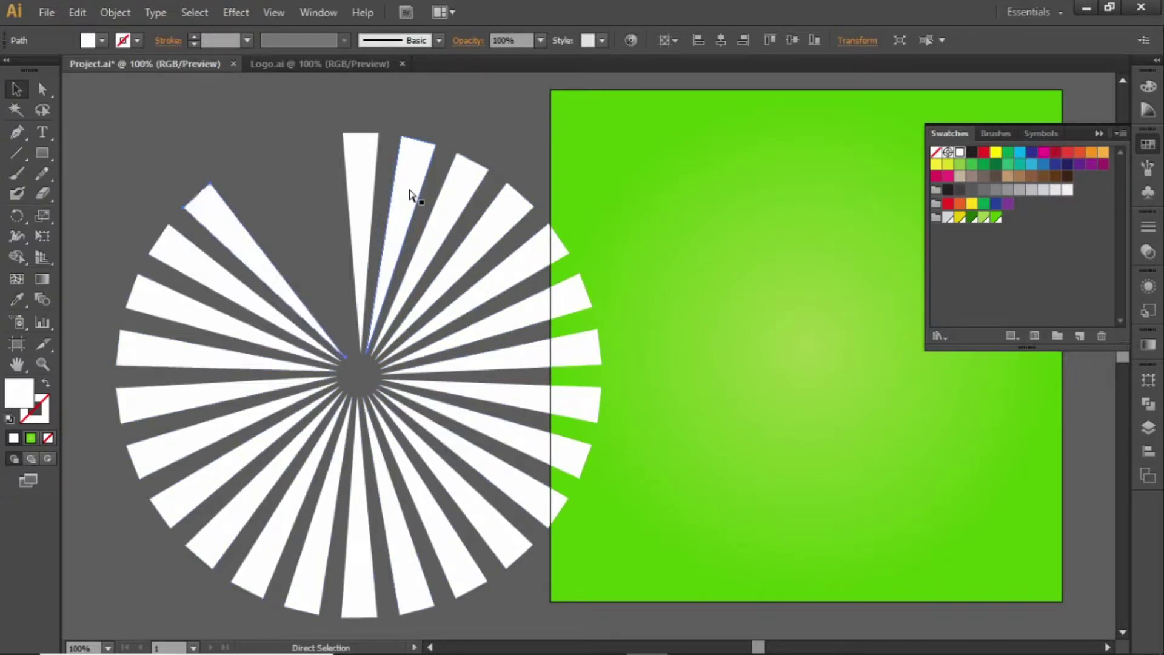
click(480, 137)
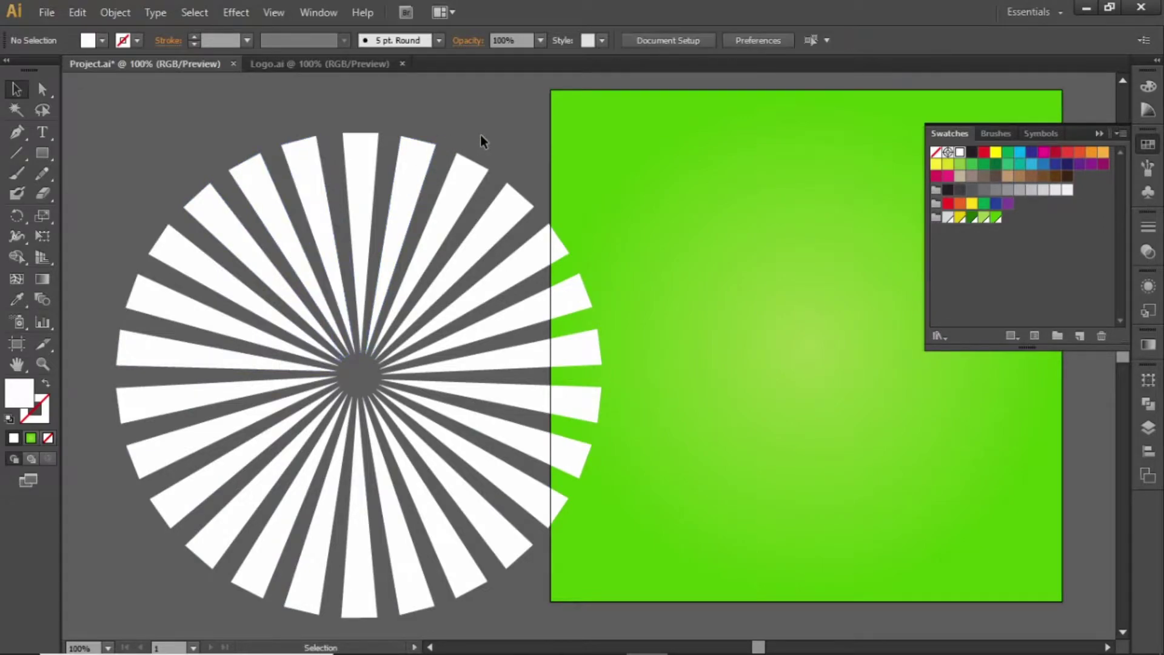
Group all the white rays and center the group horizontally and vertically on the artboard
drag(495, 122, 254, 503)
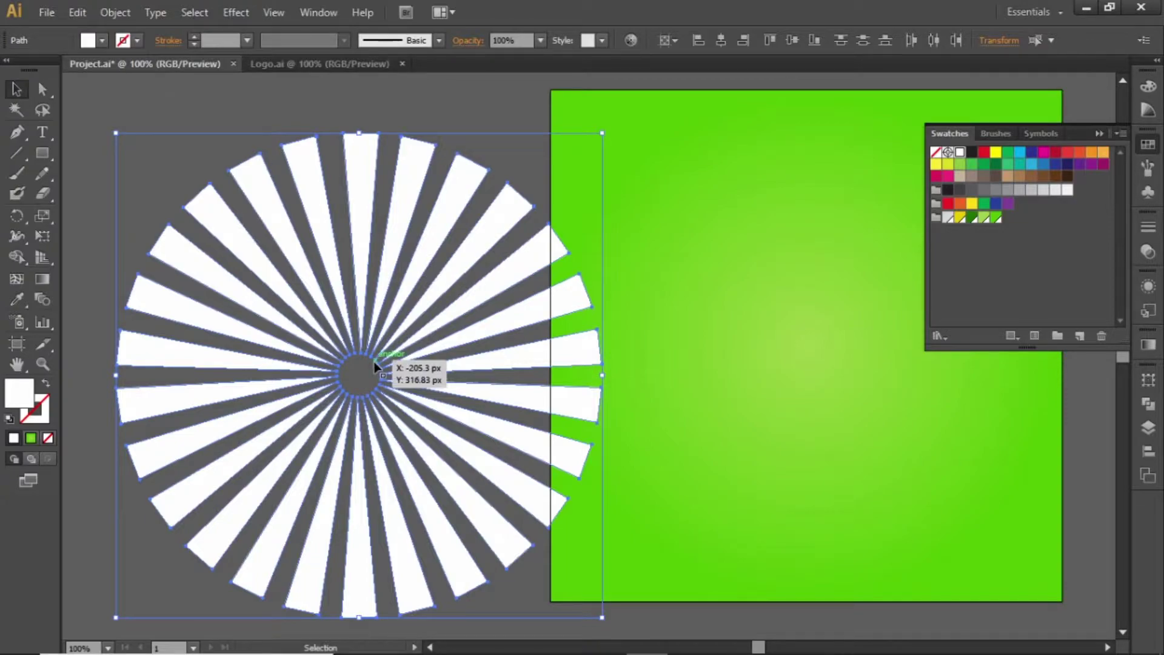
key(ctrl+g)
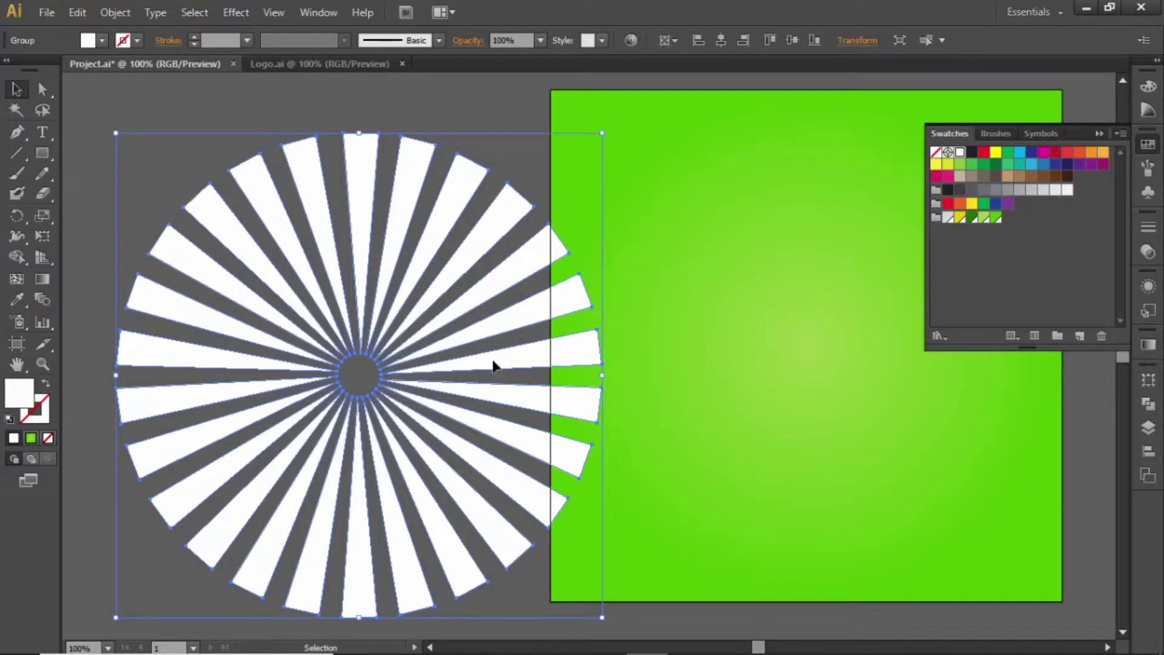
drag(716, 359, 556, 366)
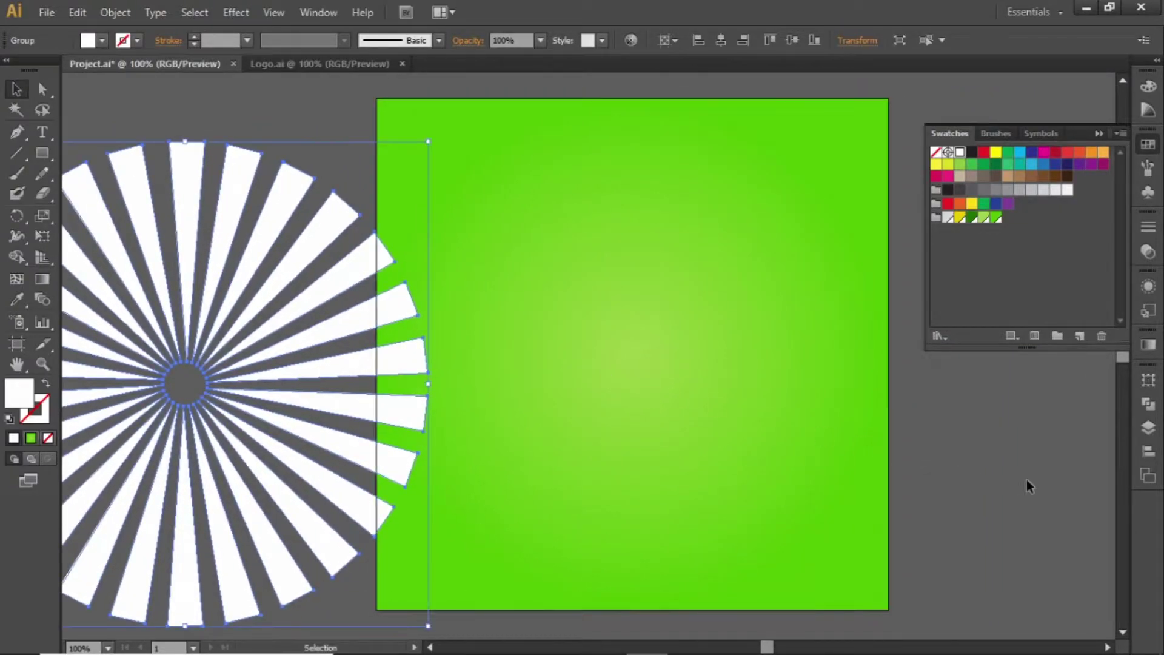
click(1149, 451)
click(980, 408)
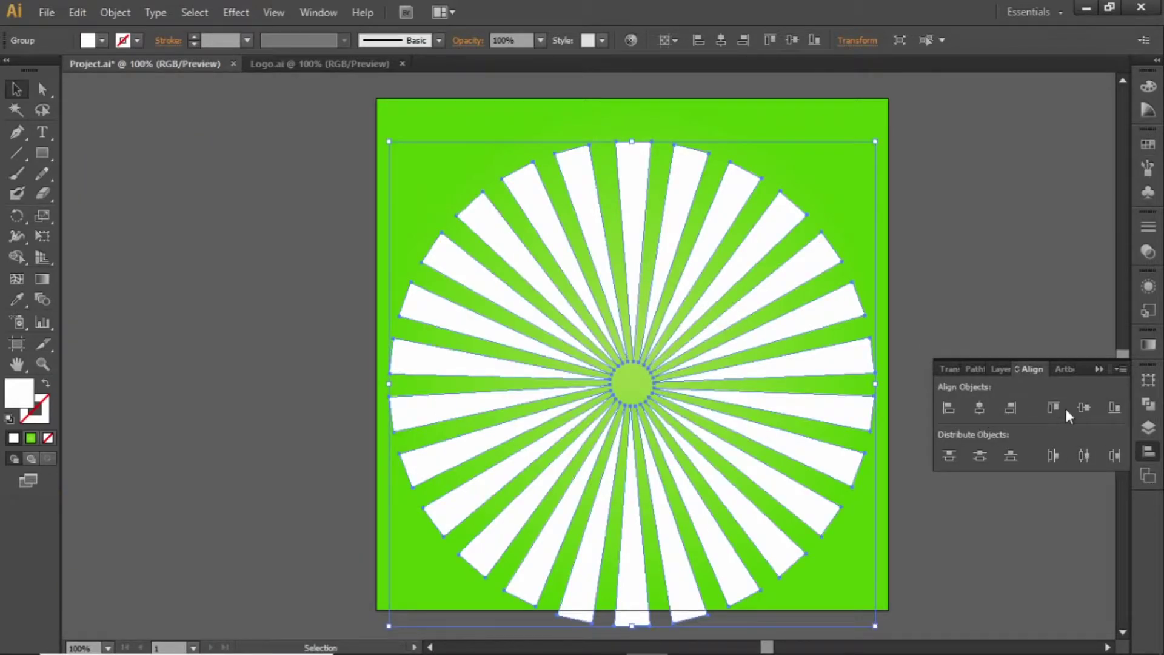
click(1084, 408)
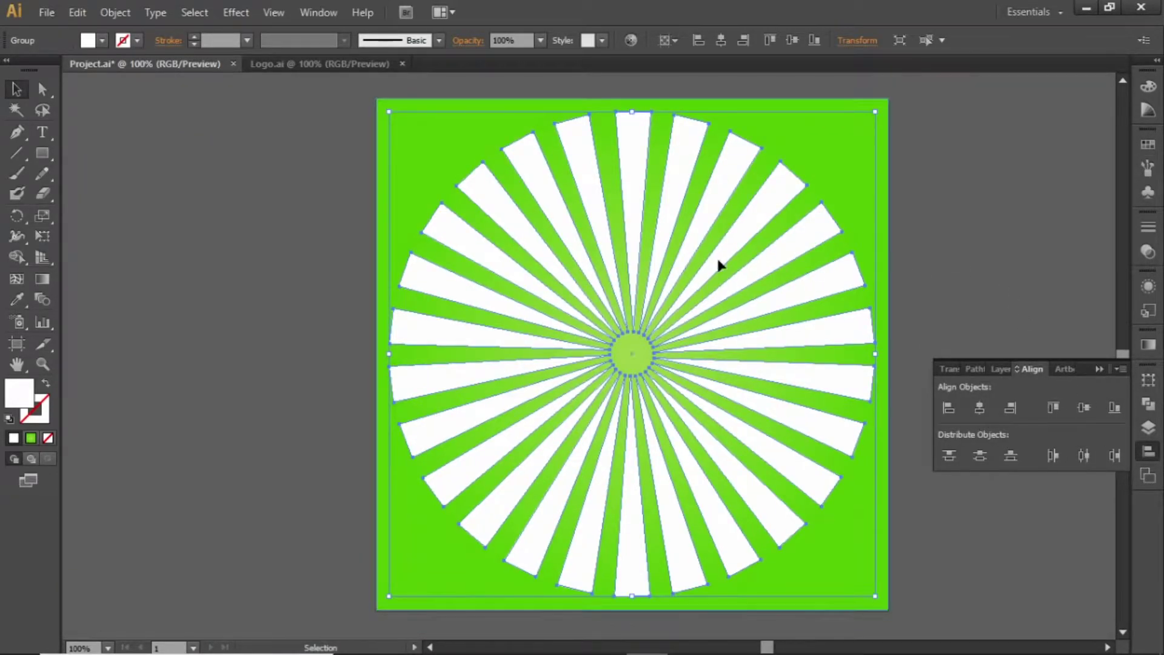
Set the ray group's opacity to 10% and fill it with the White, Black gradient preset changed to the Radial type
click(540, 41)
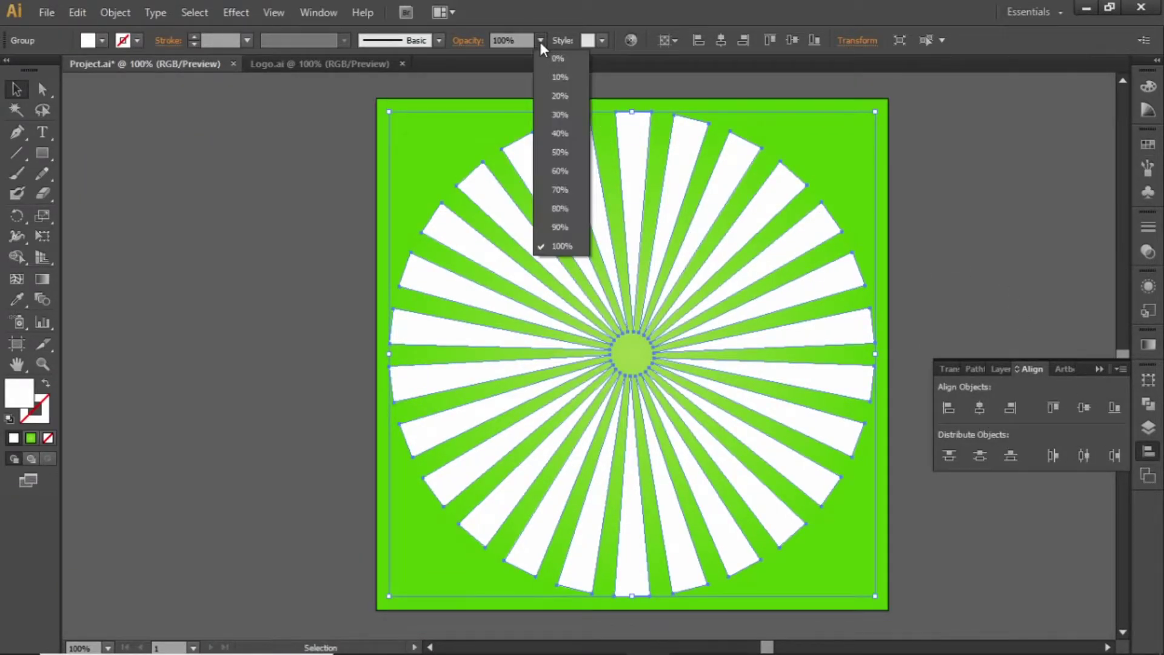
click(569, 77)
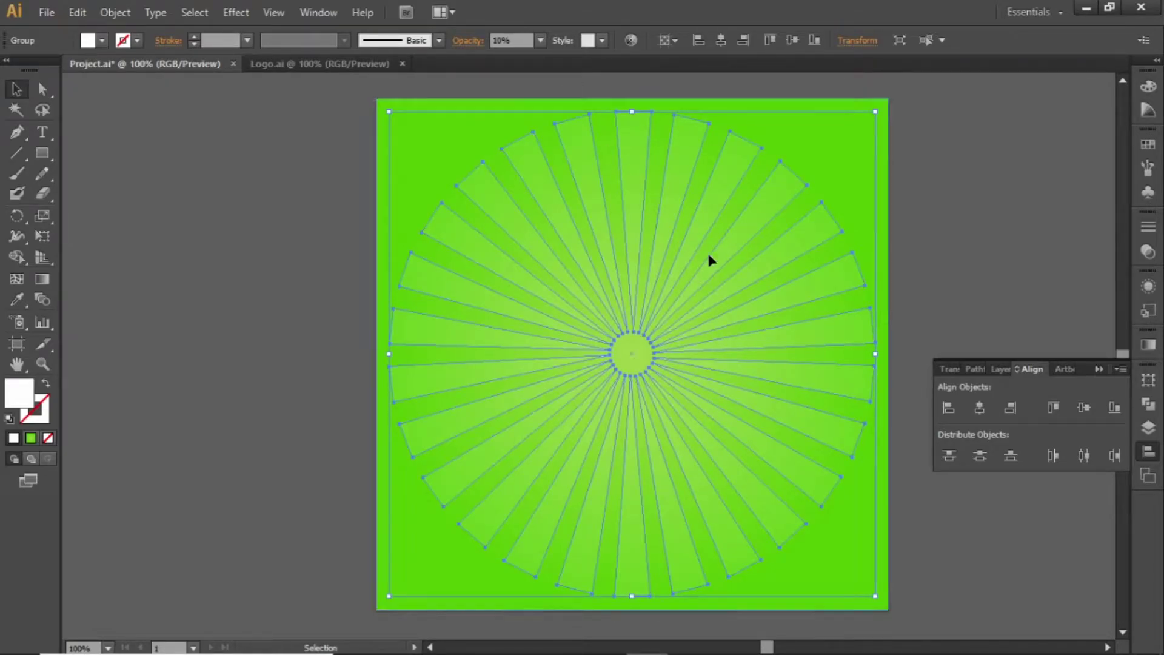
click(1148, 344)
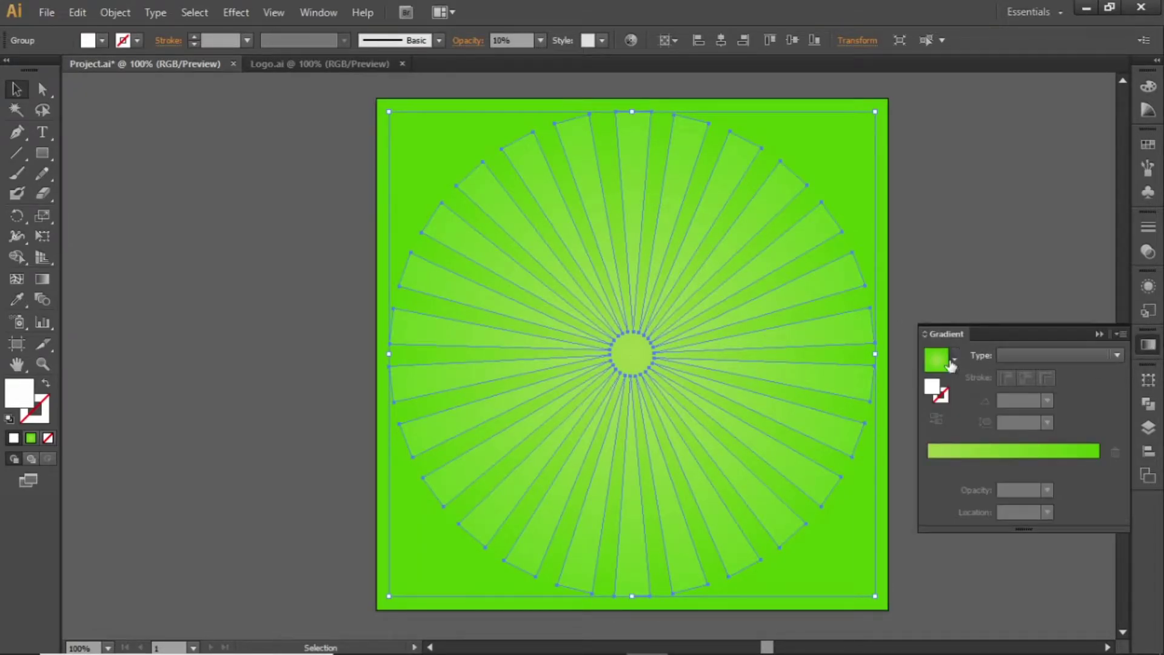
click(949, 363)
click(954, 361)
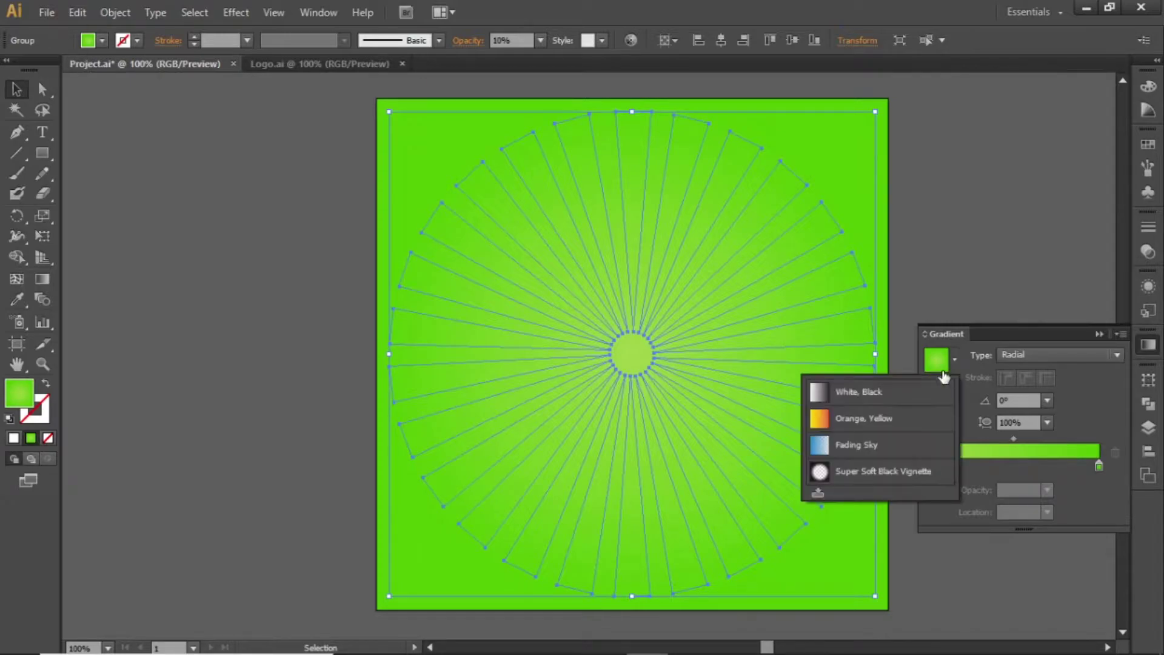
click(917, 397)
click(1050, 351)
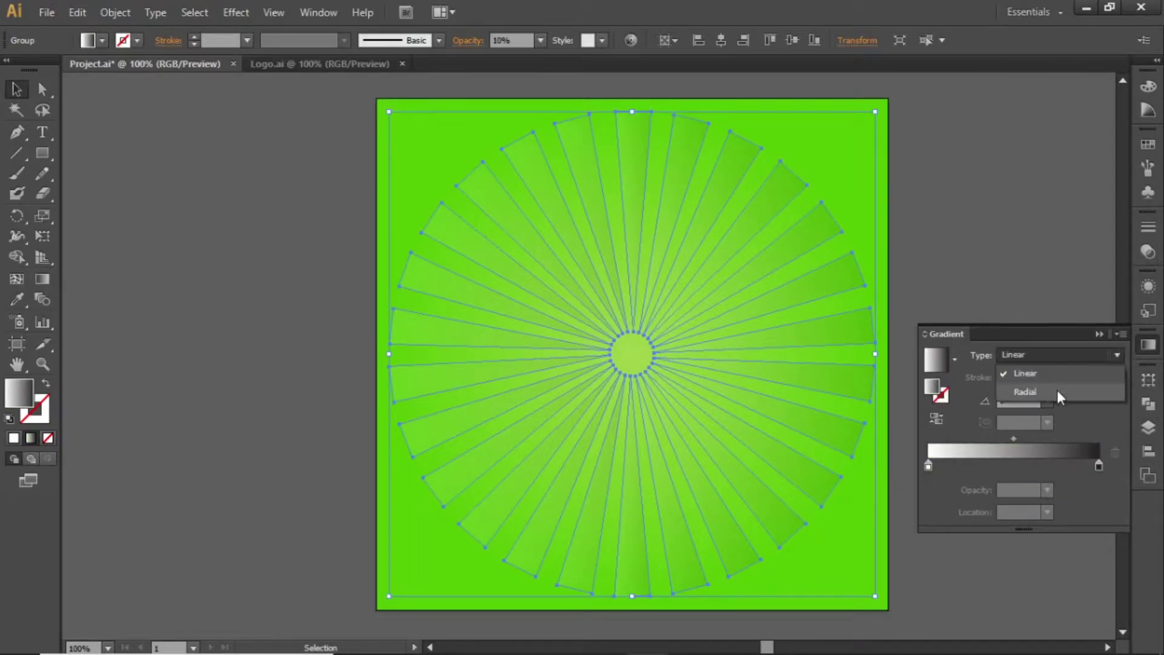
click(1057, 393)
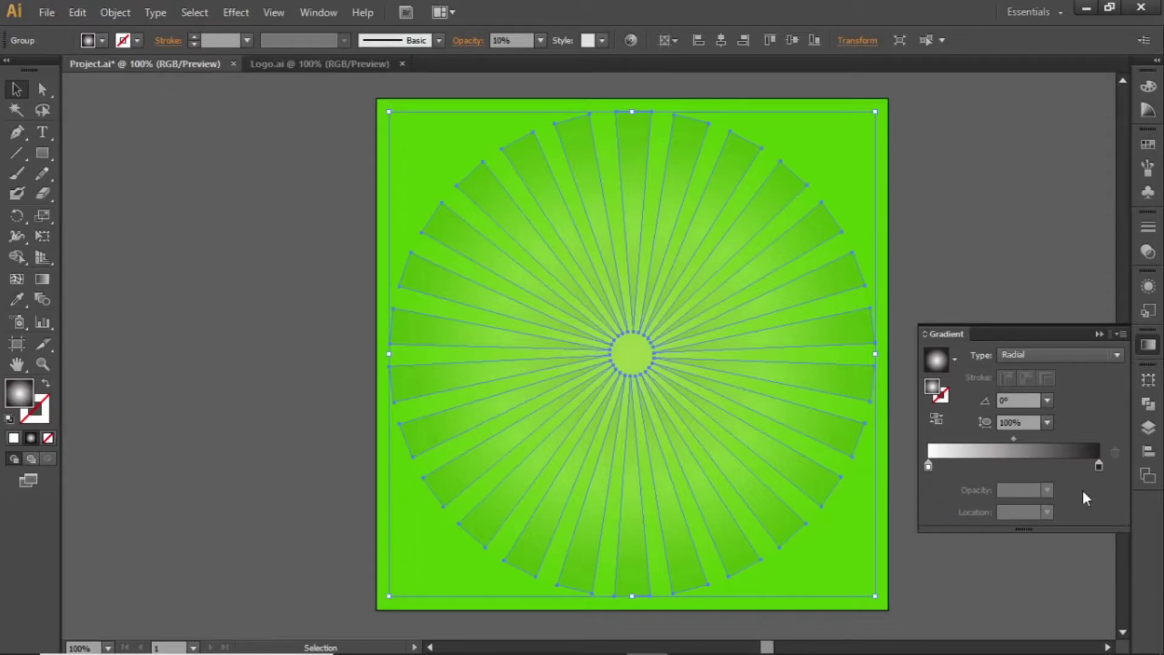
Change the rays' black outer gradient stop to white with 0% opacity and deselect the group
double_click(1098, 465)
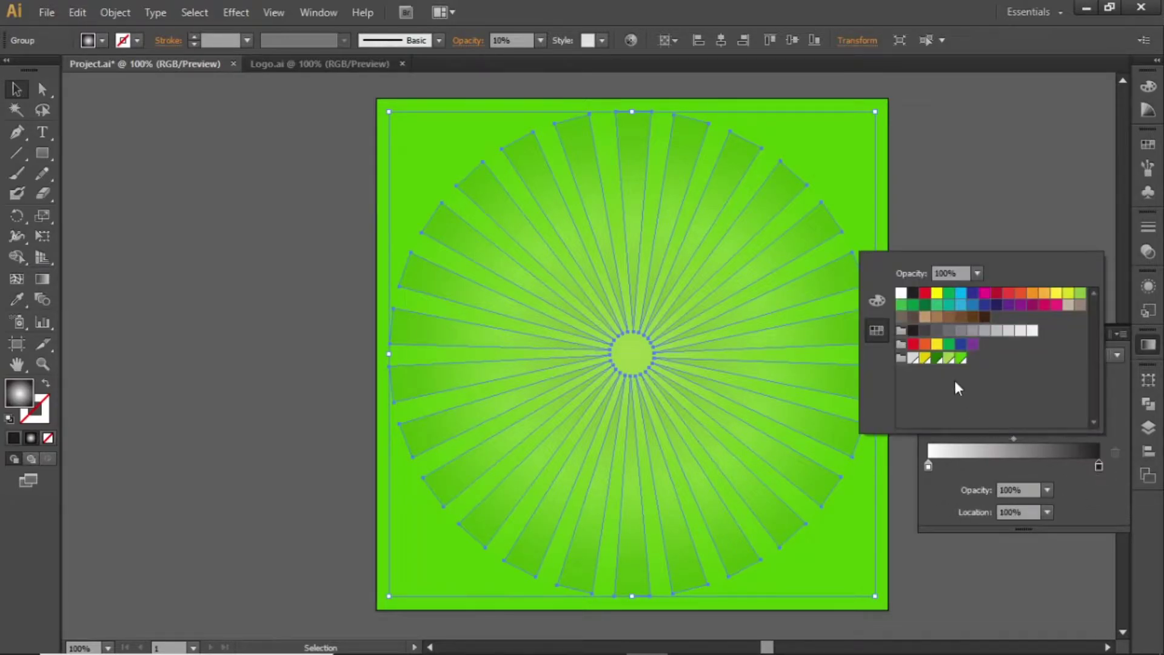
click(908, 300)
click(1087, 499)
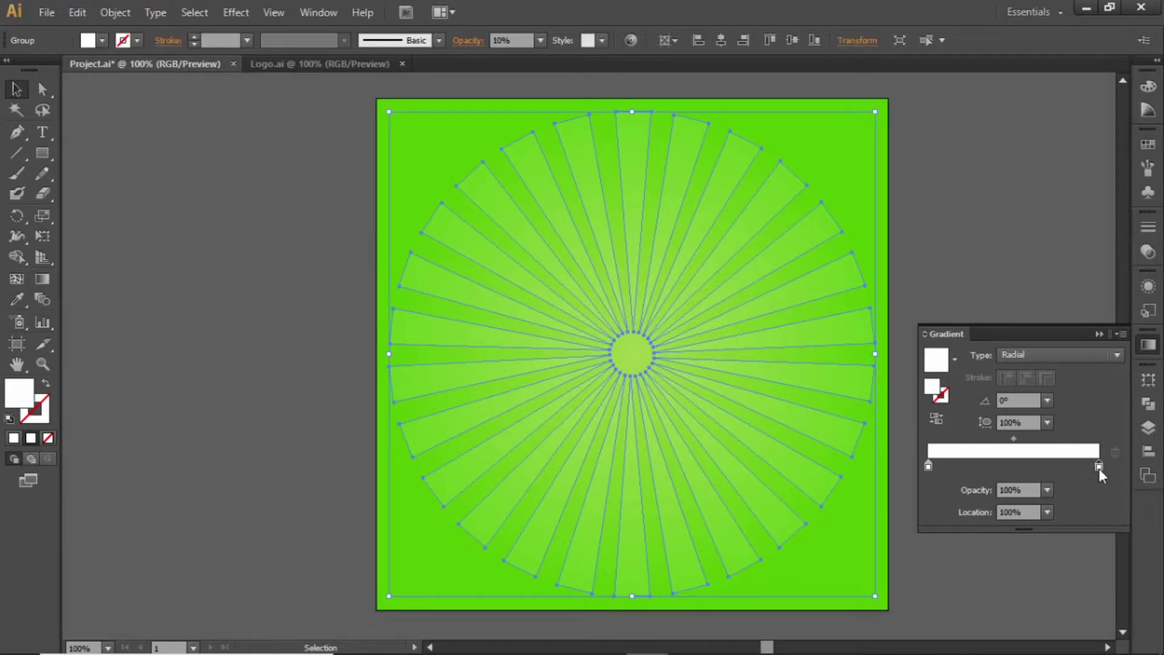
click(1048, 491)
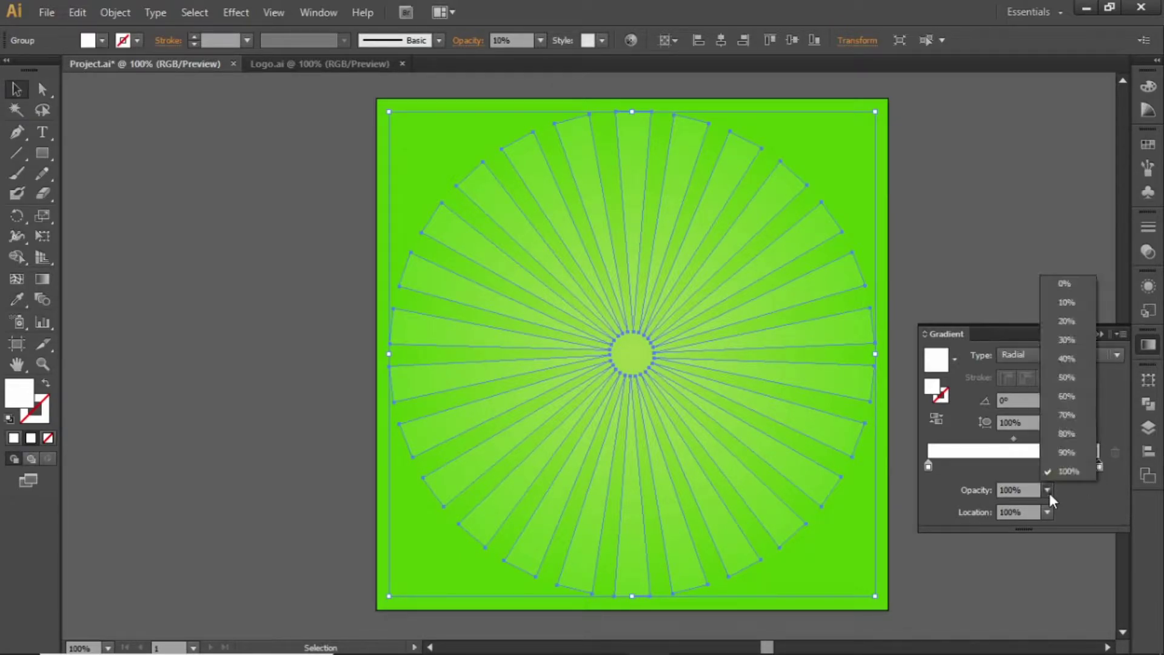
click(1075, 288)
click(1005, 245)
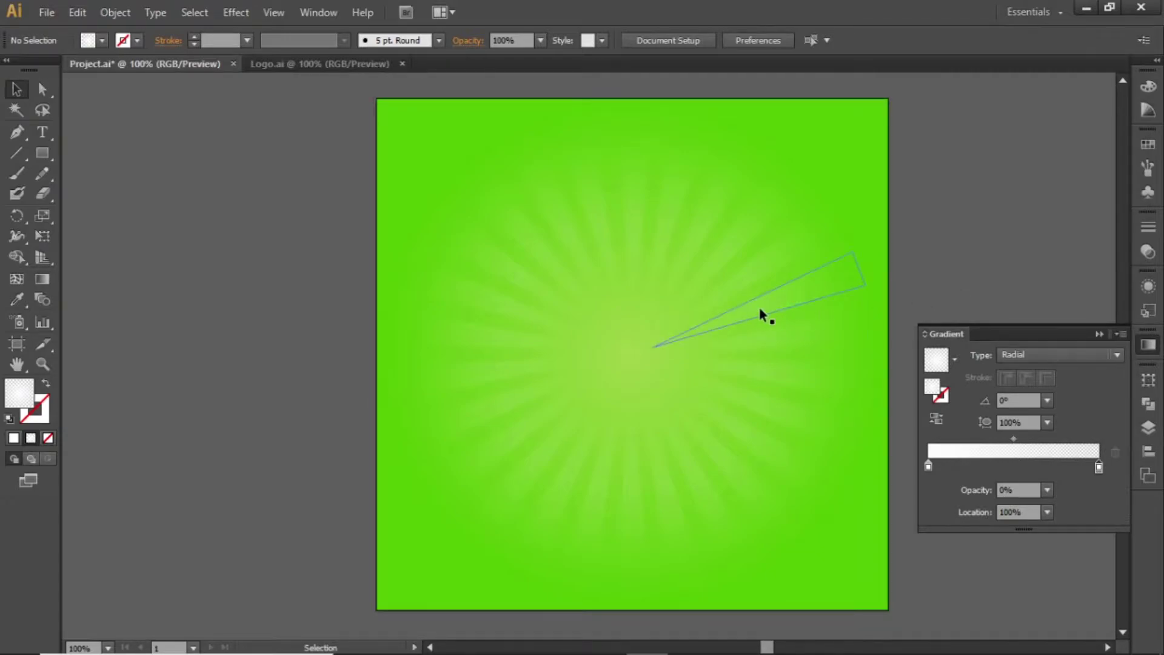
Scale the ray group up proportionally from its center until it extends slightly past the artboard edges, and deselect it
click(759, 312)
drag(876, 355, 903, 356)
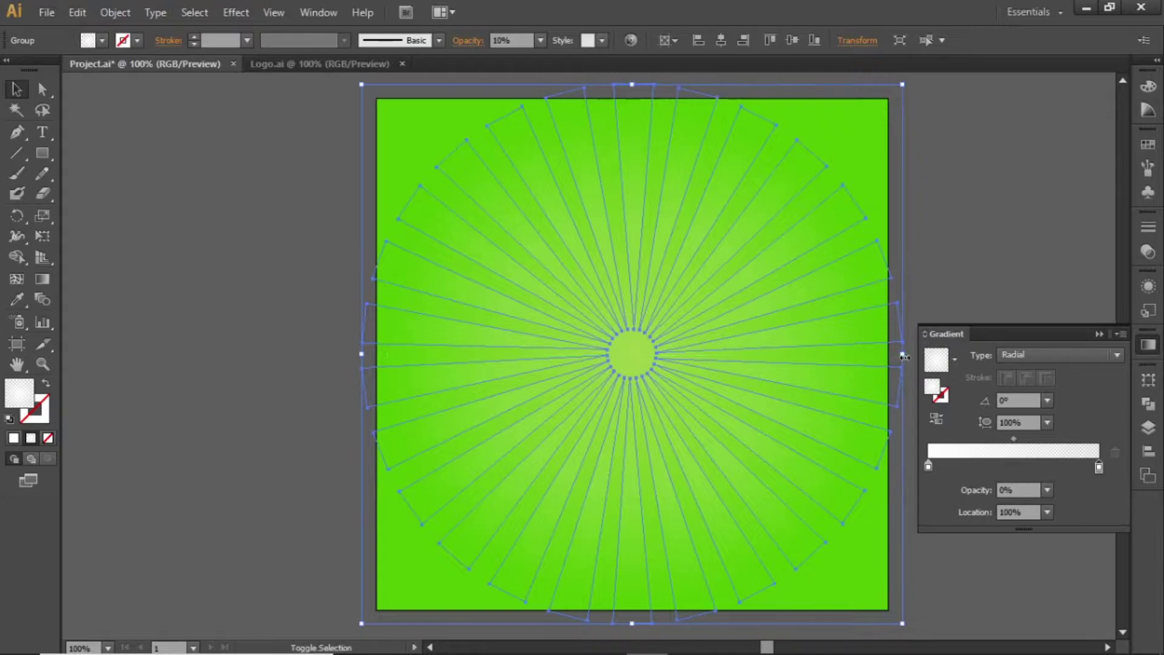
click(966, 226)
drag(959, 250, 900, 253)
drag(881, 325, 851, 225)
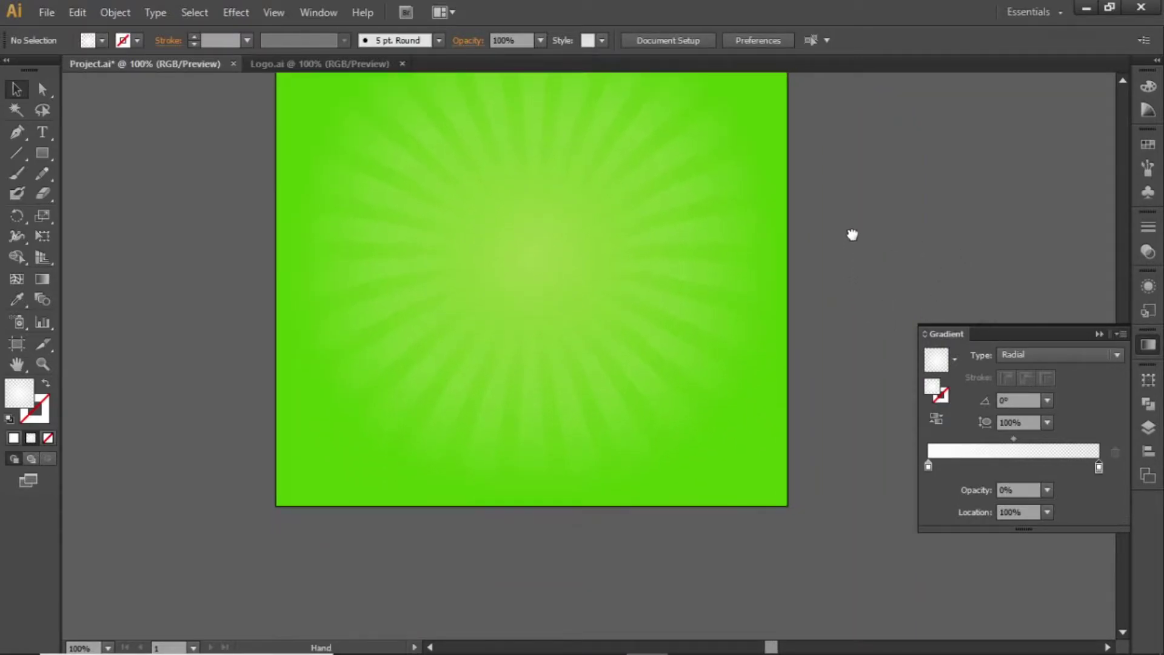
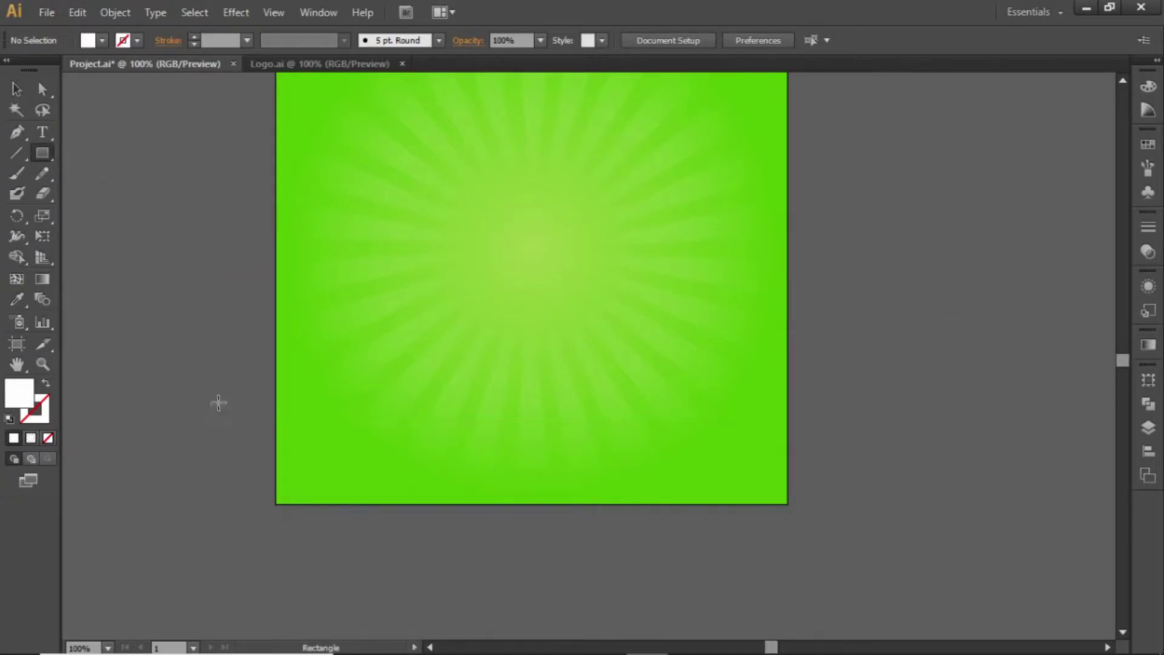
Draw a wide rectangle across the artboard's bottom, extending past its edges, and fill it with the dark green R=33 G=115 B=0 swatch
mouse_move(219, 393)
mouse_down()
mouse_move(529, 511)
mouse_move(852, 544)
mouse_up()
key(v)
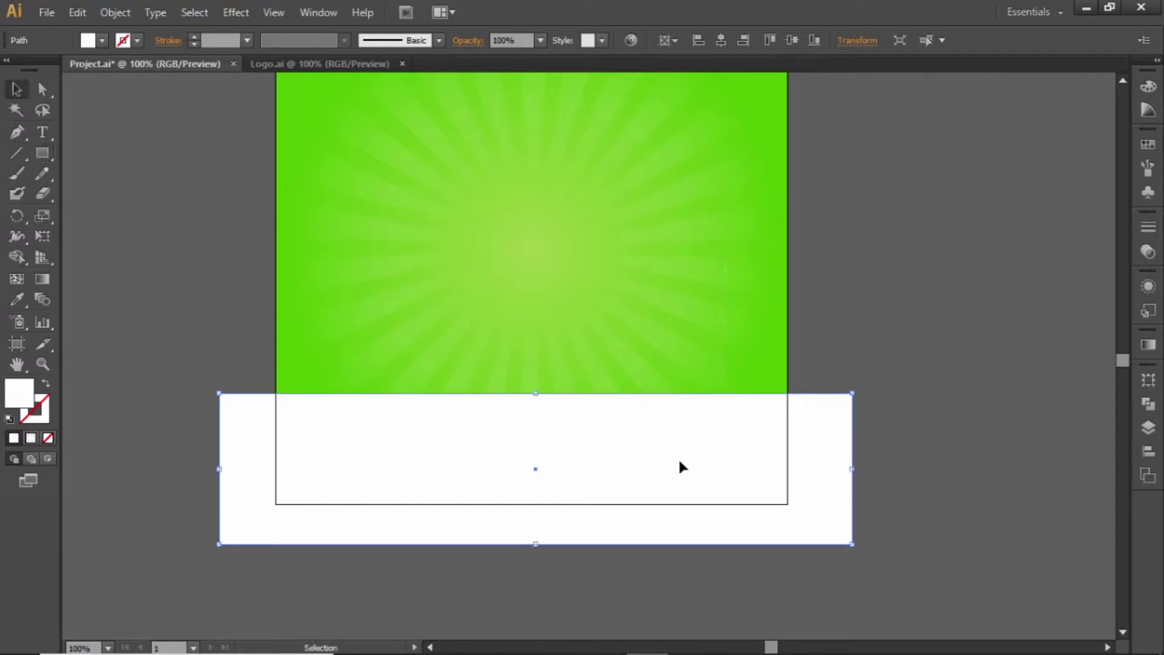
click(1148, 143)
click(972, 218)
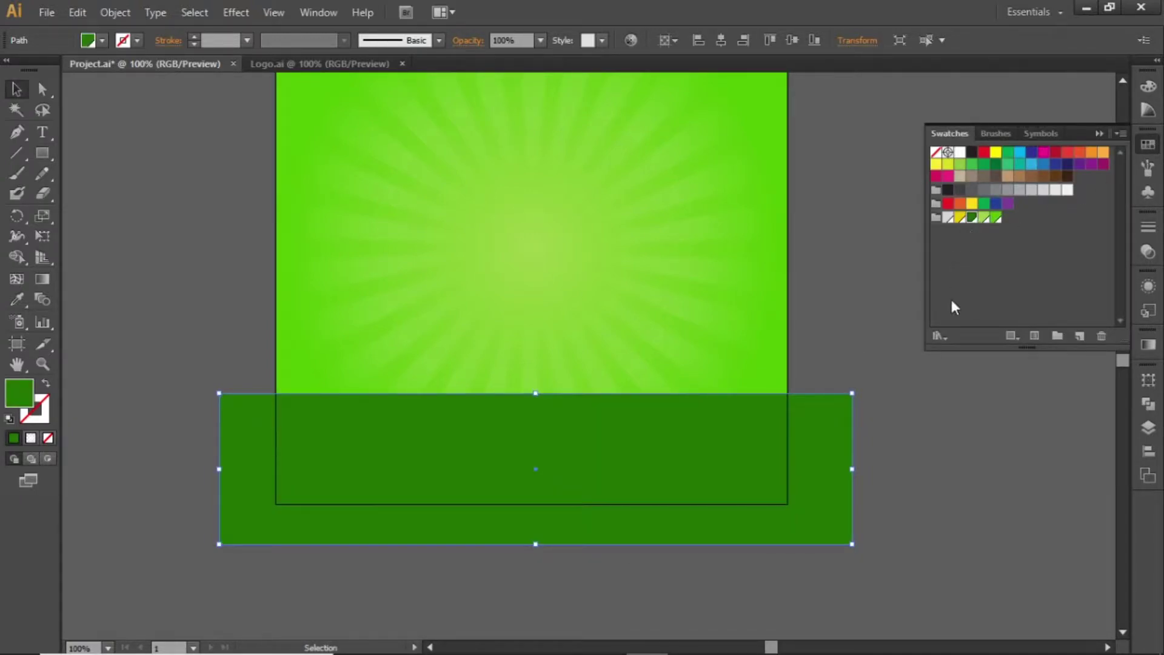
click(951, 426)
double_click(970, 219)
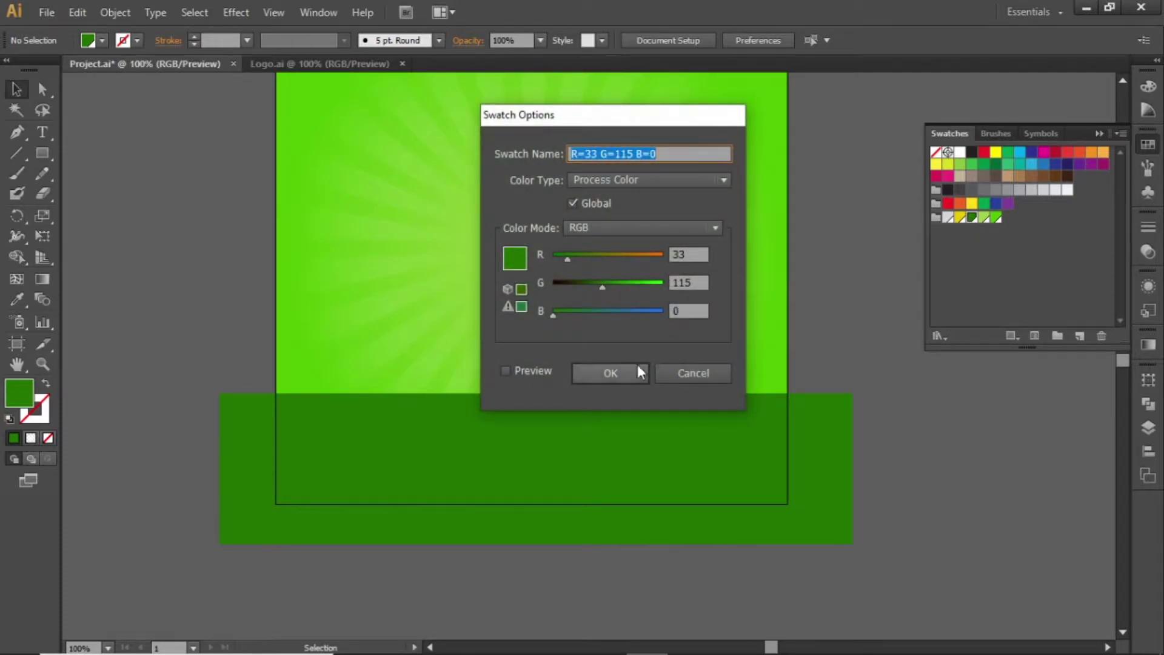
click(632, 374)
Give the dark green rectangle a white stroke with a weight of 10 pt
click(527, 442)
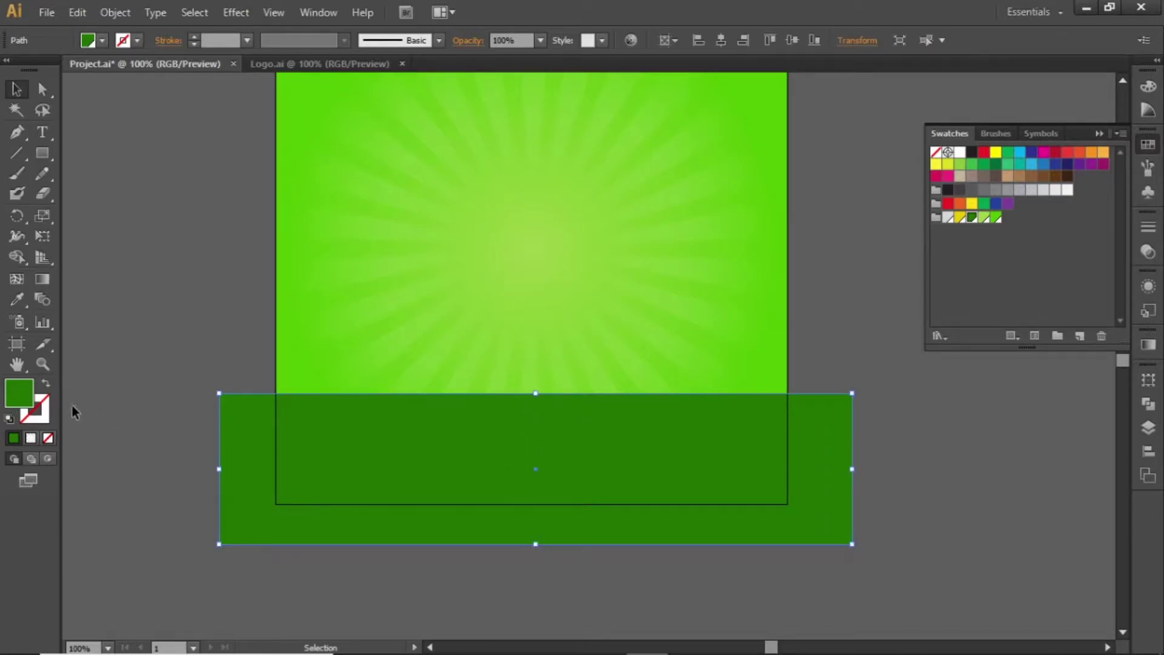
click(49, 412)
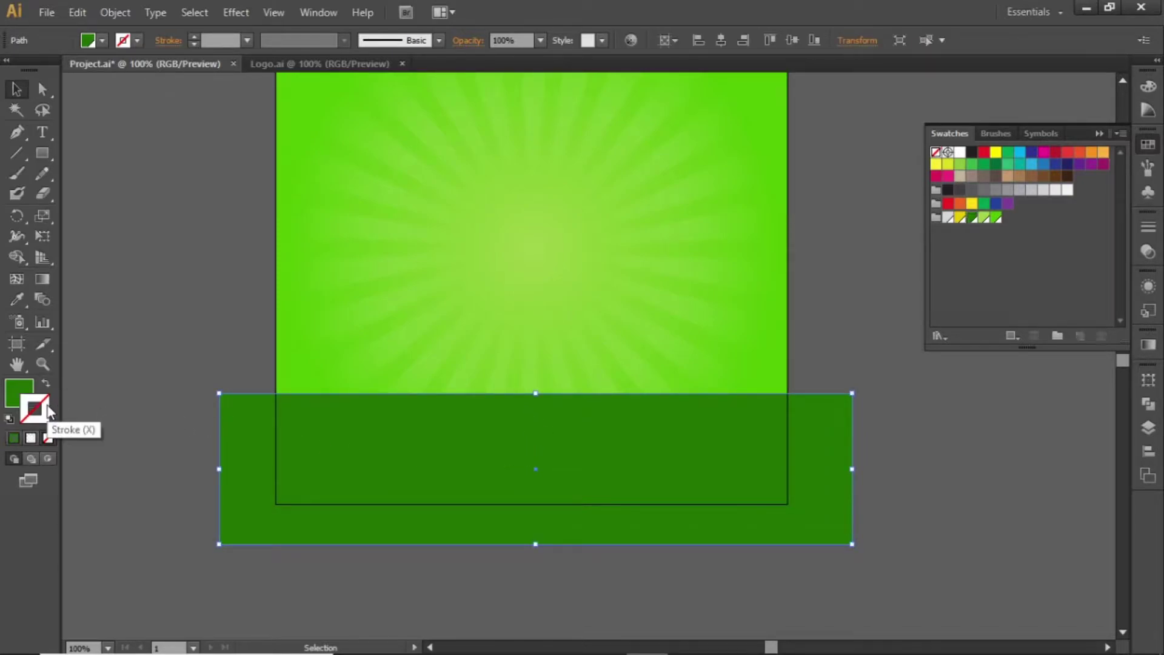
click(961, 152)
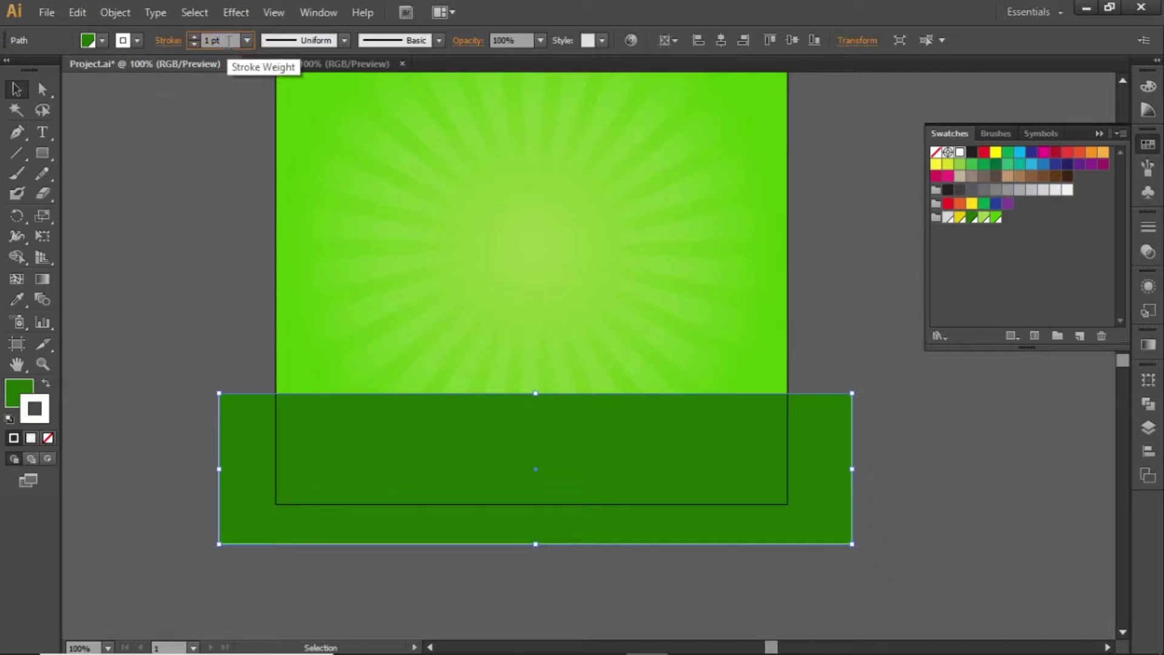
text(10)
key(Return)
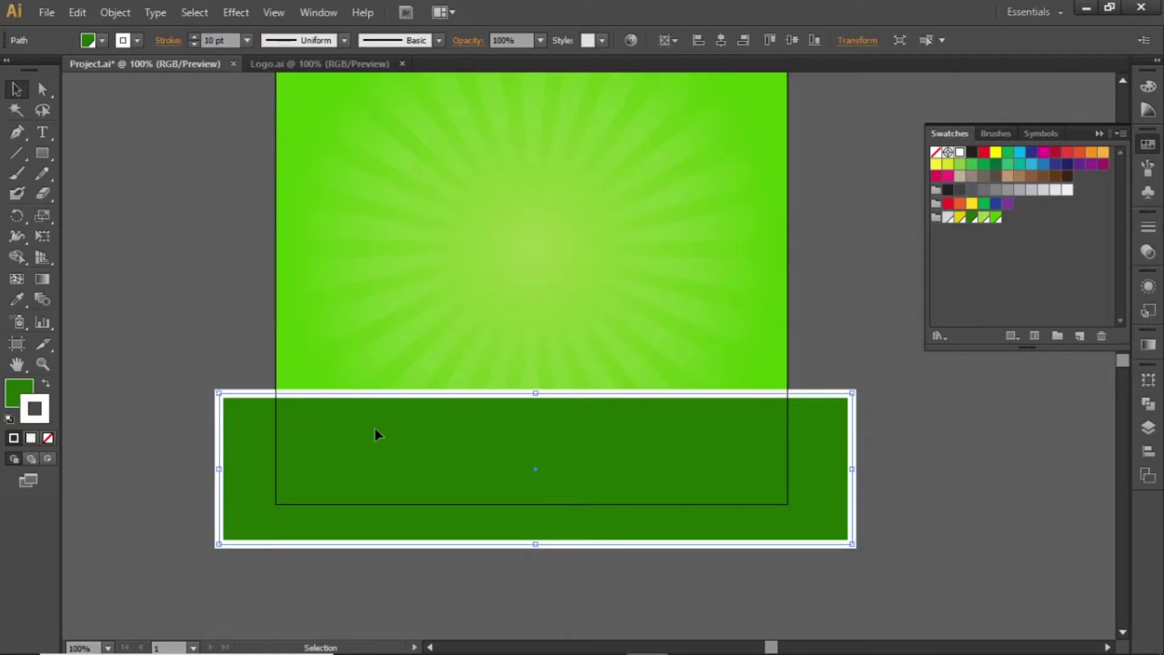
Start a Zig Zag effect on the dark green rectangle with preview on and an absolute size of 5 px
click(236, 13)
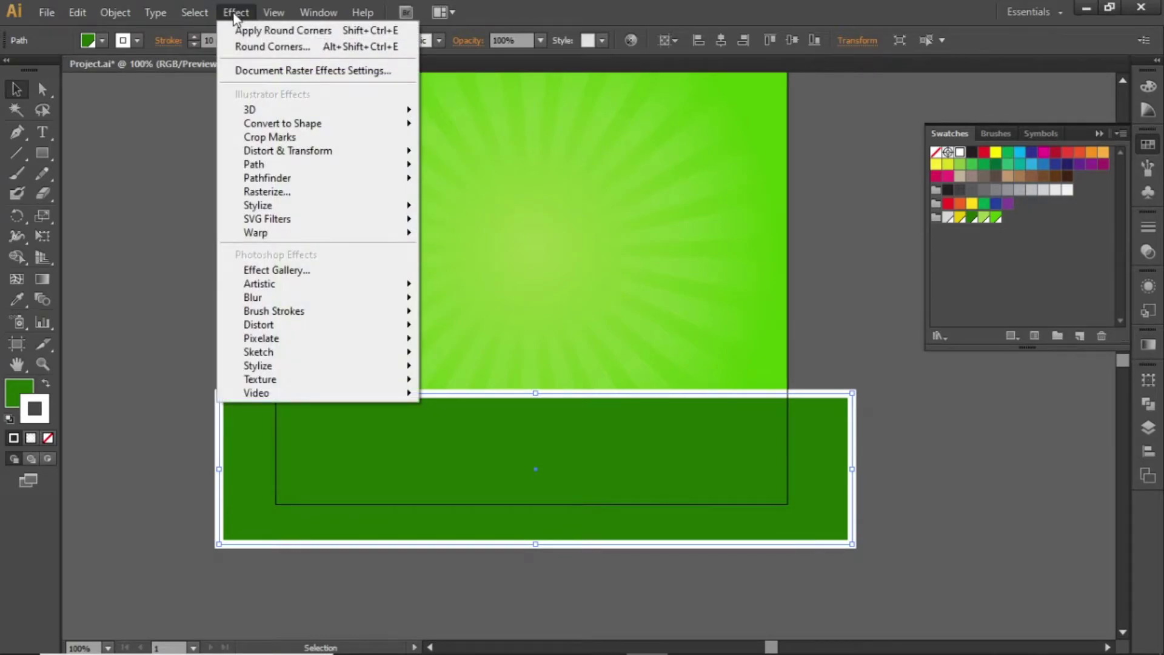
mouse_move(343, 153)
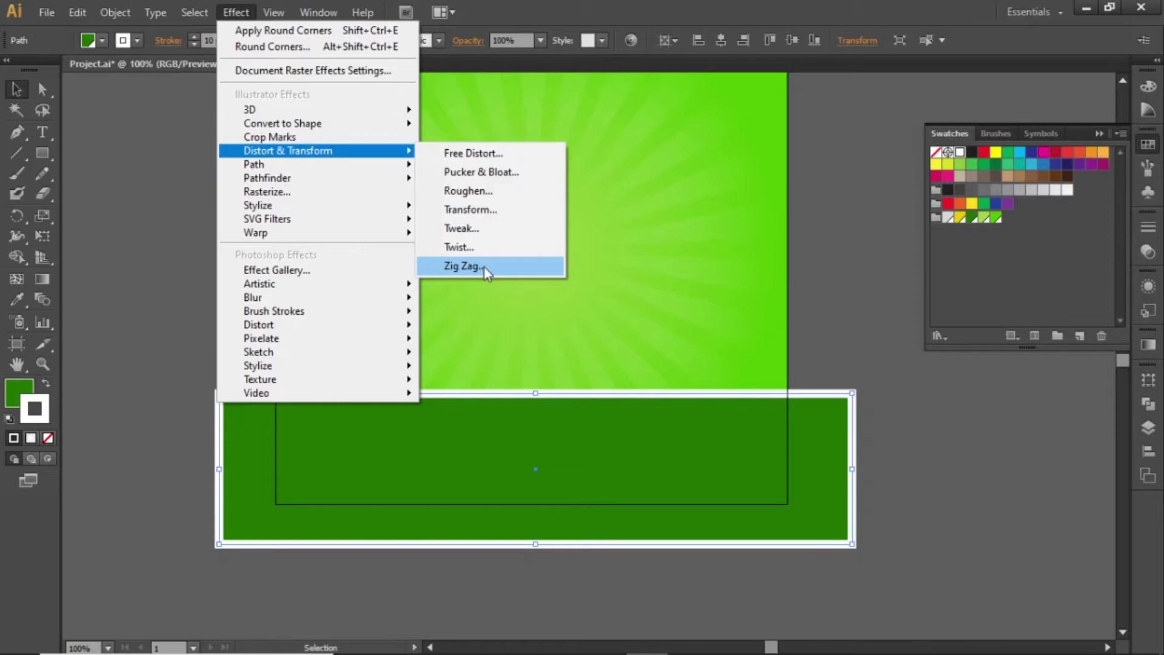
click(518, 270)
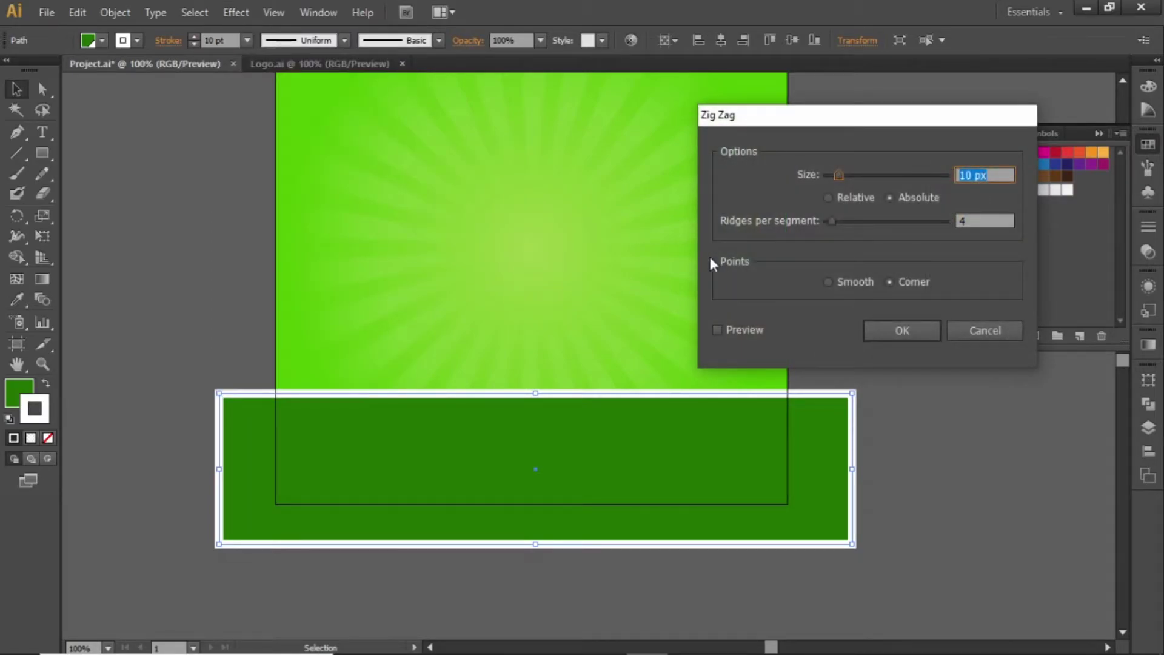
drag(870, 122, 833, 104)
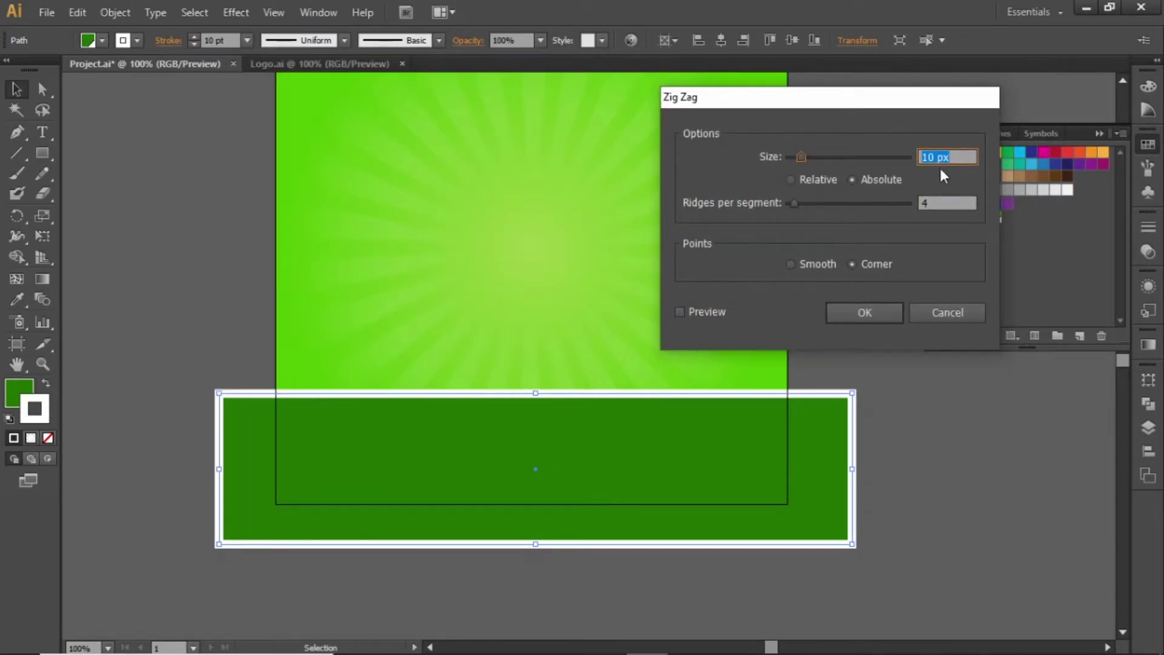
click(699, 321)
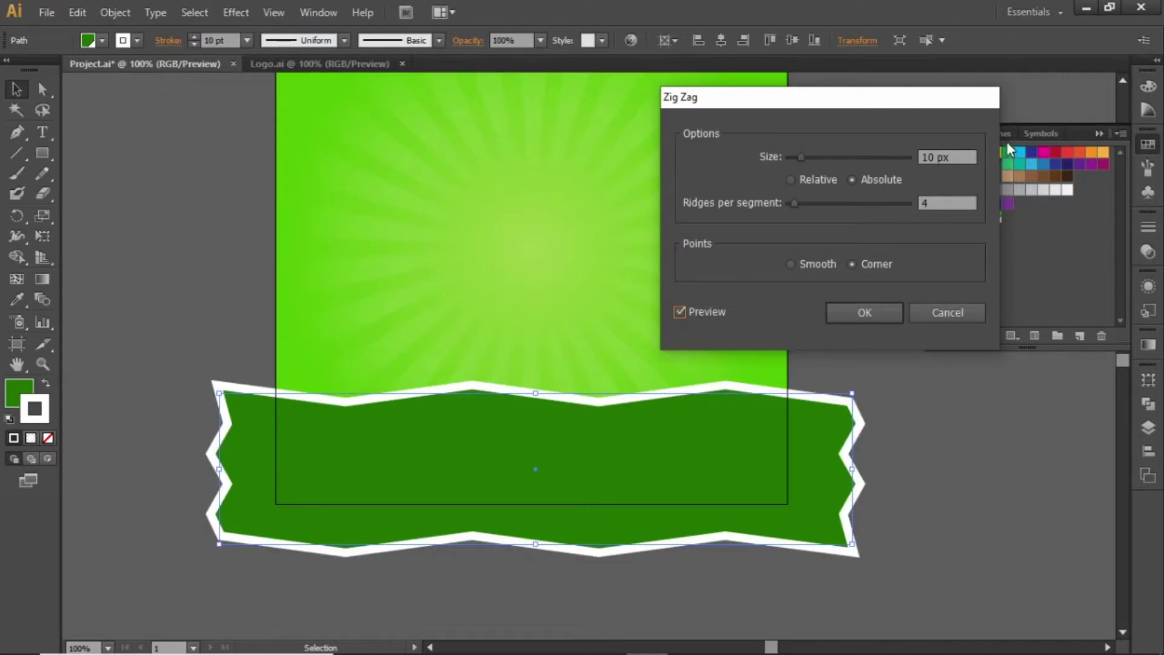
click(961, 157)
key(Down)
key(Down)
key(Down)
key(Down)
key(Down)
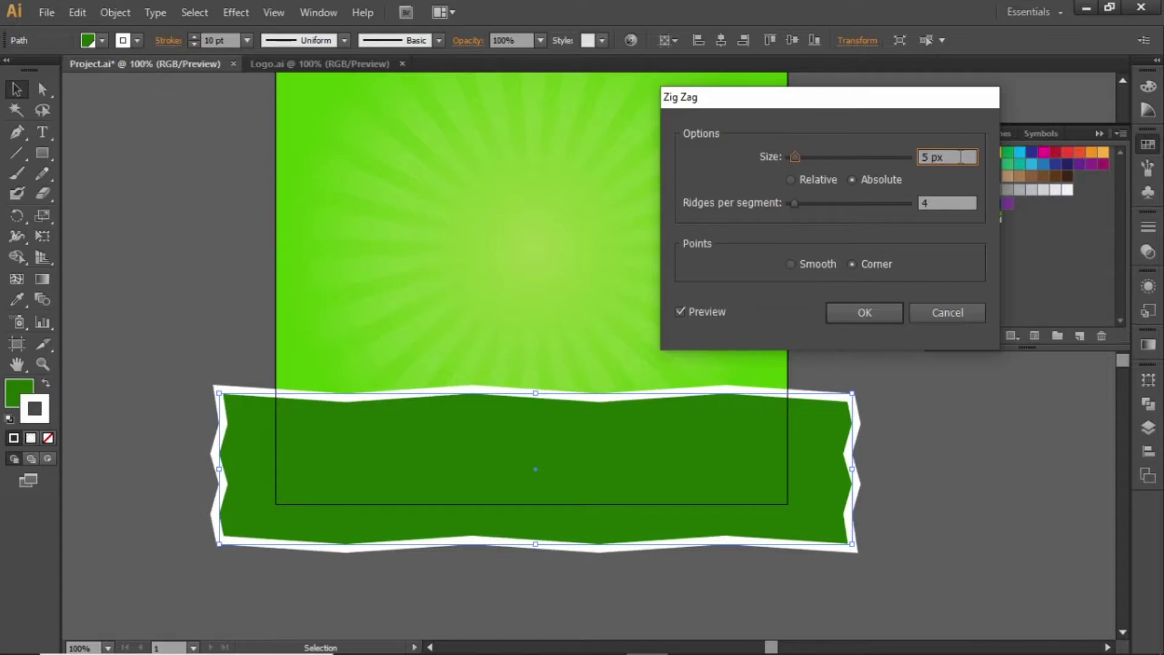
Set the zig zag to 10 ridges per segment with smooth points, apply the effect and deselect the rectangle
click(950, 204)
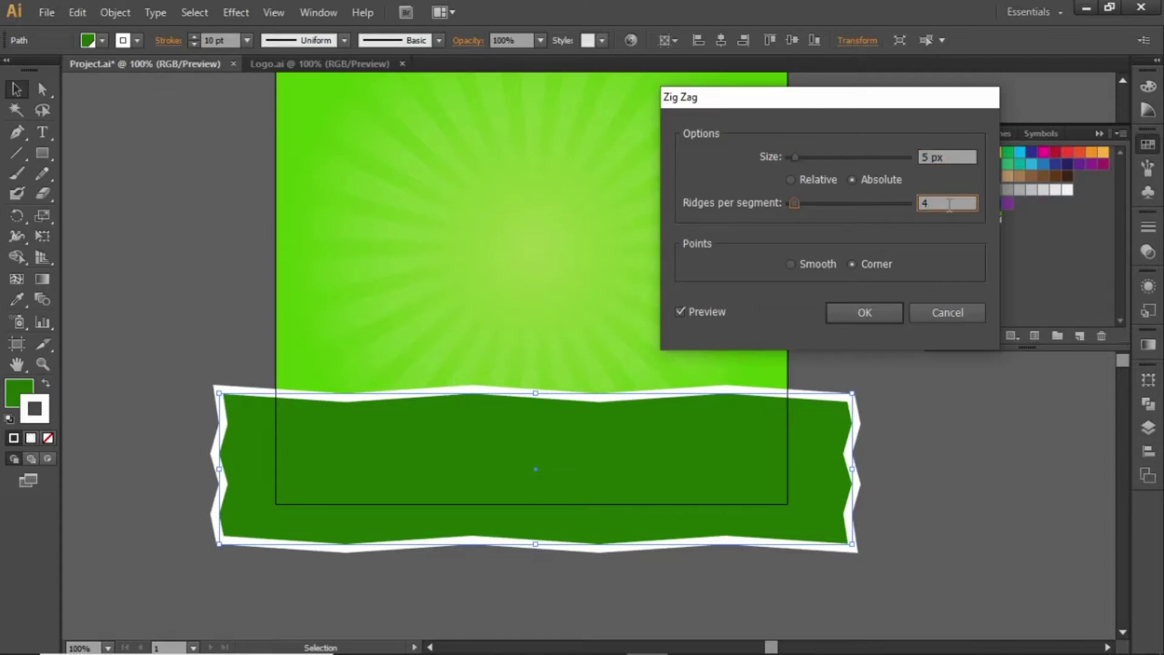
key(Up)
key(Up)
key(Up)
key(Up)
key(Up)
key(Up)
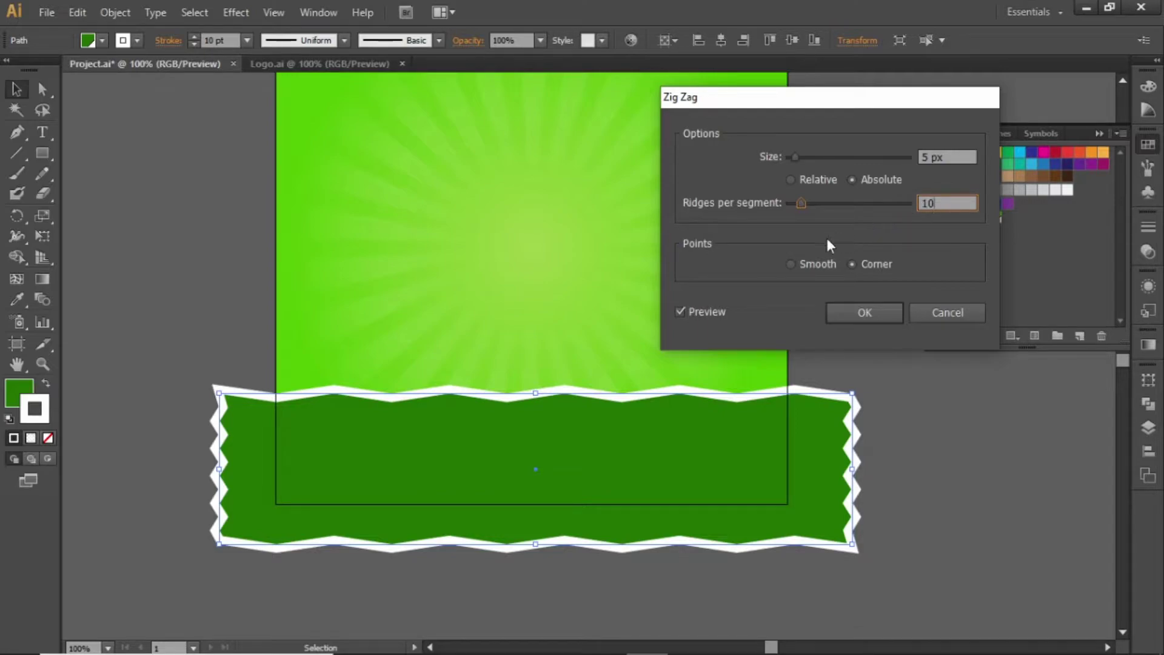
click(790, 264)
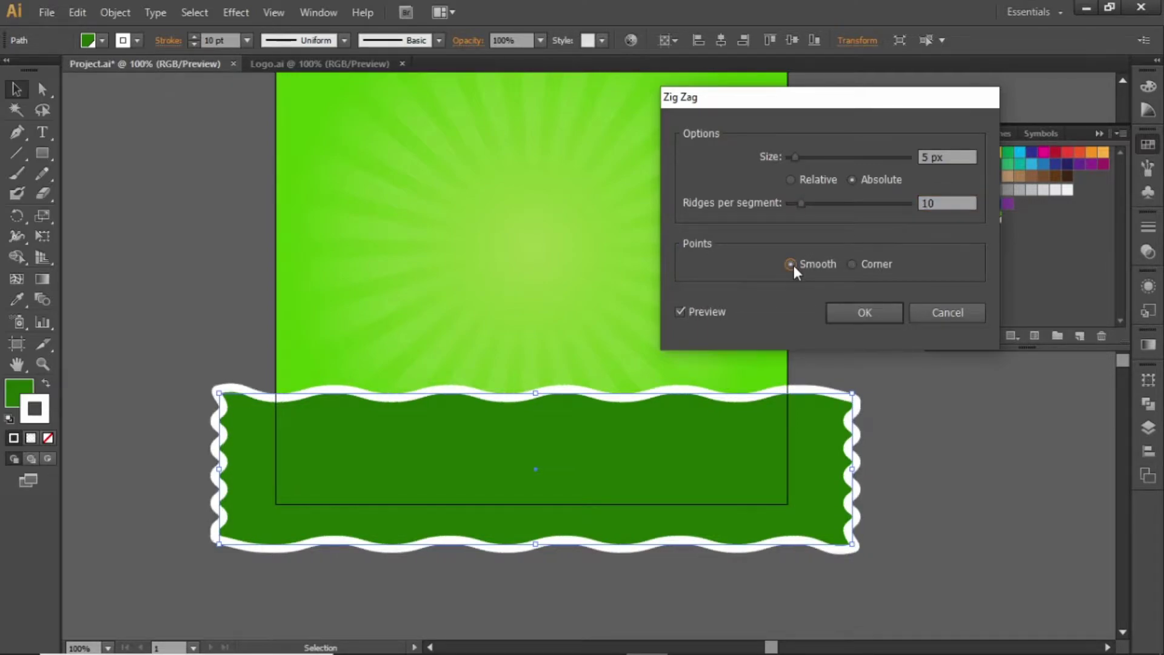
click(864, 313)
click(983, 471)
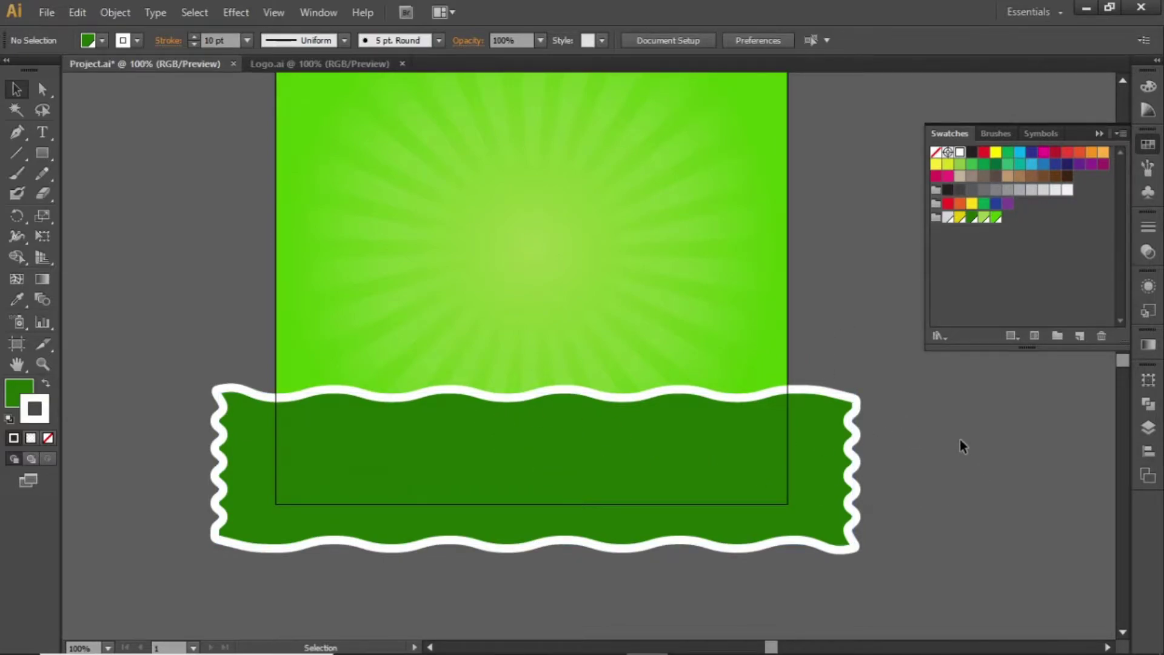
Place the Mockup-2 image from the Video Project folder in File Explorer into Project.ai and scale it down proportionally from its center to fit inside the artboard
scroll(655, 372, up, 3)
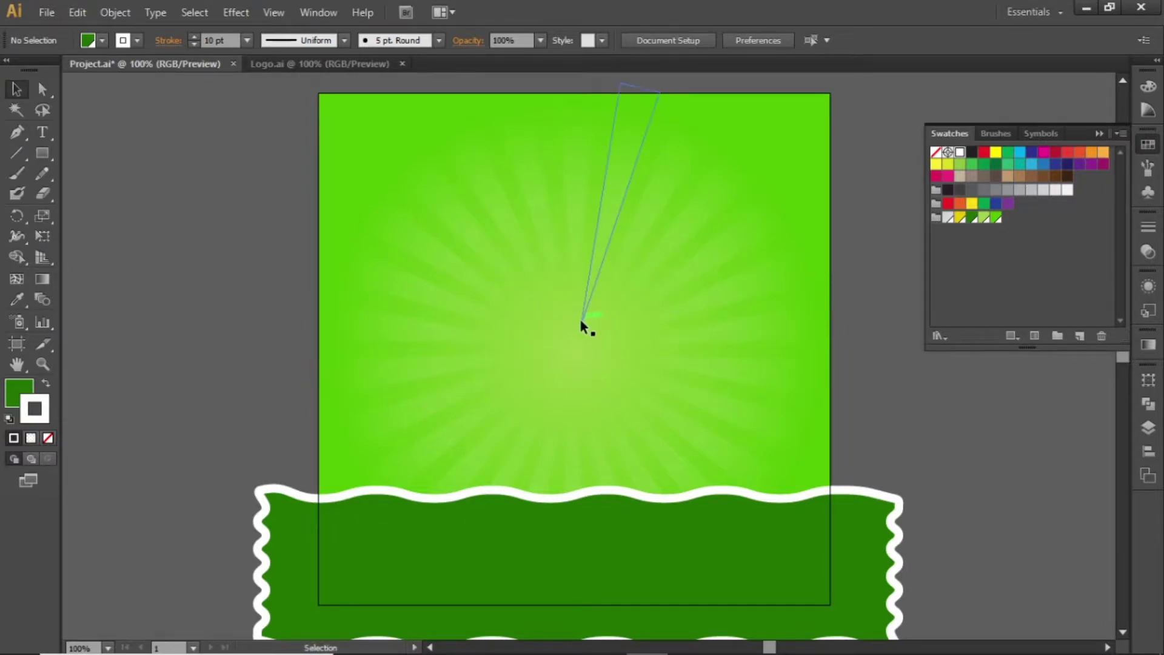
click(482, 642)
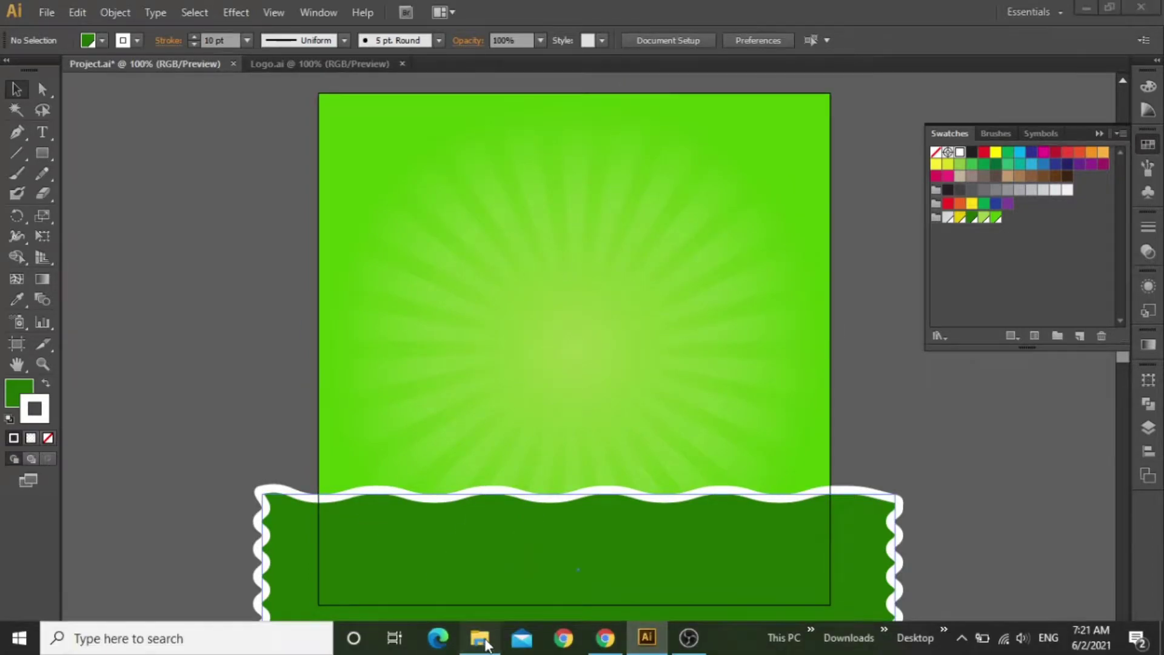
drag(589, 297, 214, 133)
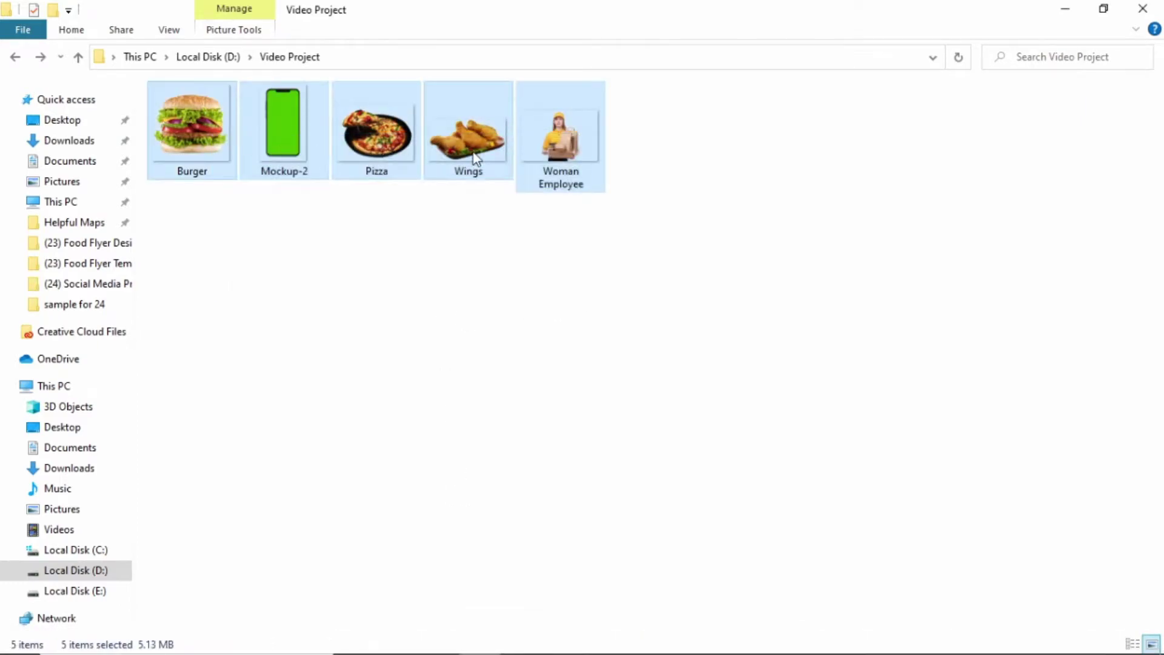
click(406, 292)
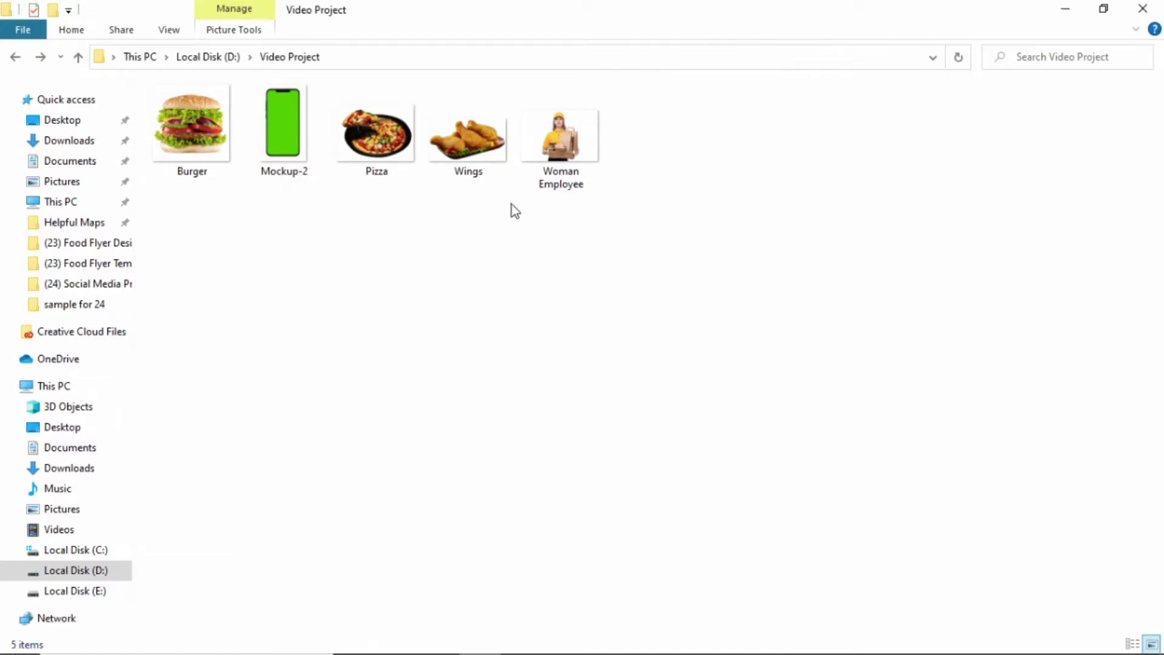
drag(278, 139, 604, 322)
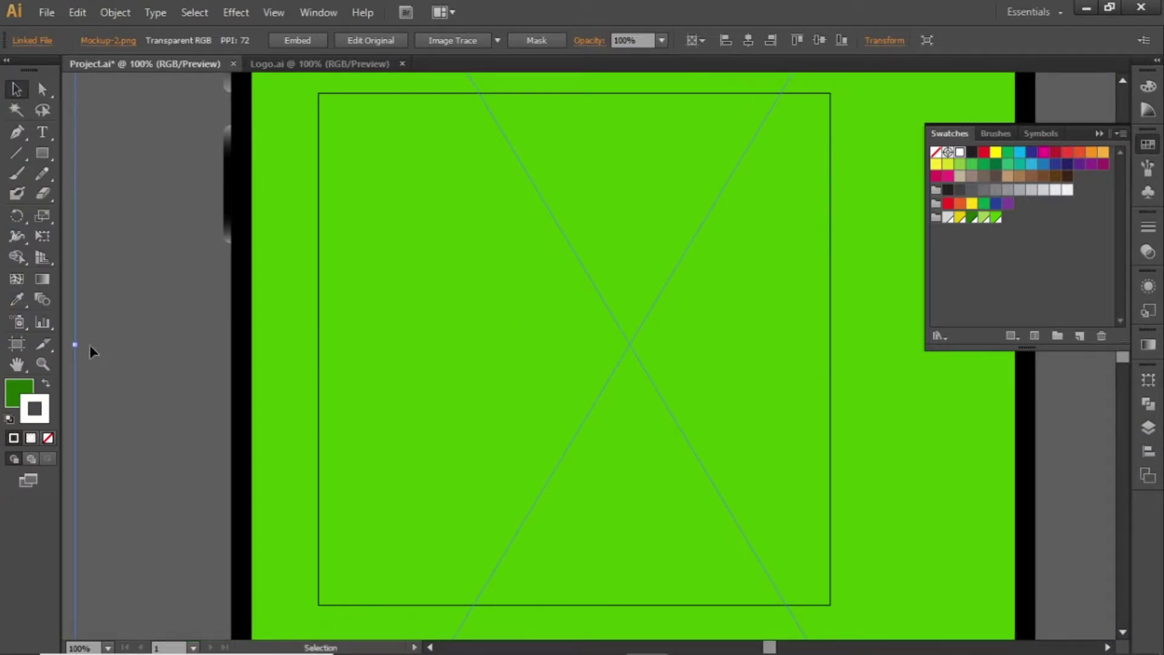
drag(78, 341, 498, 351)
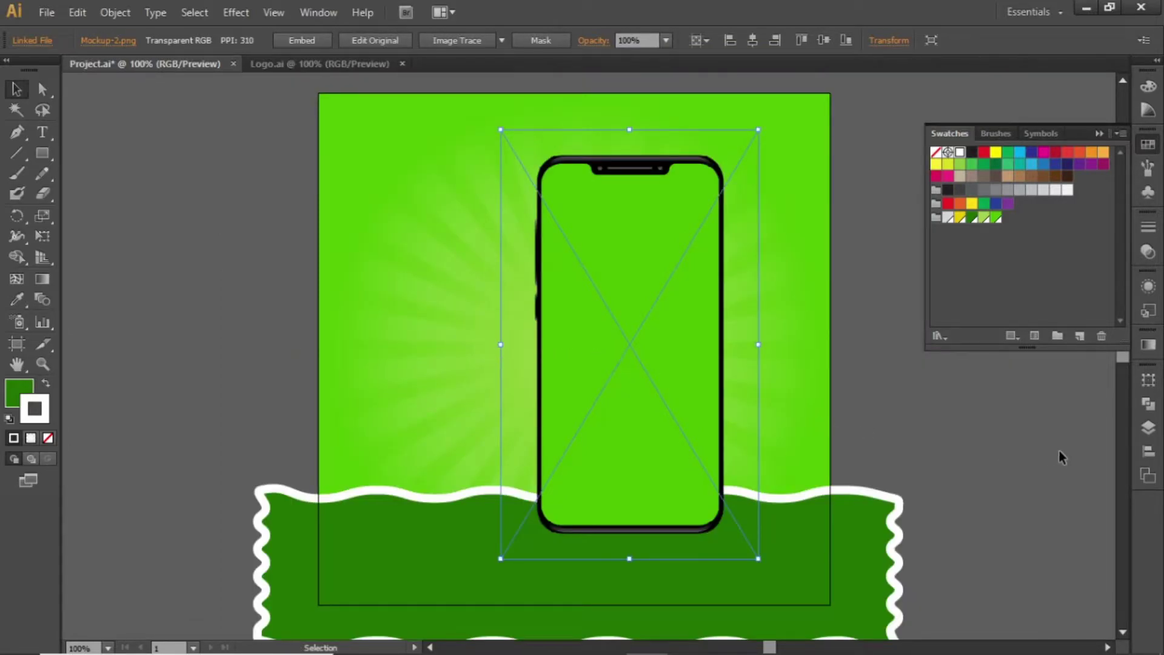
Center the phone mockup horizontally on the artboard, then raise and shrink it proportionally so it sits just above the wavy banner
click(1147, 452)
click(979, 408)
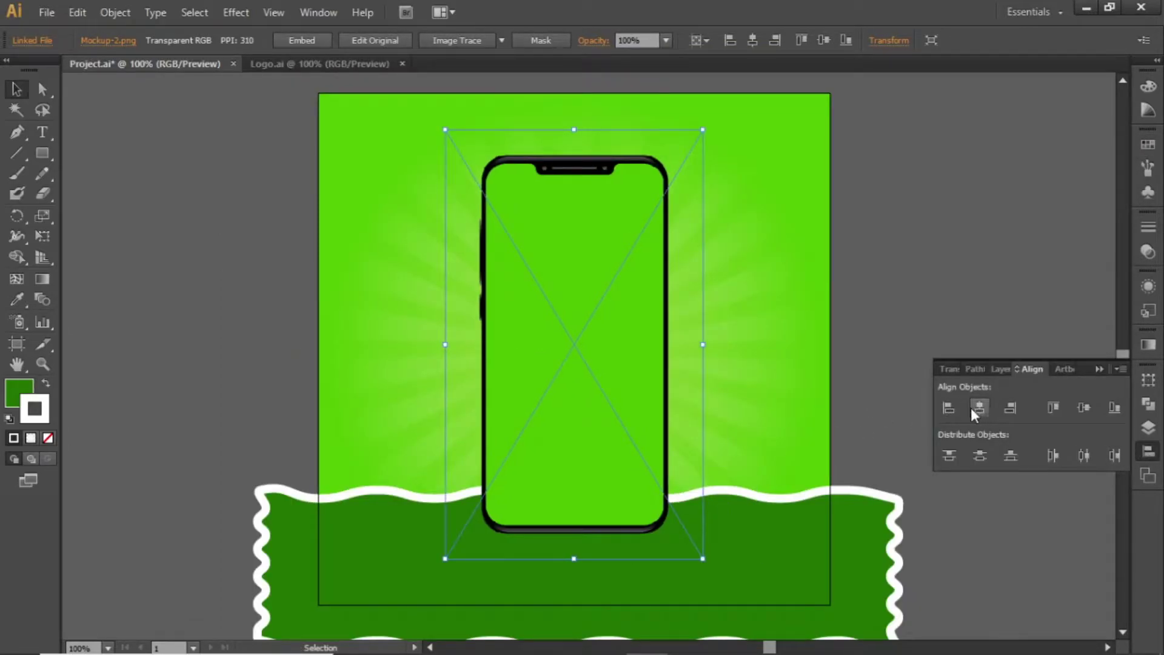
key(shift+Up)
key(shift+Up)
key(shift+Up)
key(shift+Up)
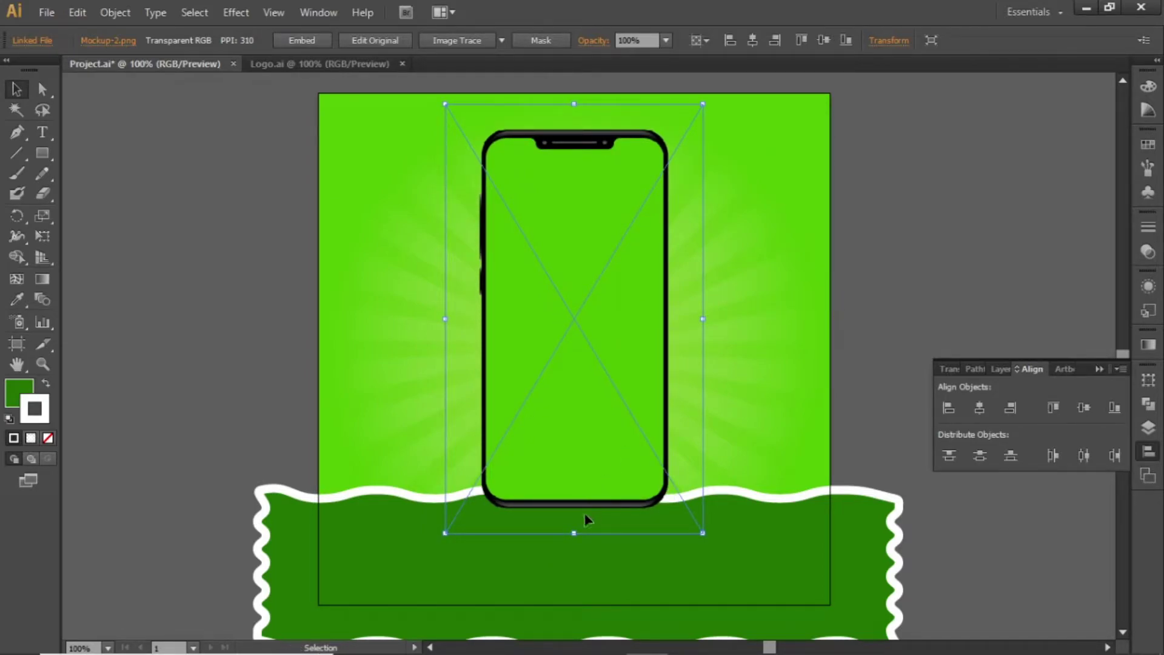
drag(573, 534, 574, 493)
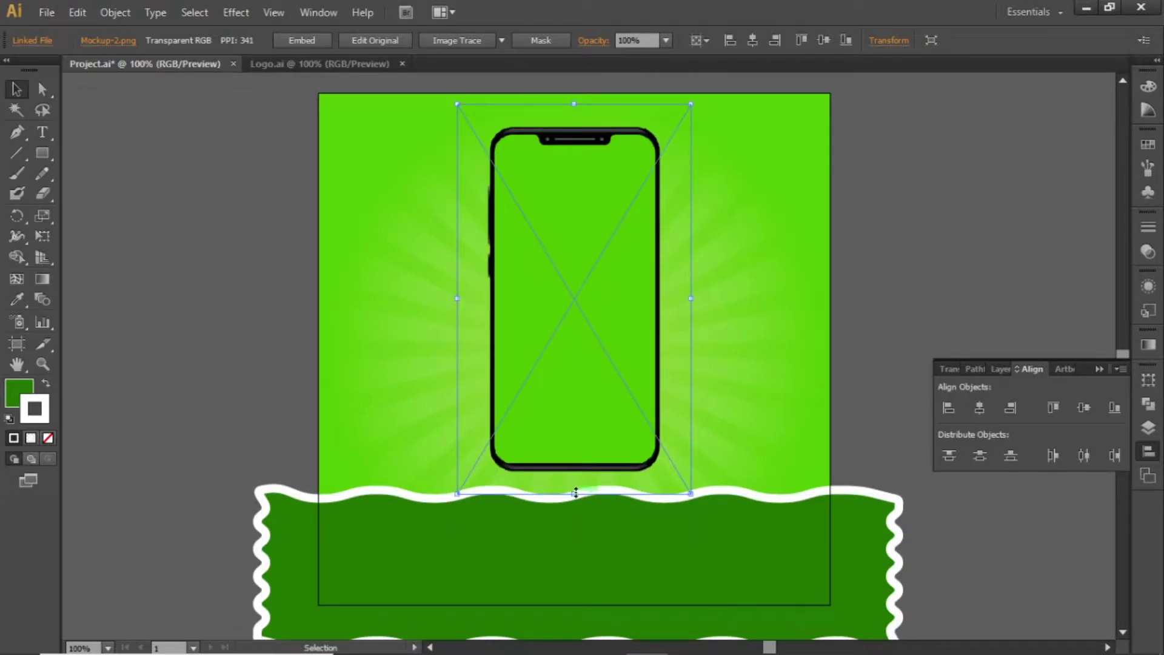
click(965, 284)
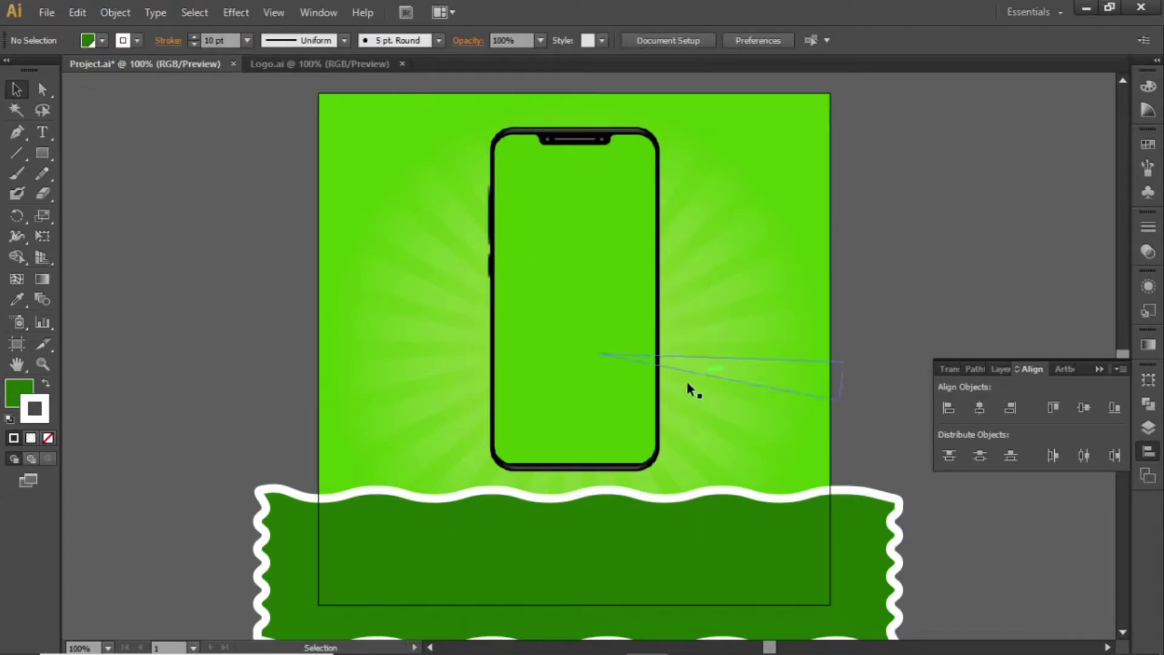
Place the Woman Employee image from the Video Project folder, scale it down proportionally to about the phone's height and center it horizontally on the artboard
click(480, 637)
drag(551, 143, 625, 347)
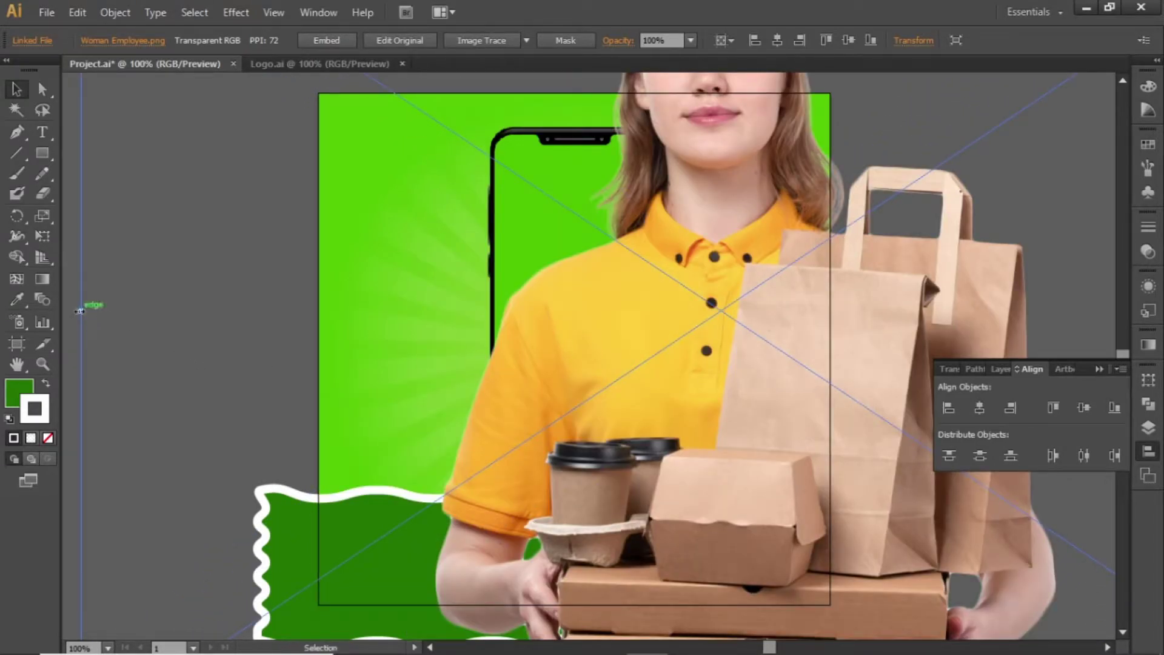
drag(82, 308, 537, 352)
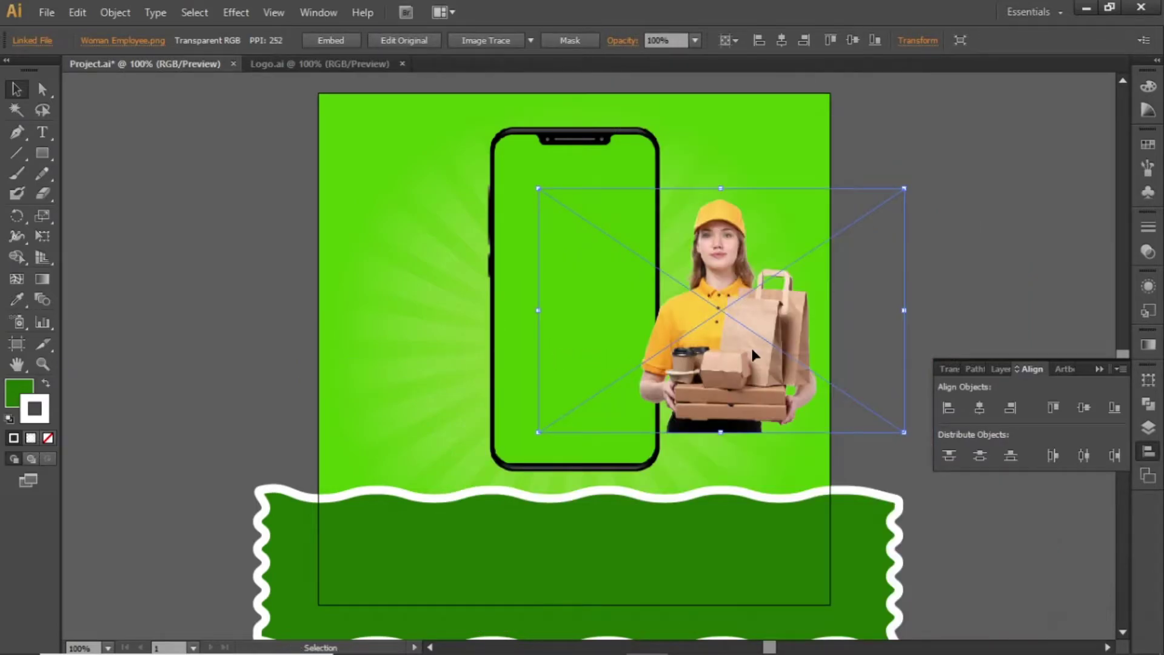
click(973, 409)
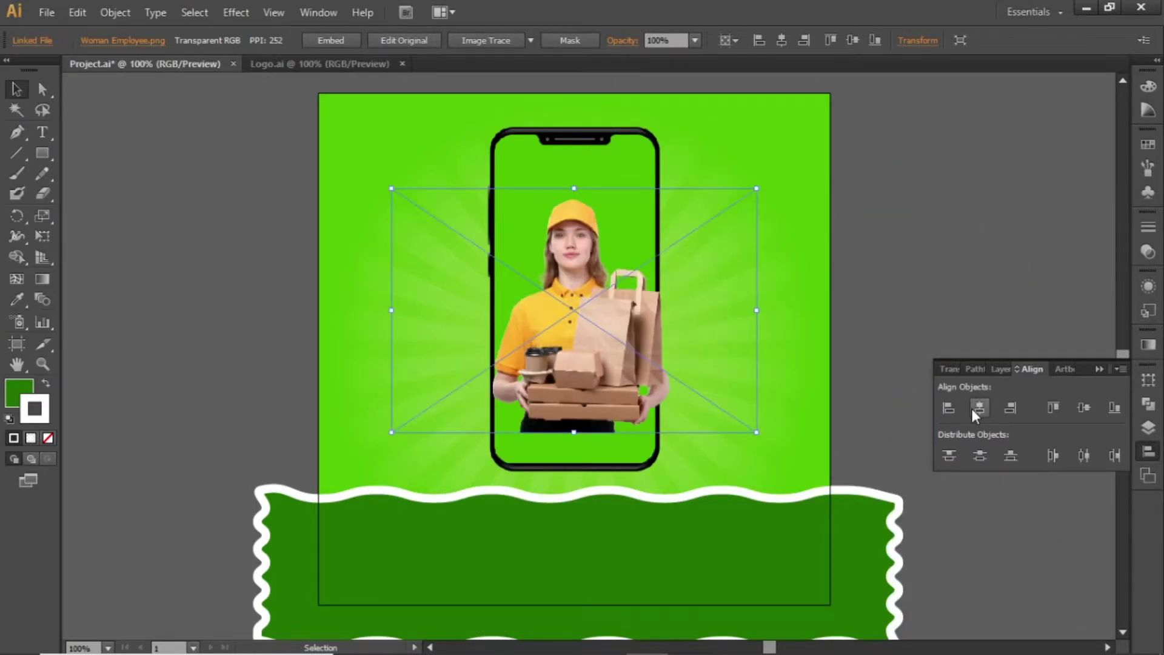
Move the woman image slightly left and up so her cap overlaps the phone's top edge, and enlarge it slightly in proportion
key(ctrl+plus)
scroll(845, 385, up, 3)
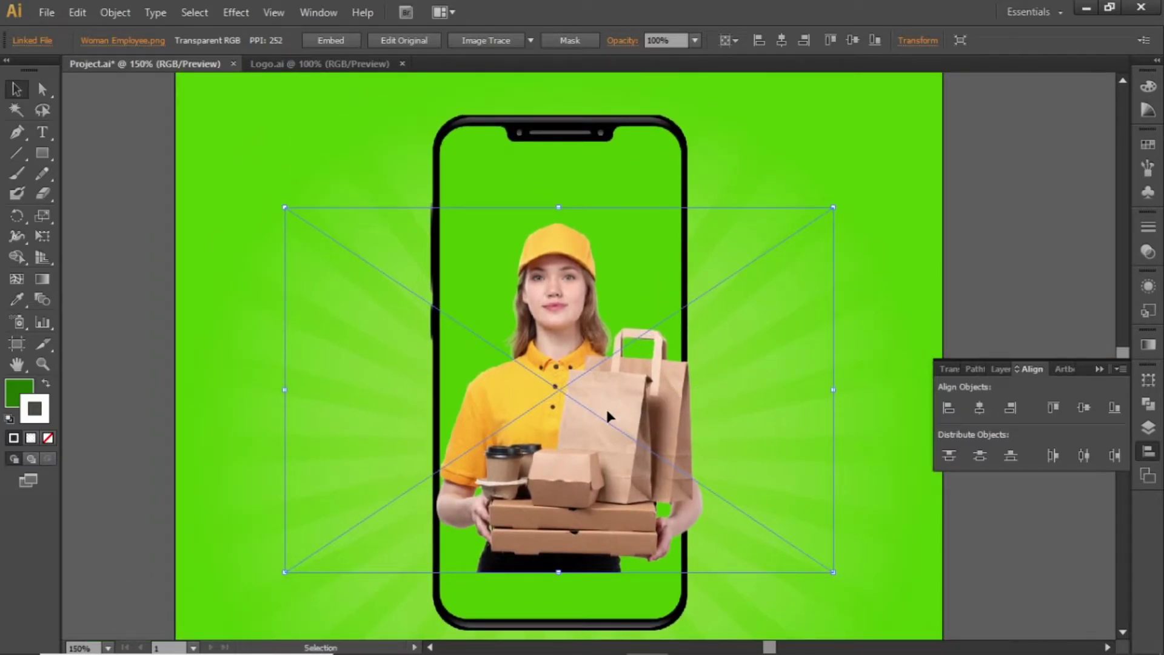
key(shift+Left)
key(Left)
key(Left)
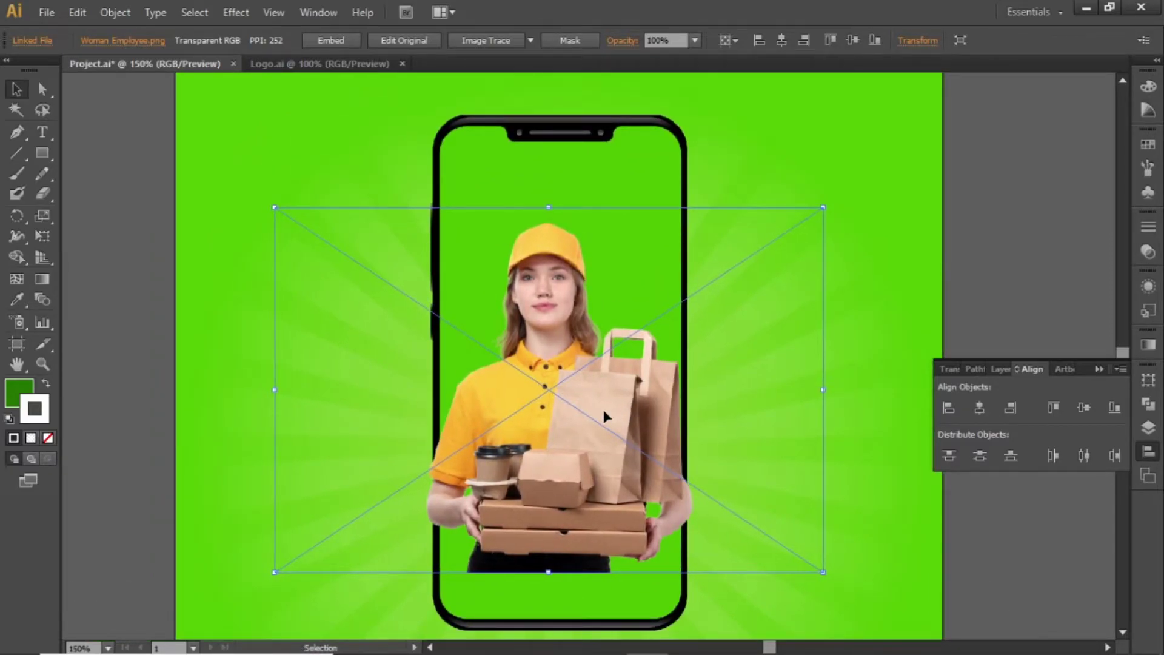
drag(603, 409, 606, 300)
key(shift+Up)
key(shift+Up)
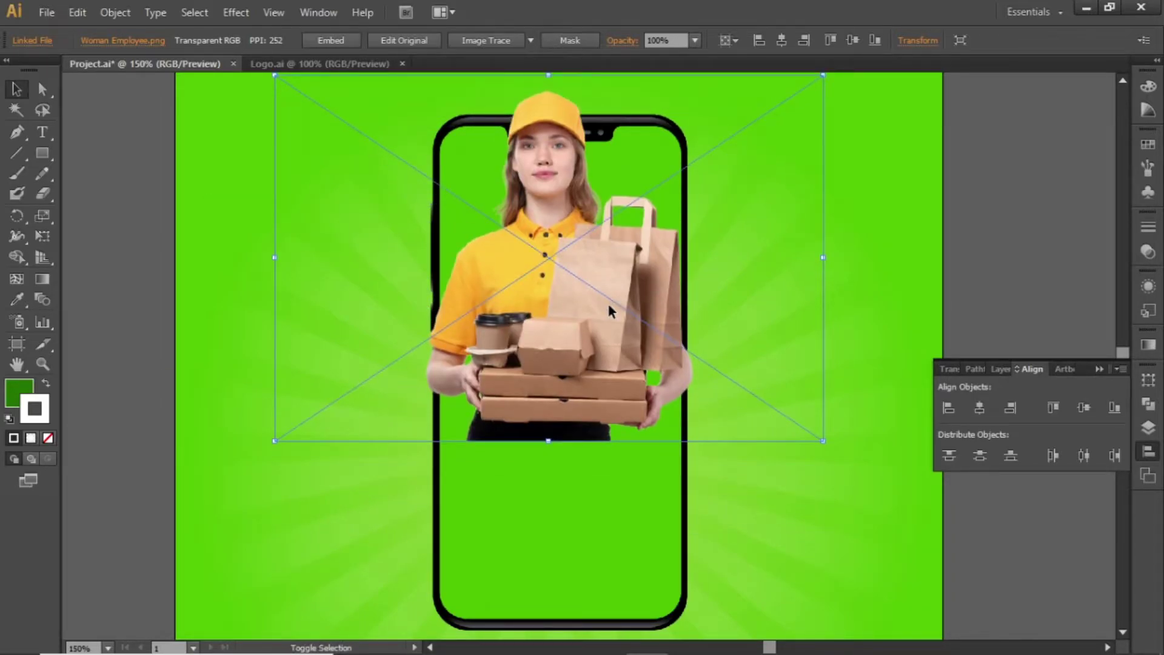
key(Down)
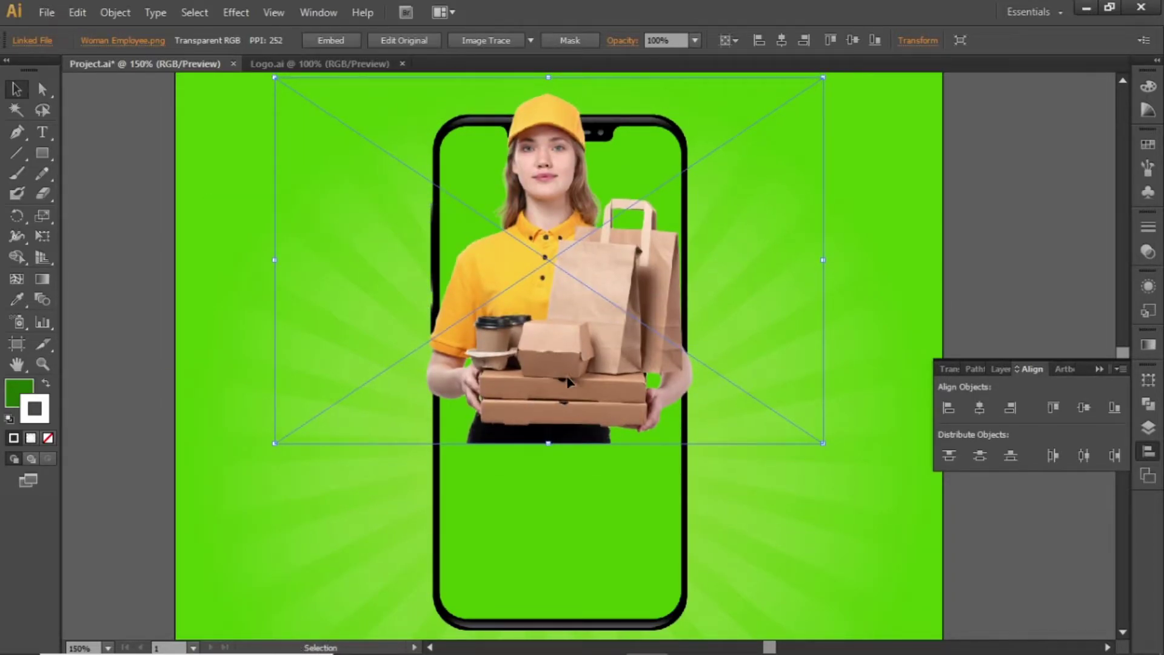
drag(549, 443, 549, 482)
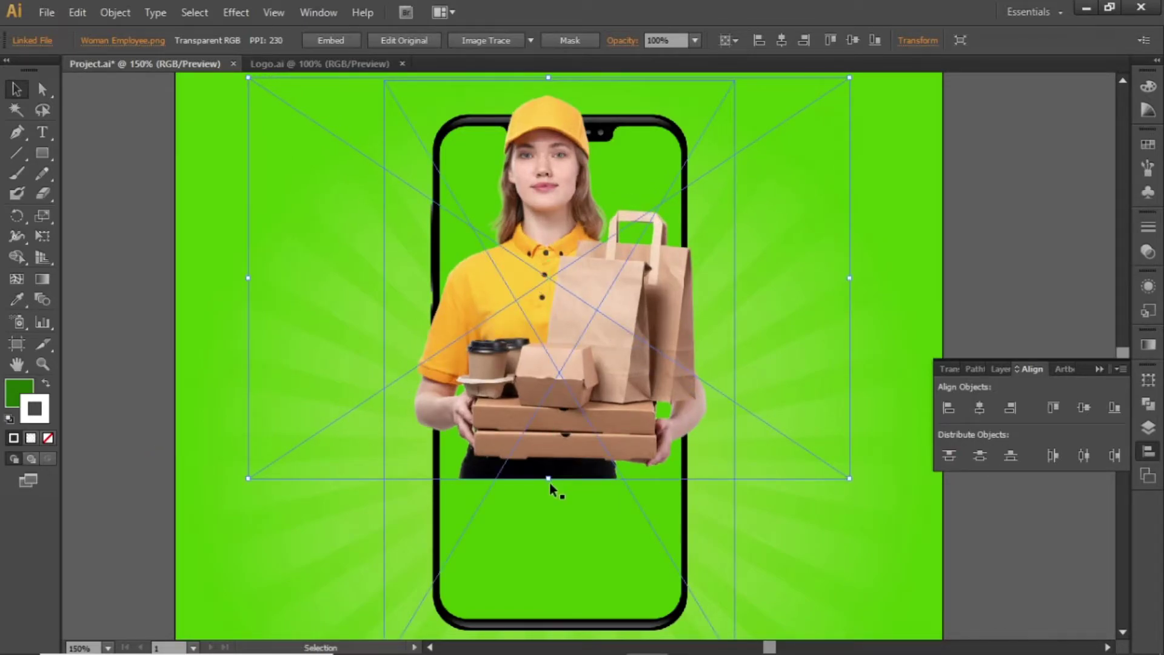
Nudge the woman image slightly upward on the phone mockup
key(Up)
key(Up)
key(Up)
key(Up)
key(Up)
key(Up)
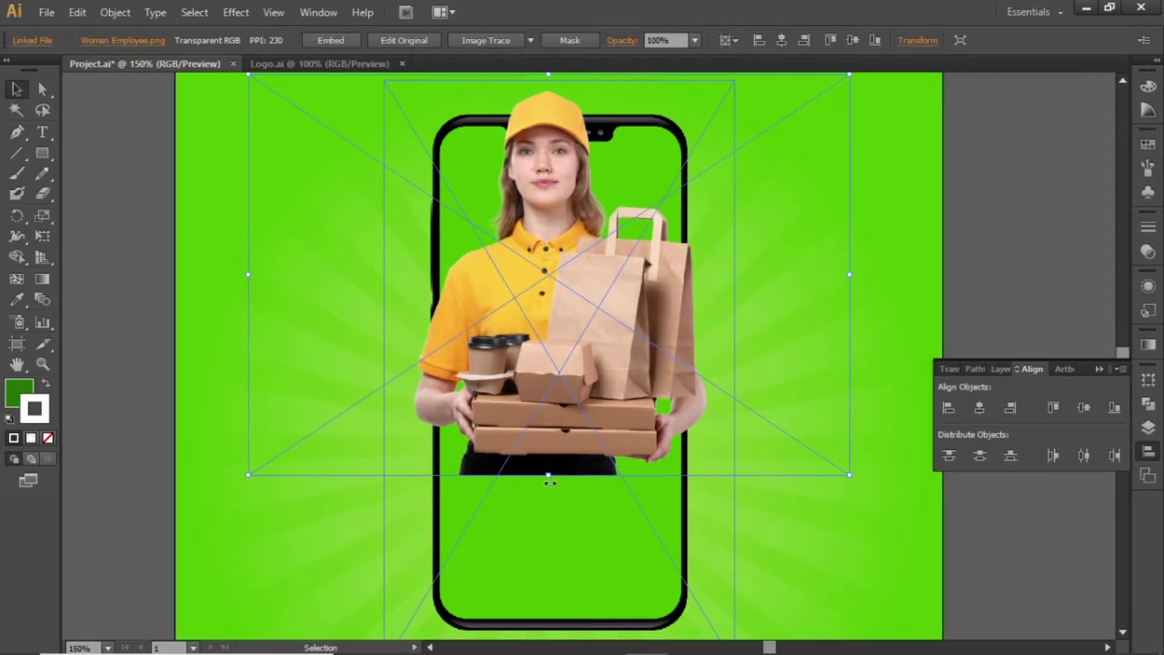
click(965, 278)
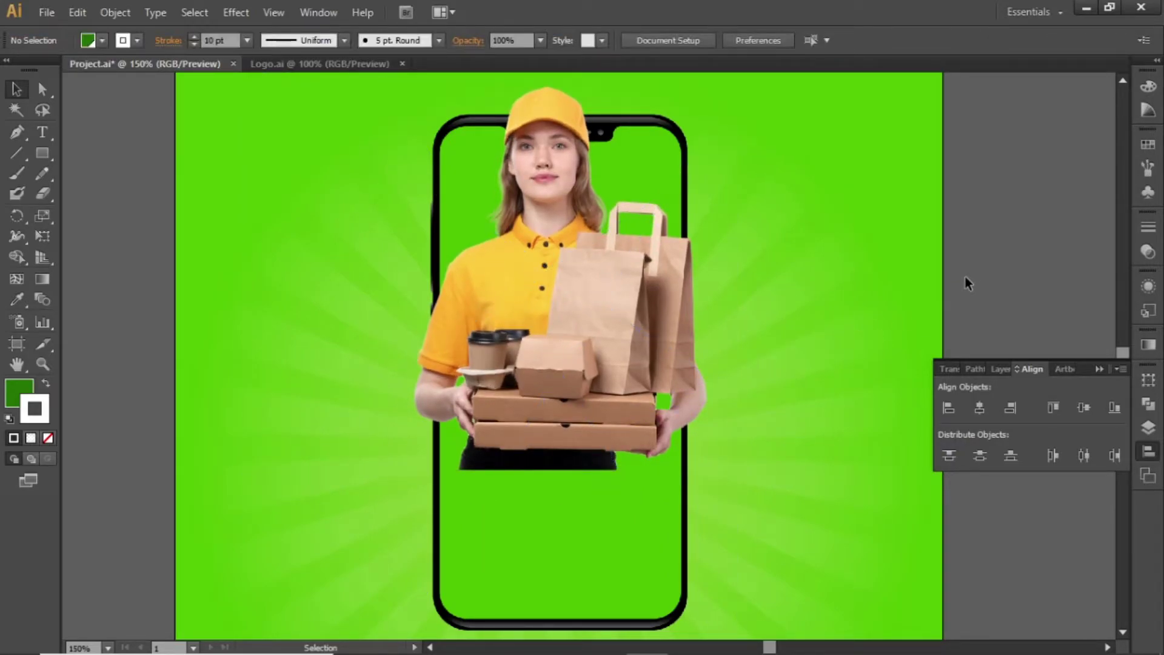
Apply a black Multiply drop shadow to the woman image with 50% opacity, 0 px X and Y offsets and 5 px blur
drag(927, 260, 929, 303)
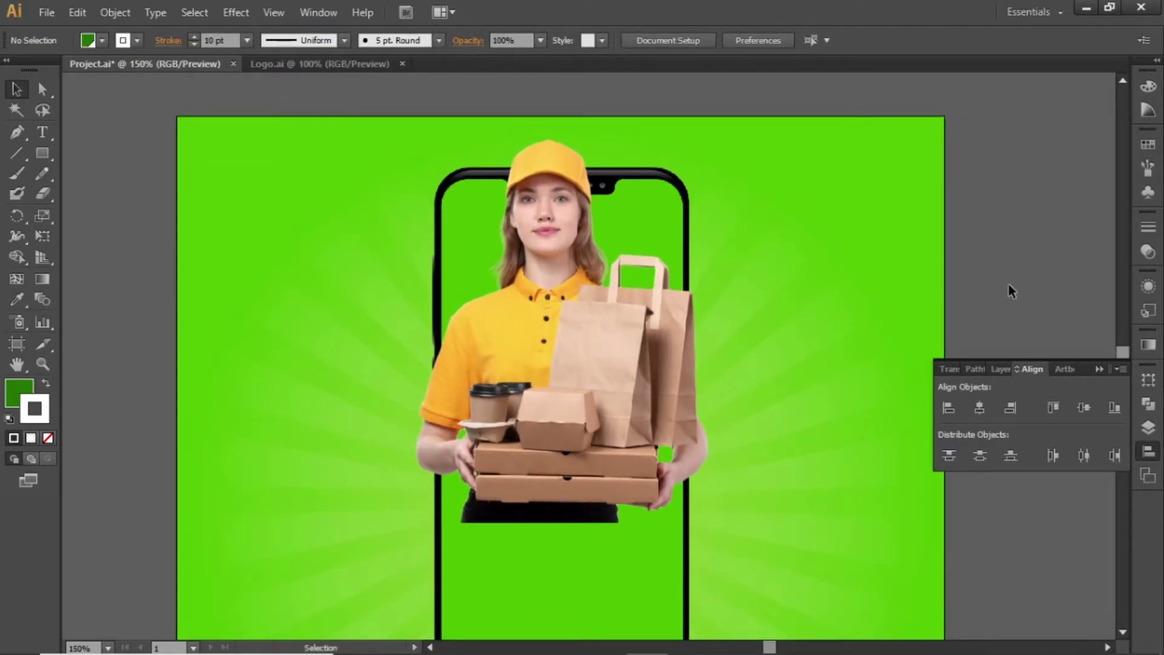
click(583, 322)
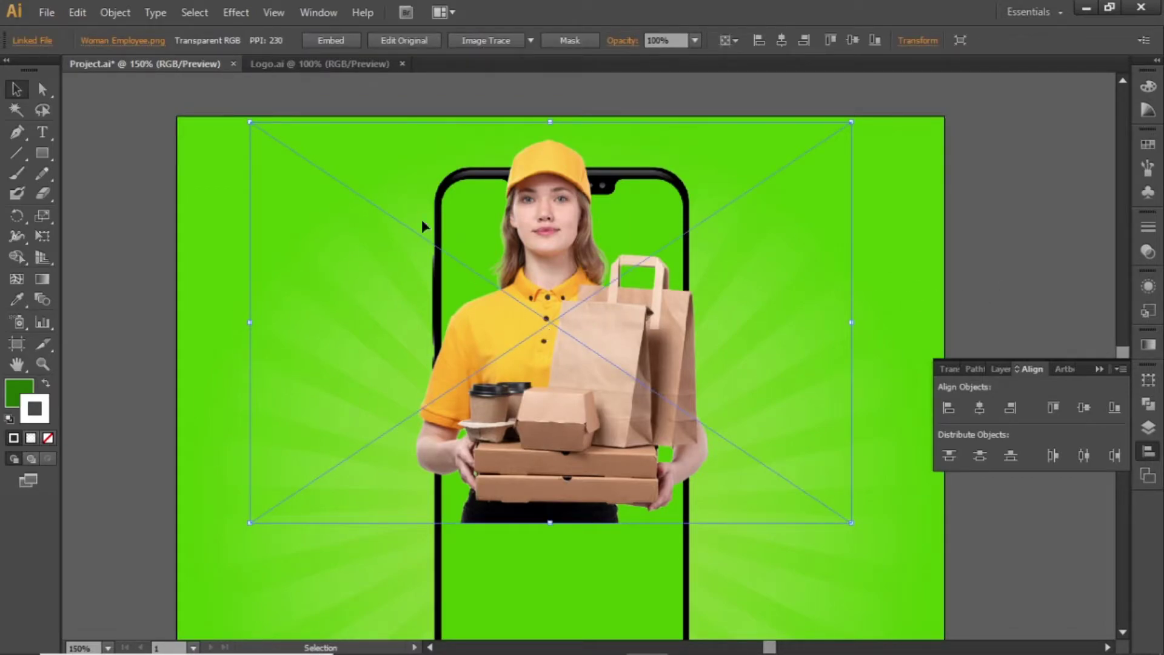
click(236, 12)
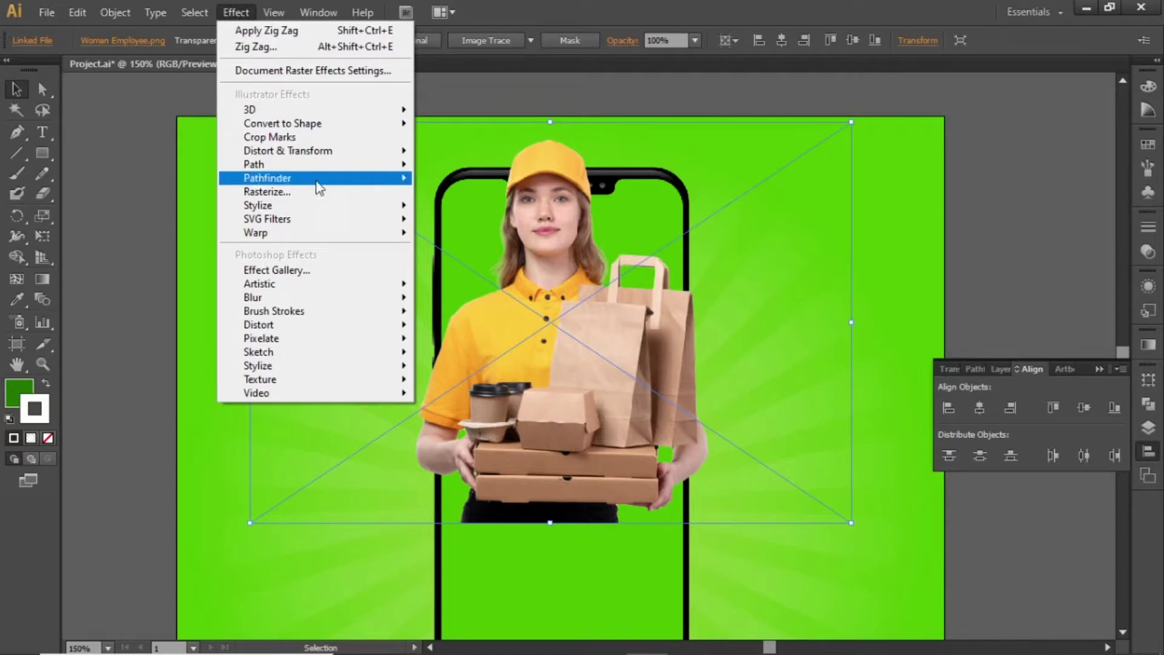
mouse_move(337, 205)
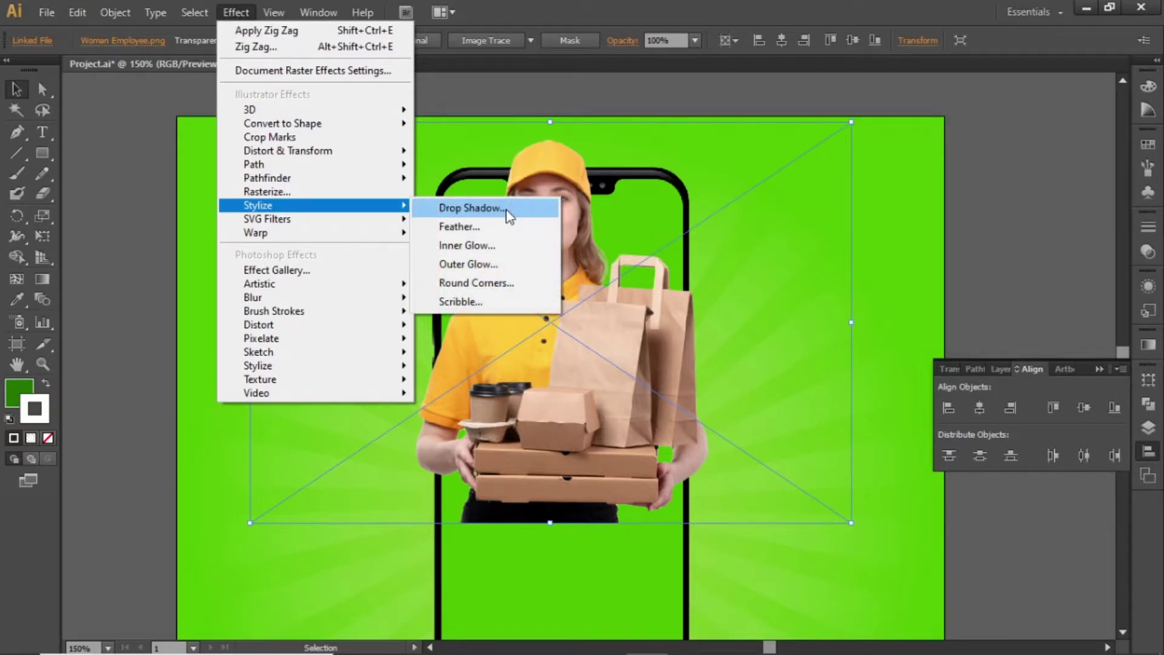
click(507, 208)
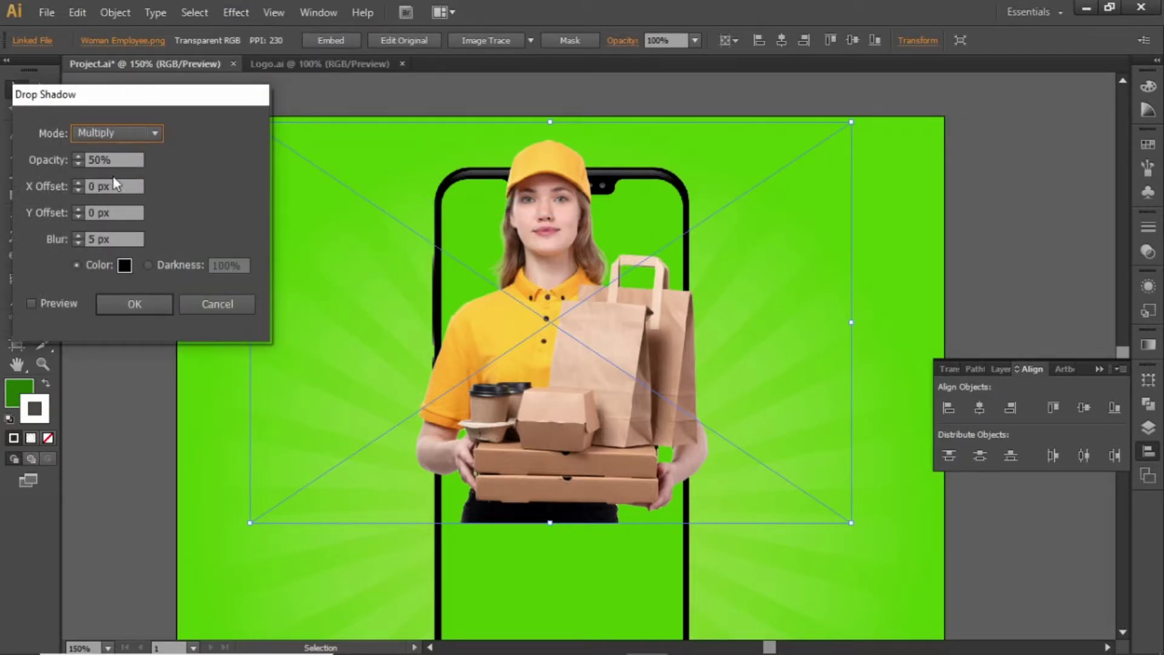
click(133, 304)
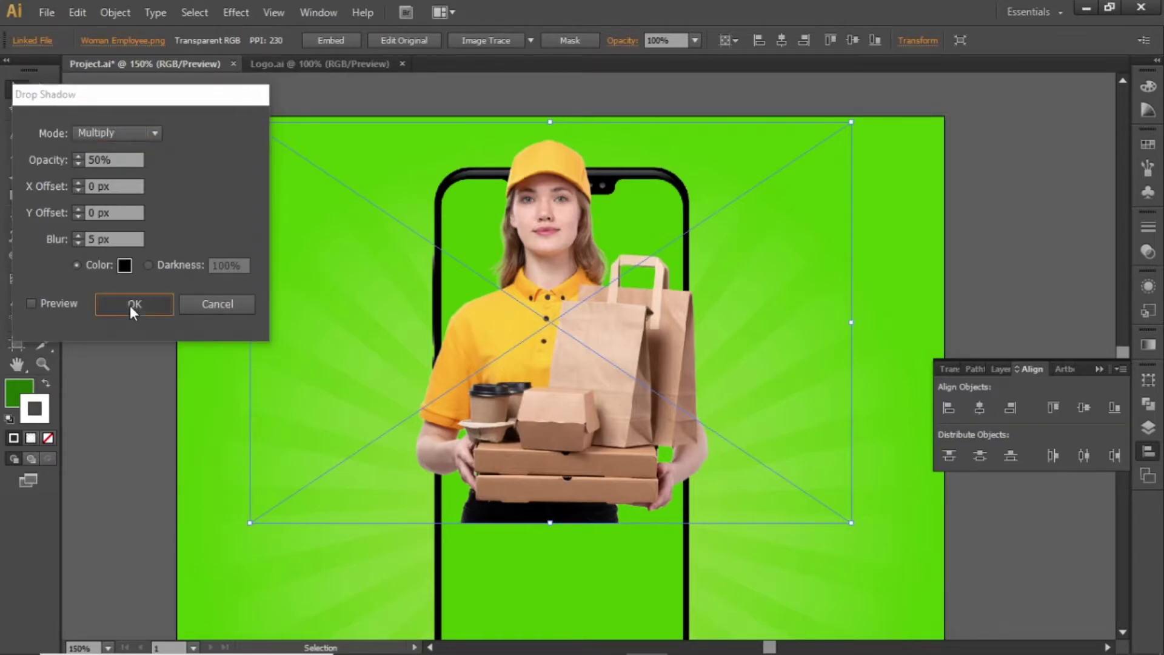
click(118, 342)
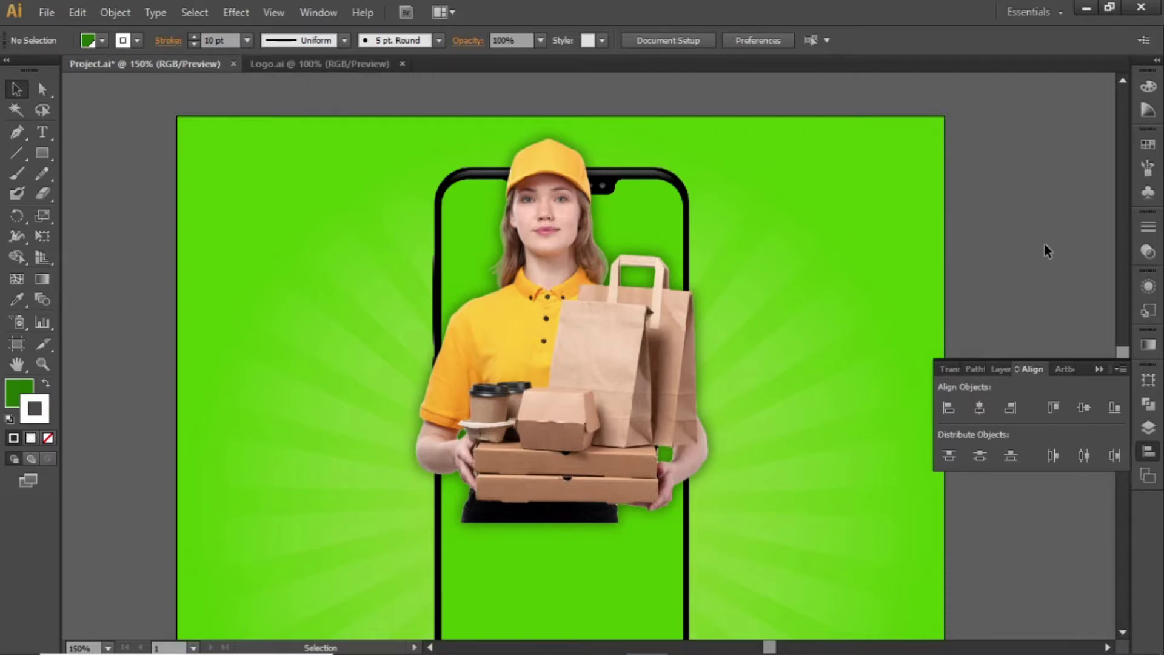
Select all the artwork placed so far and lock it
key(ctrl+minus)
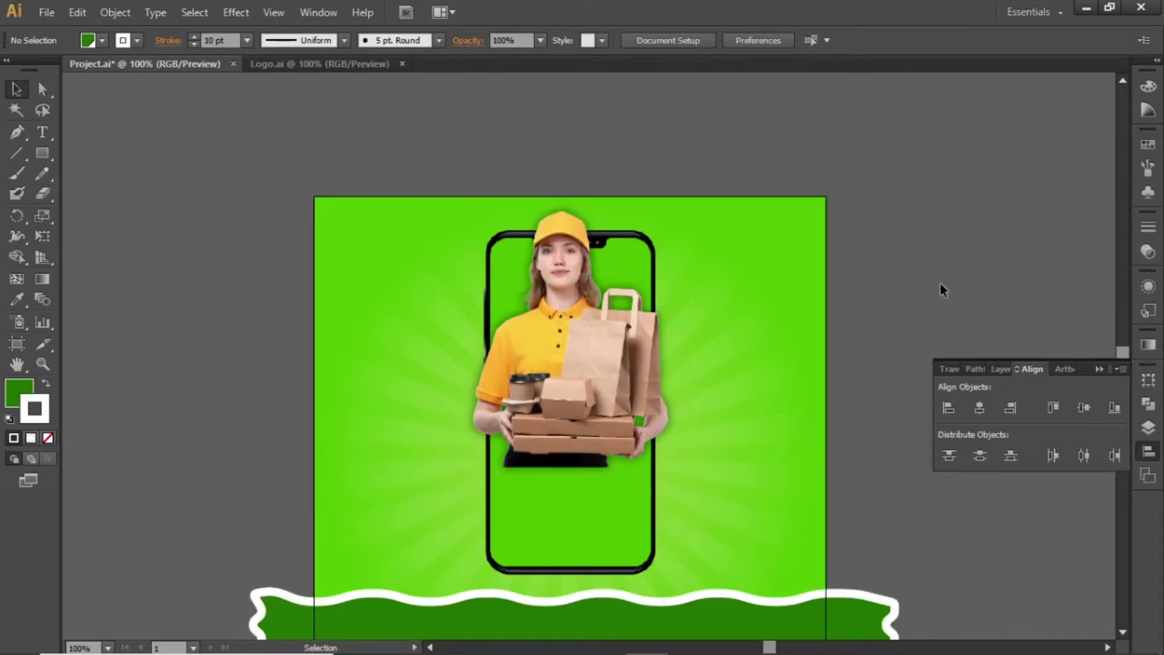
scroll(940, 282, down, 4)
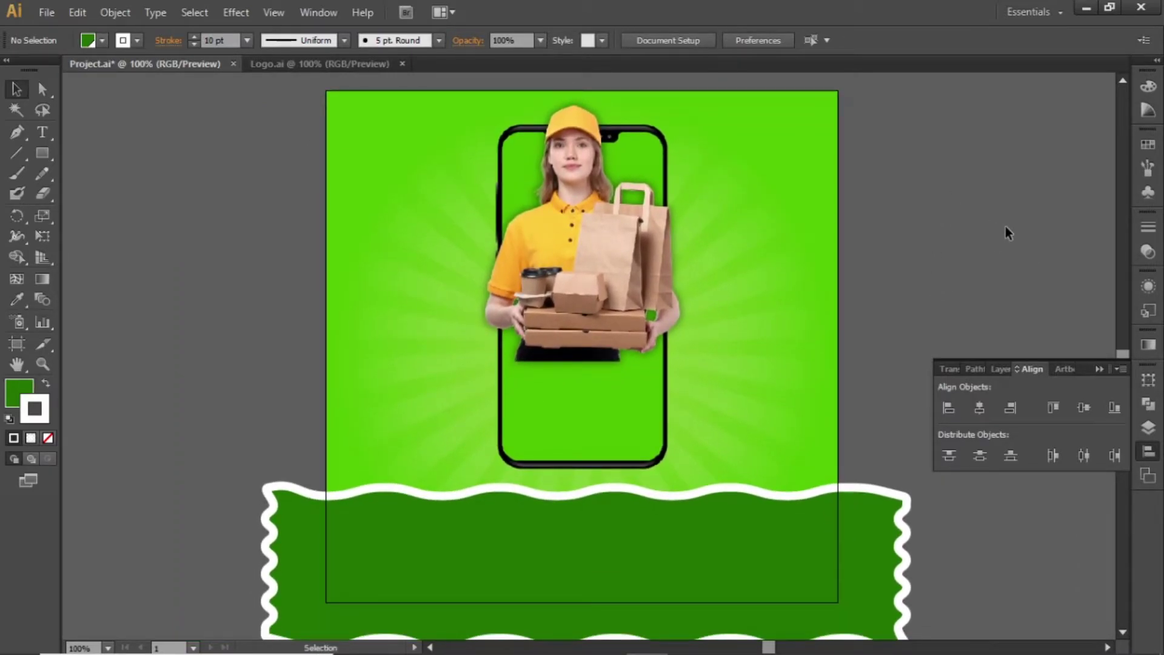
key(ctrl+a)
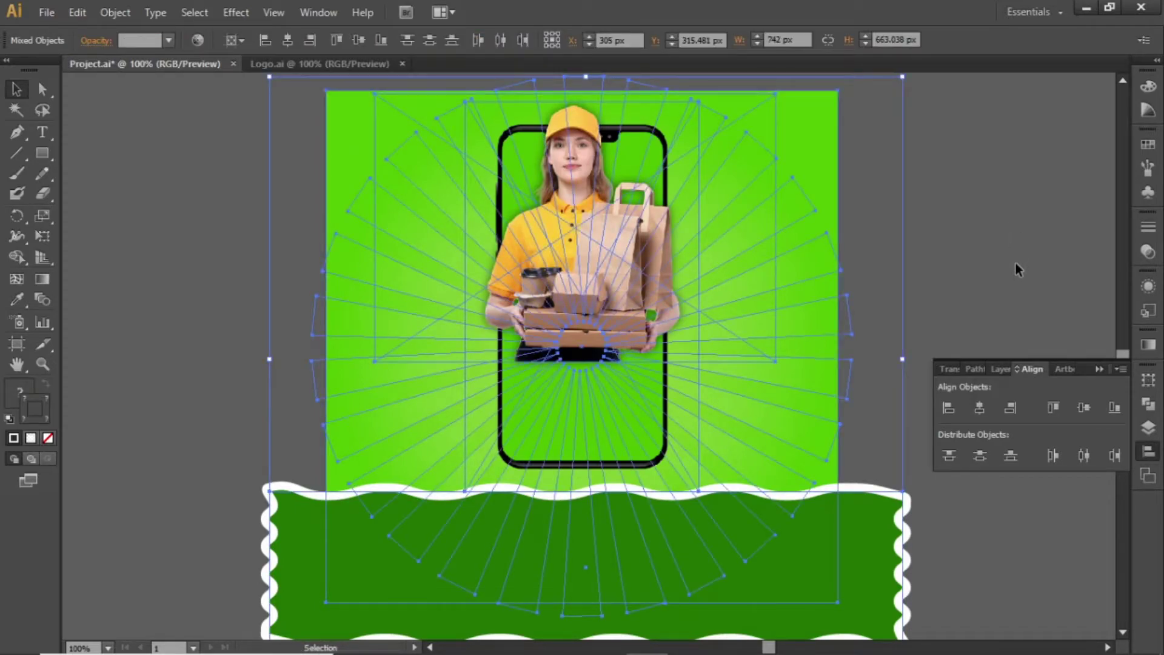
click(111, 11)
mouse_move(171, 116)
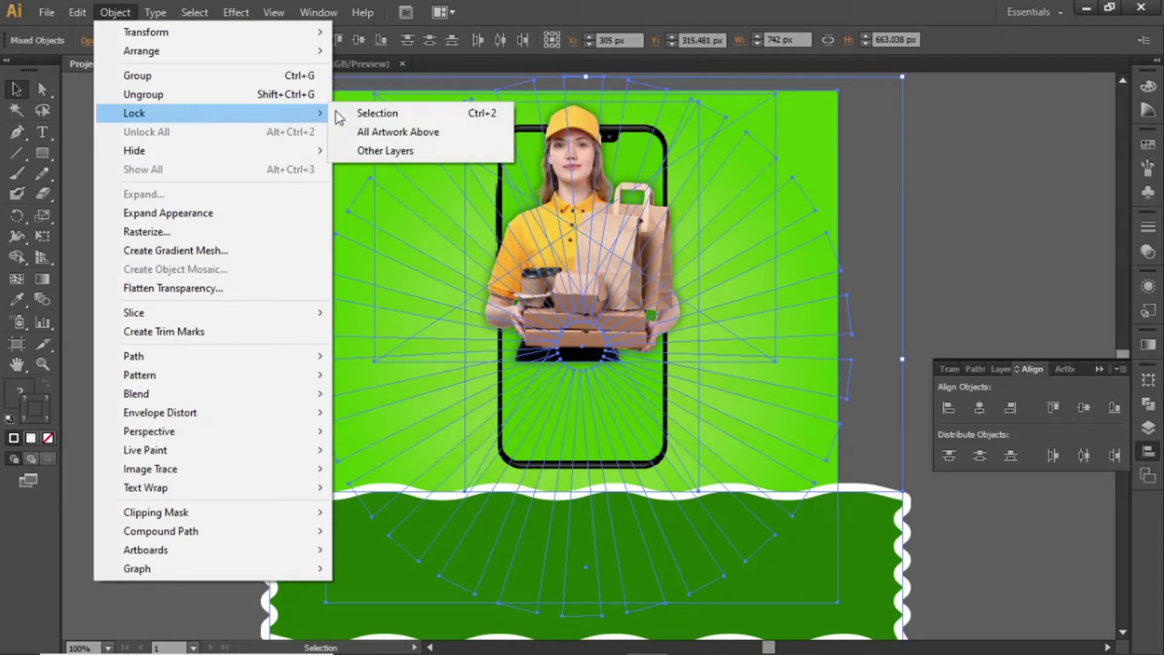
click(445, 111)
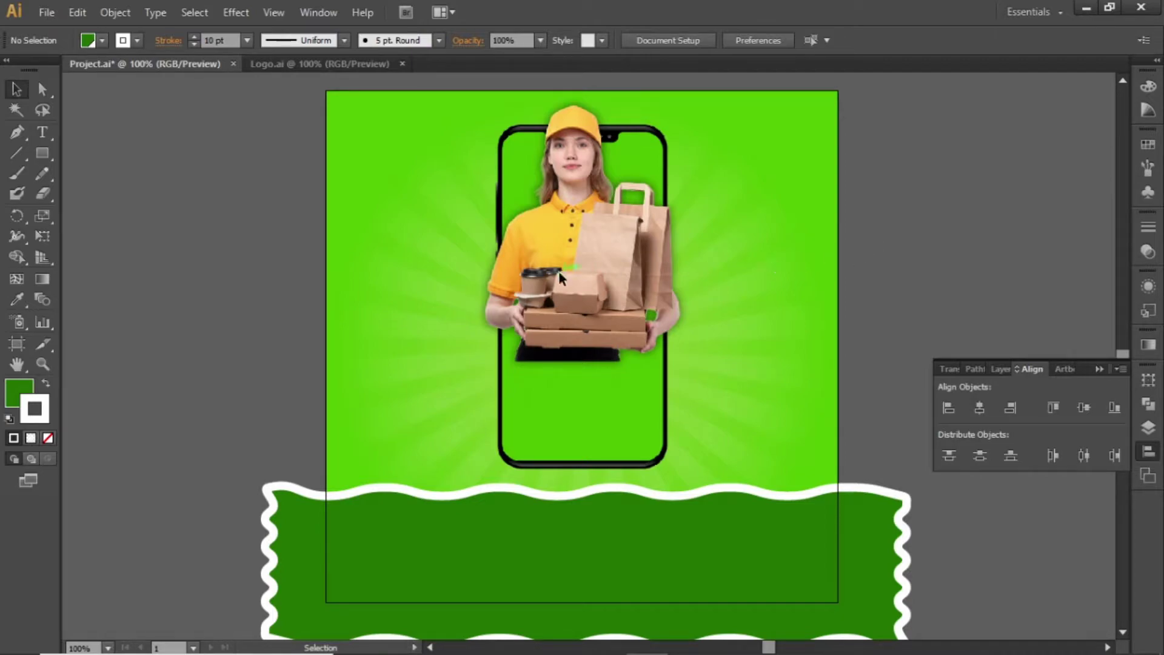
Draw a vertical rounded rectangle card about 197 px tall beside the phone's lower left half, using the Rounded Rectangle tool
scroll(461, 276, up, 1)
scroll(461, 276, left, 1)
mouse_move(42, 150)
mouse_down()
mouse_move(115, 183)
mouse_move(157, 176)
mouse_up()
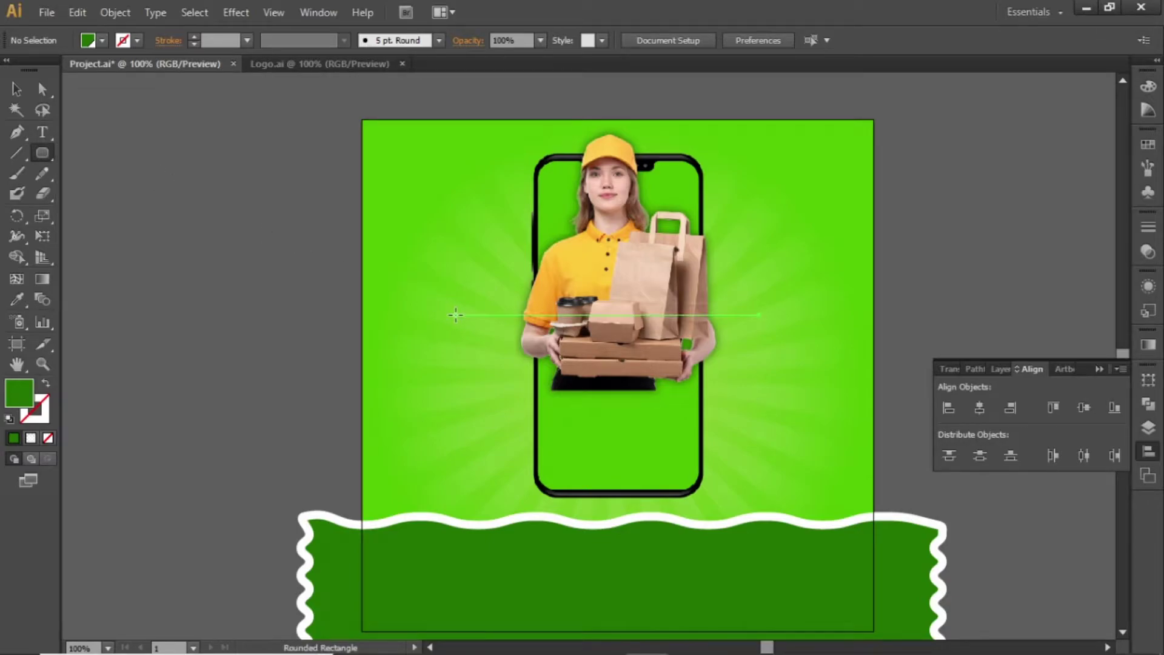
key(ctrl+equal)
key(ctrl+equal)
drag(456, 315, 517, 234)
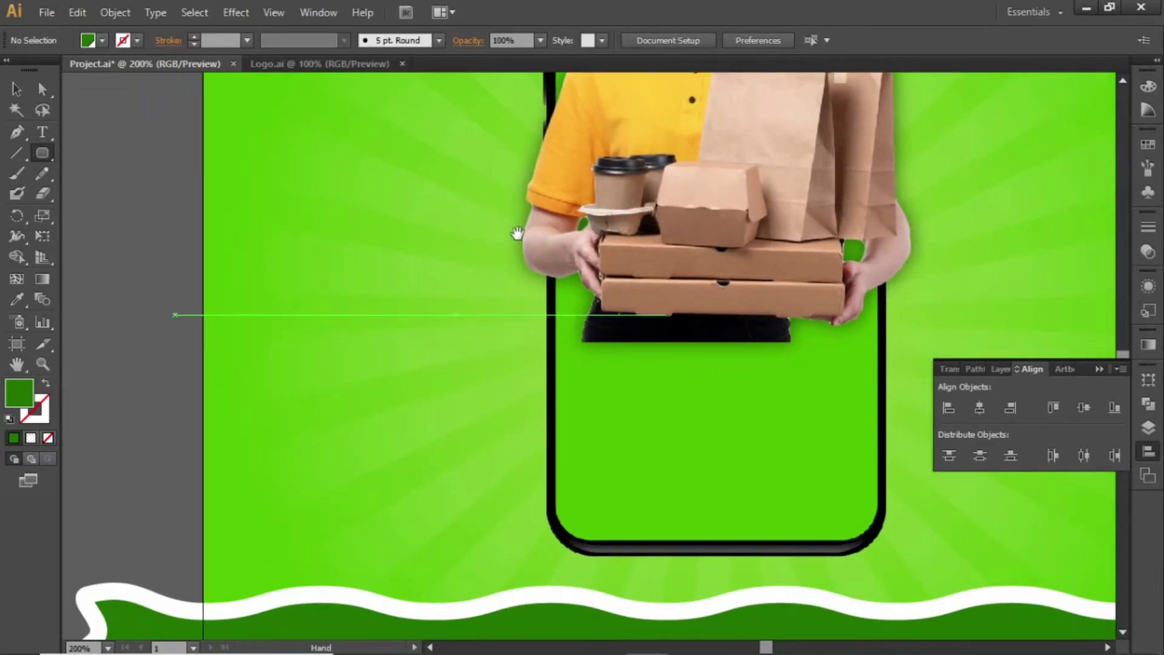
drag(371, 154, 589, 490)
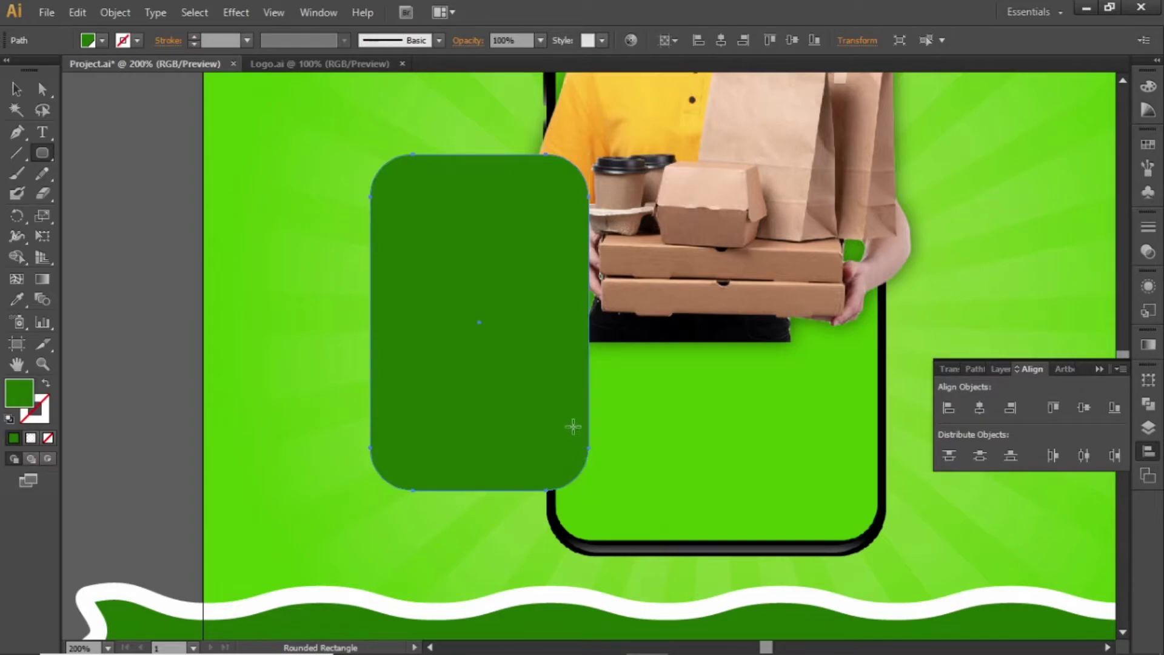
Fill the rounded rectangle card with the light gray global swatch R=214 G=216 B=218 and check its swatch options
key(v)
drag(528, 322, 457, 356)
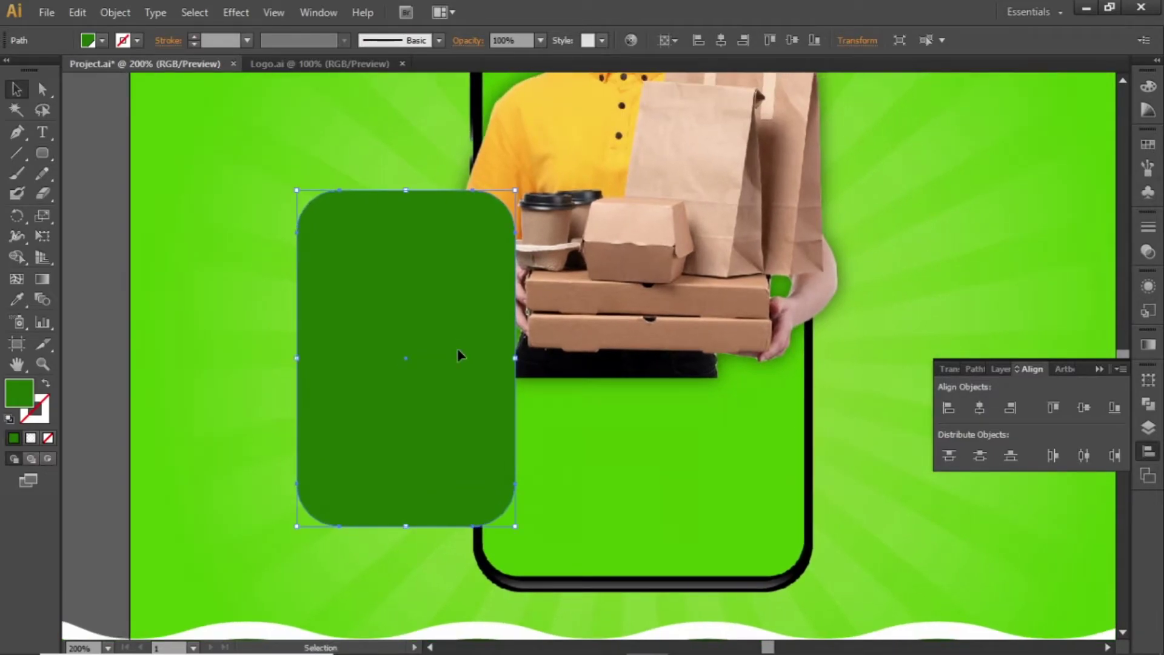
click(1148, 144)
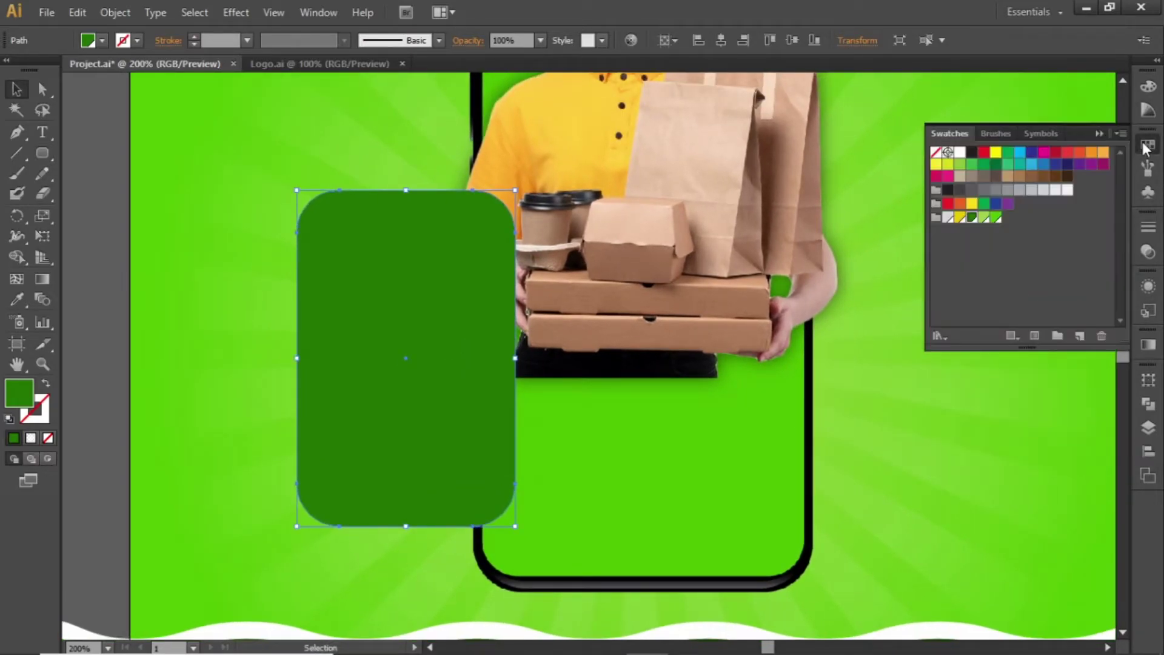
click(949, 218)
click(594, 403)
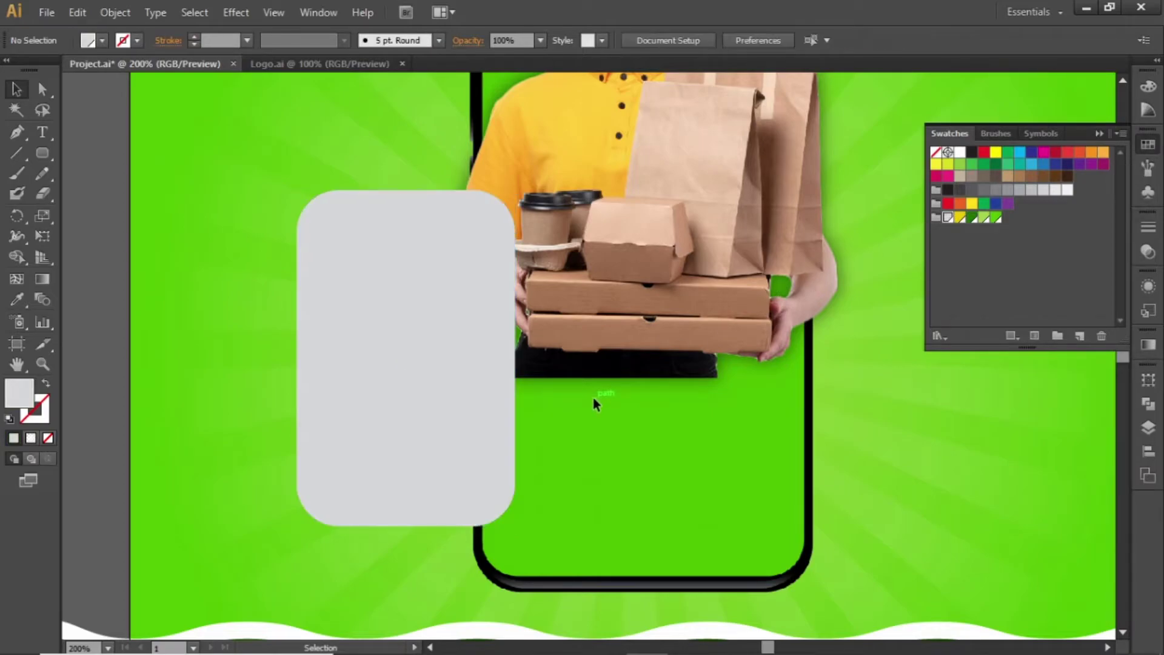
double_click(948, 218)
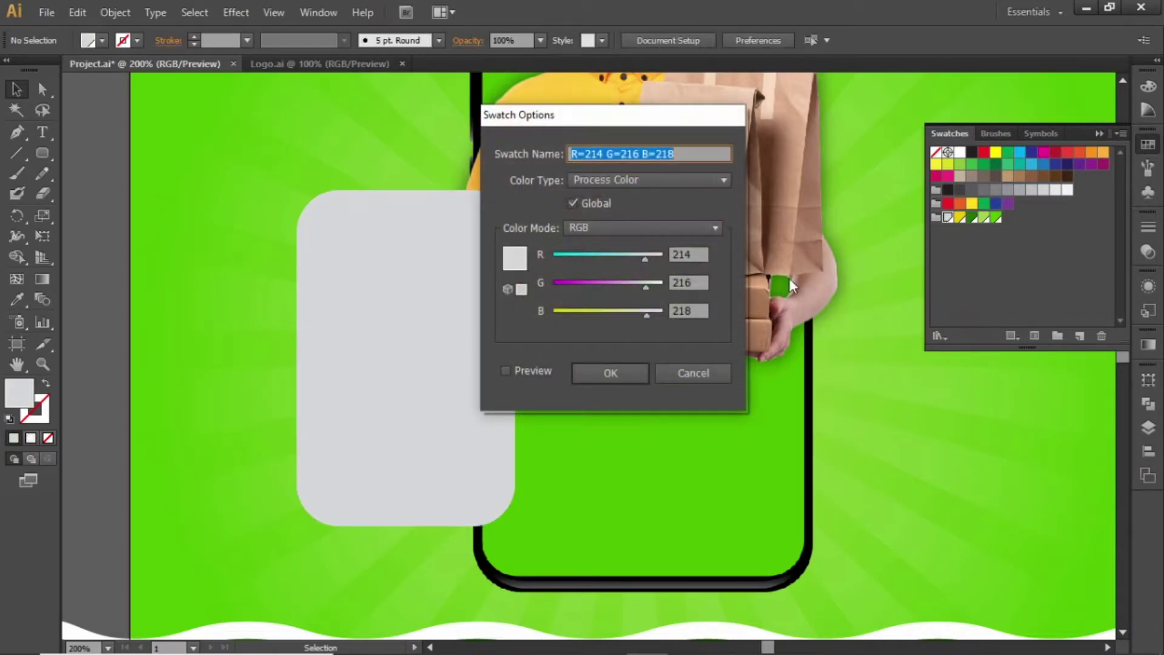
click(620, 373)
drag(611, 318, 713, 352)
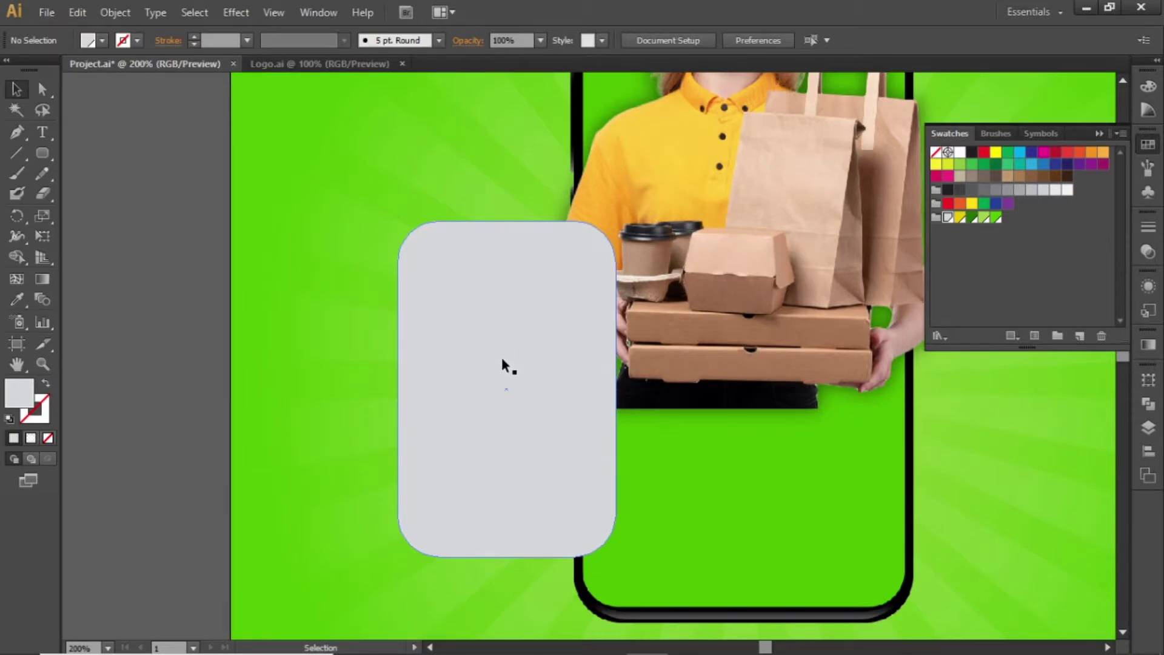
Place the Wings image from the Video Project folder in File Explorer into Project.ai and scale it down proportionally over the gray card's upper half
click(474, 642)
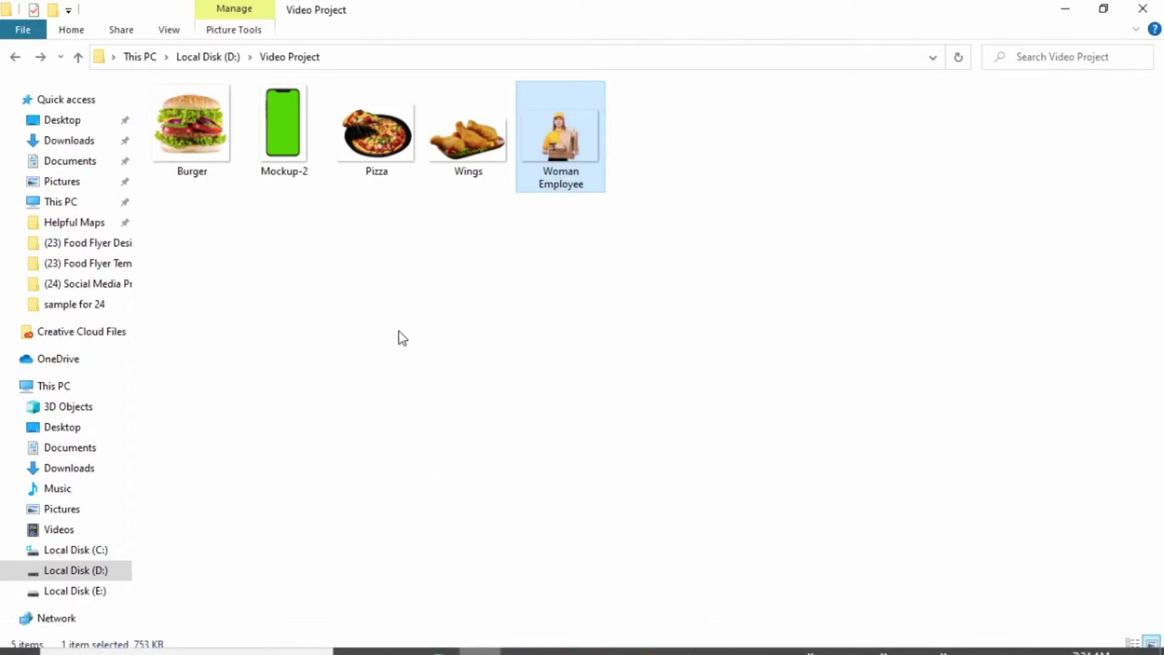
click(363, 195)
drag(463, 137, 625, 319)
drag(495, 311, 564, 314)
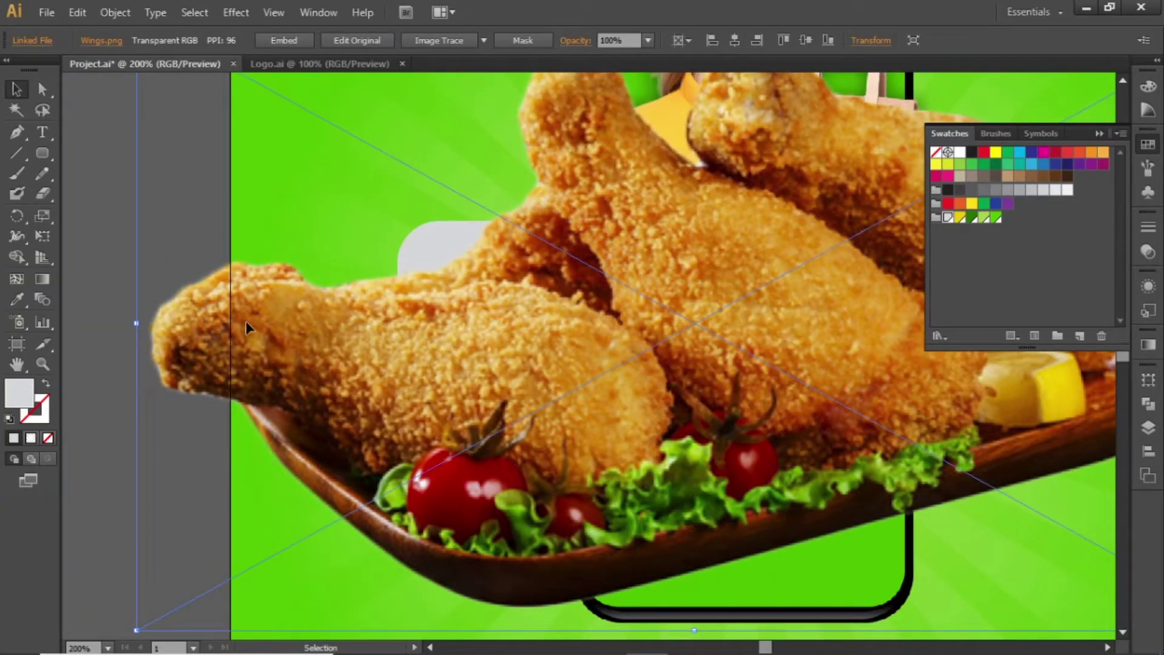
drag(137, 323, 475, 332)
Center the Wings image horizontally on the gray card and shrink it proportionally to fit inside the card's upper part
shift+click(496, 425)
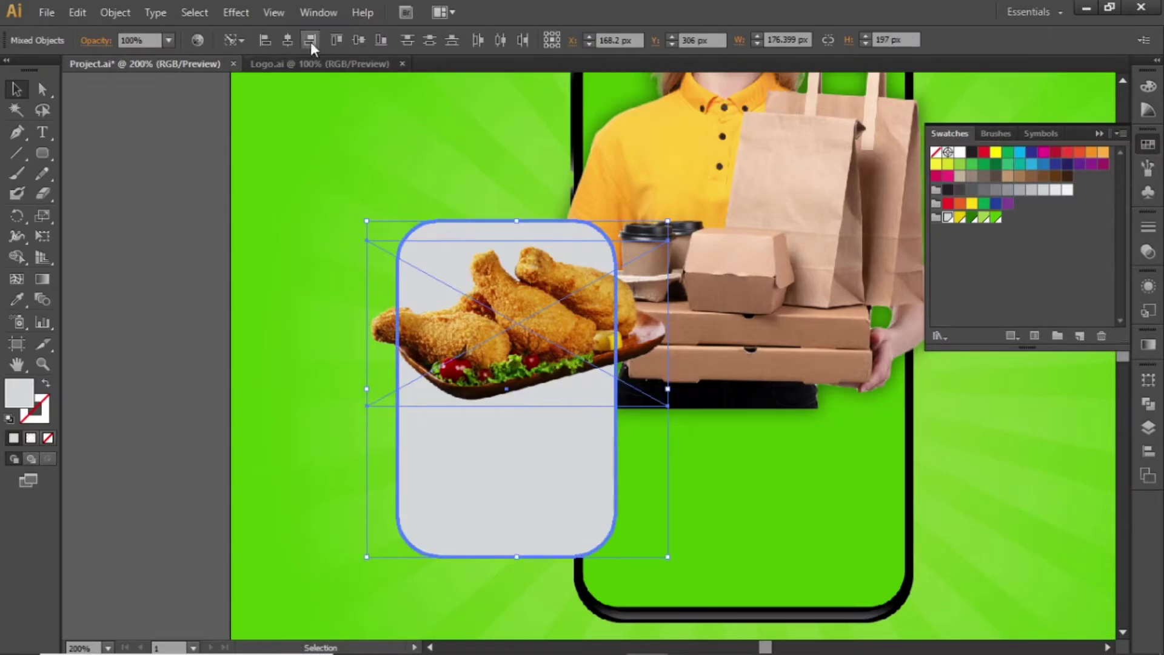
click(289, 40)
click(147, 192)
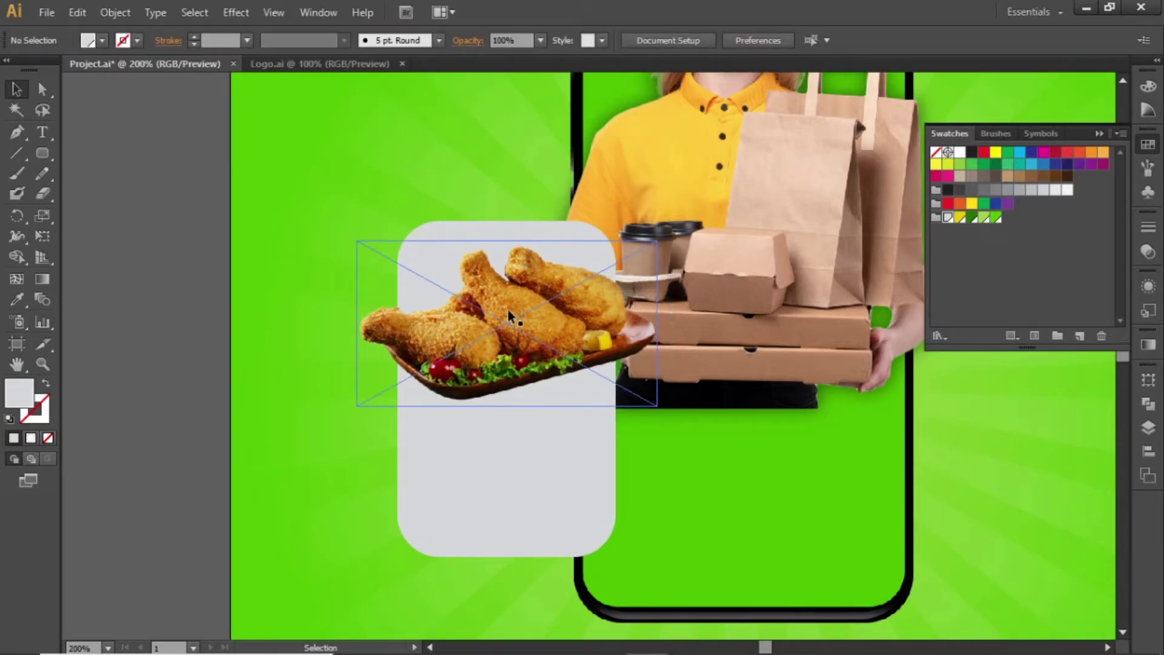
click(521, 319)
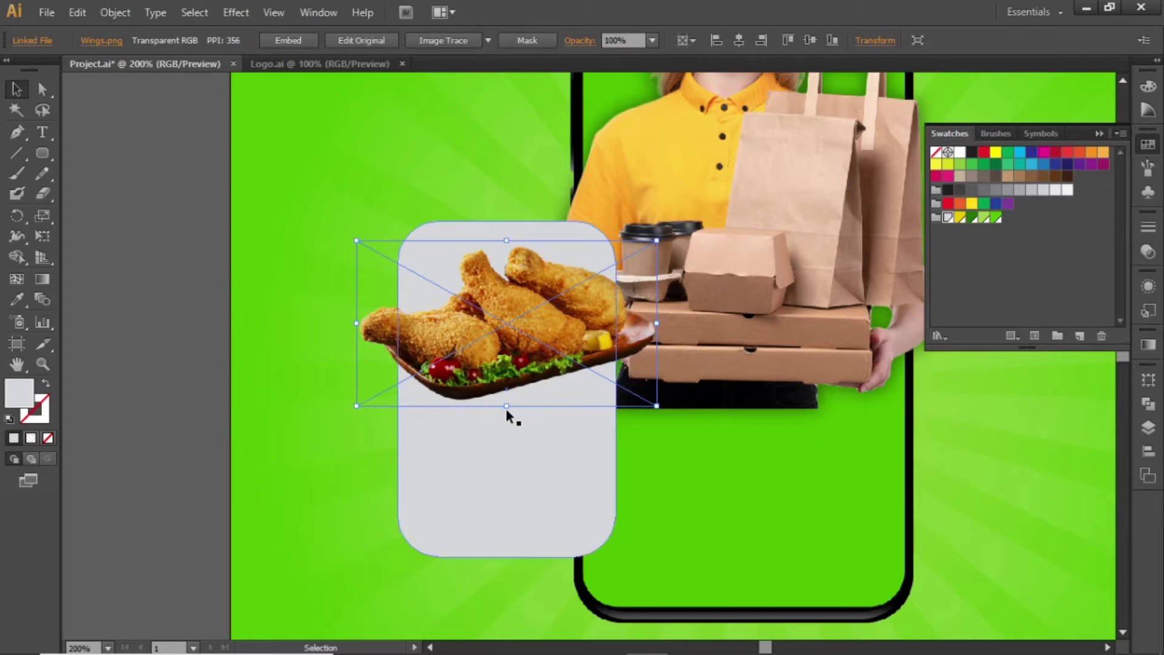
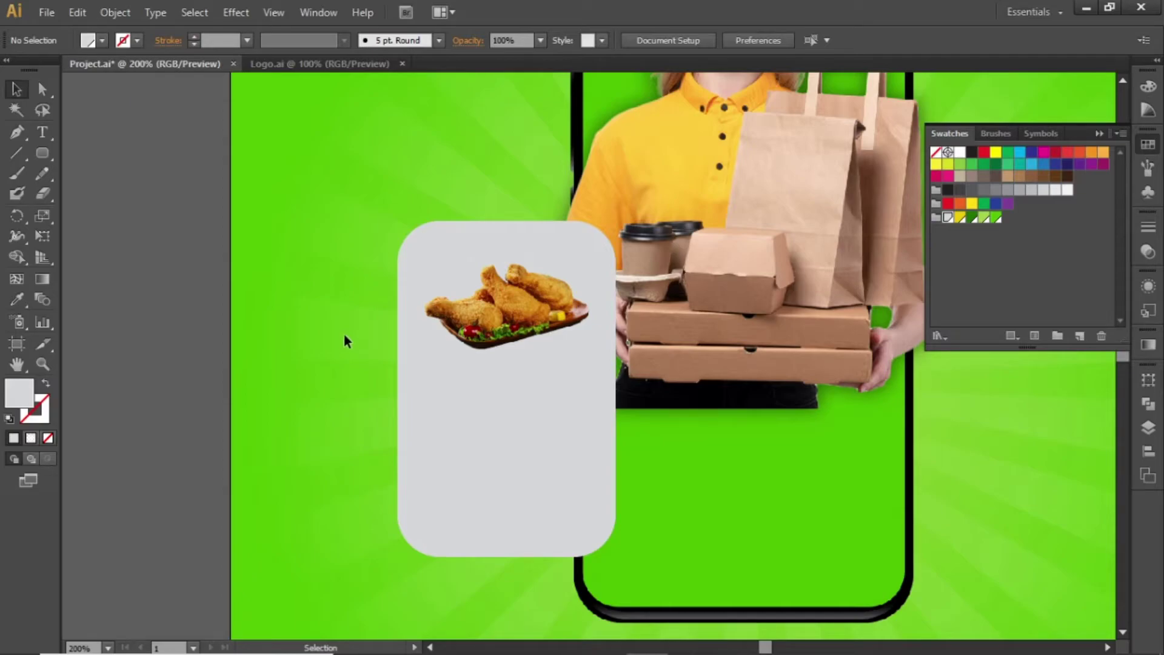
Add the text CHICKEN WINGS below the wings image on the gray card and set its Montserrat font style to Bold
click(43, 132)
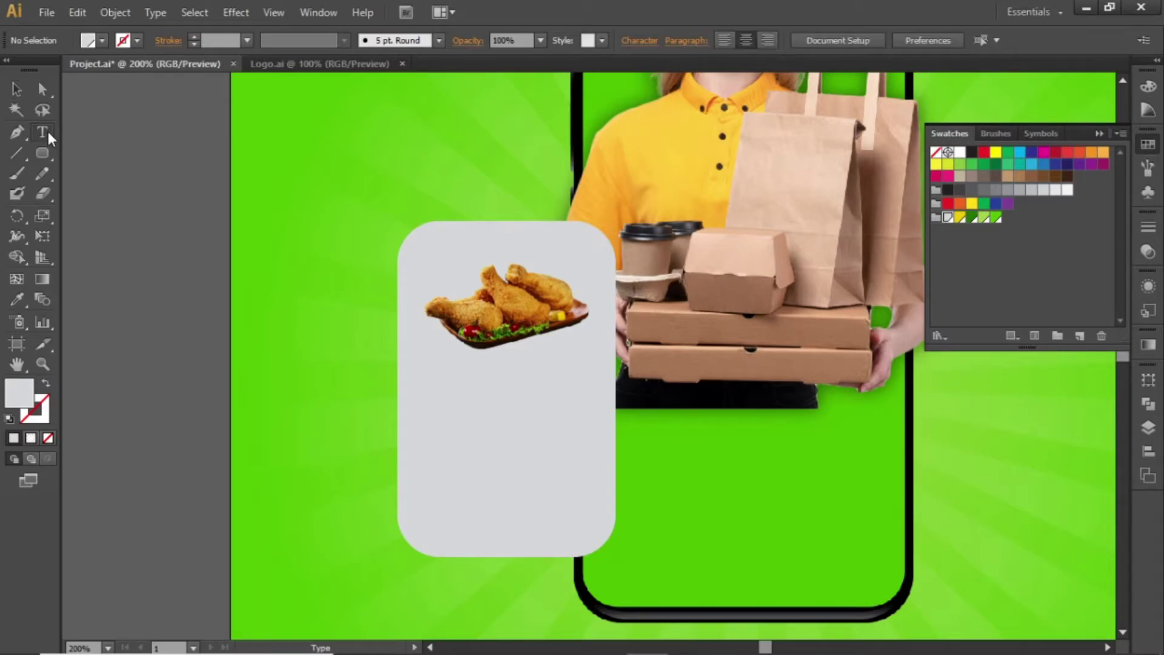
click(490, 414)
text(CHICKEN WINGS)
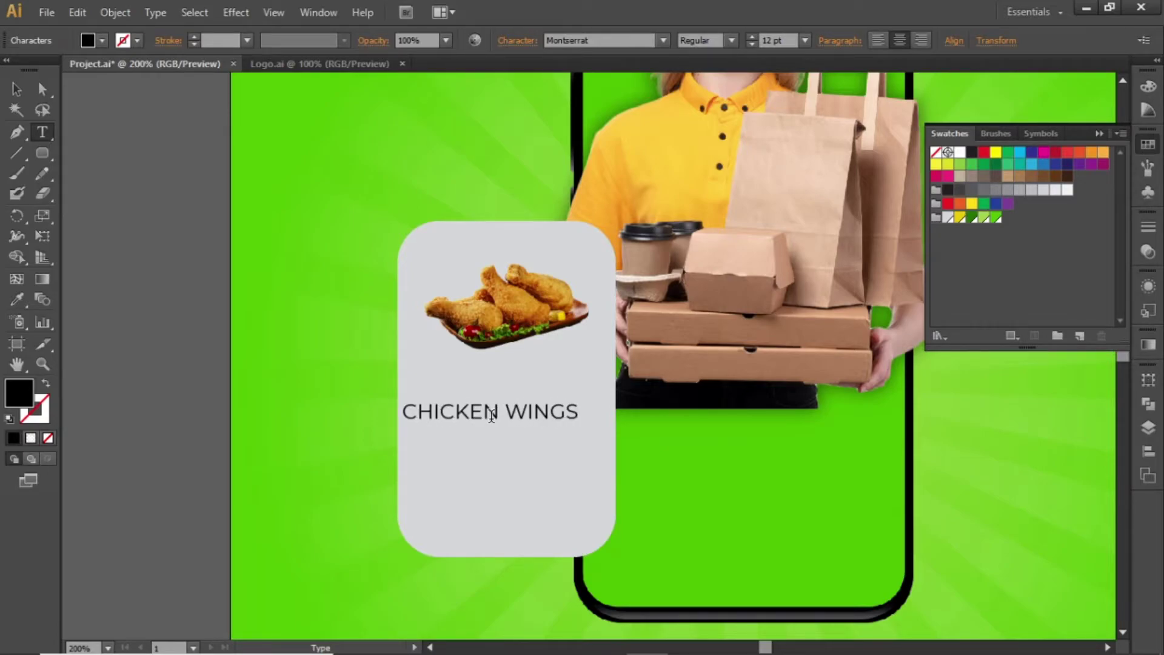
key(Escape)
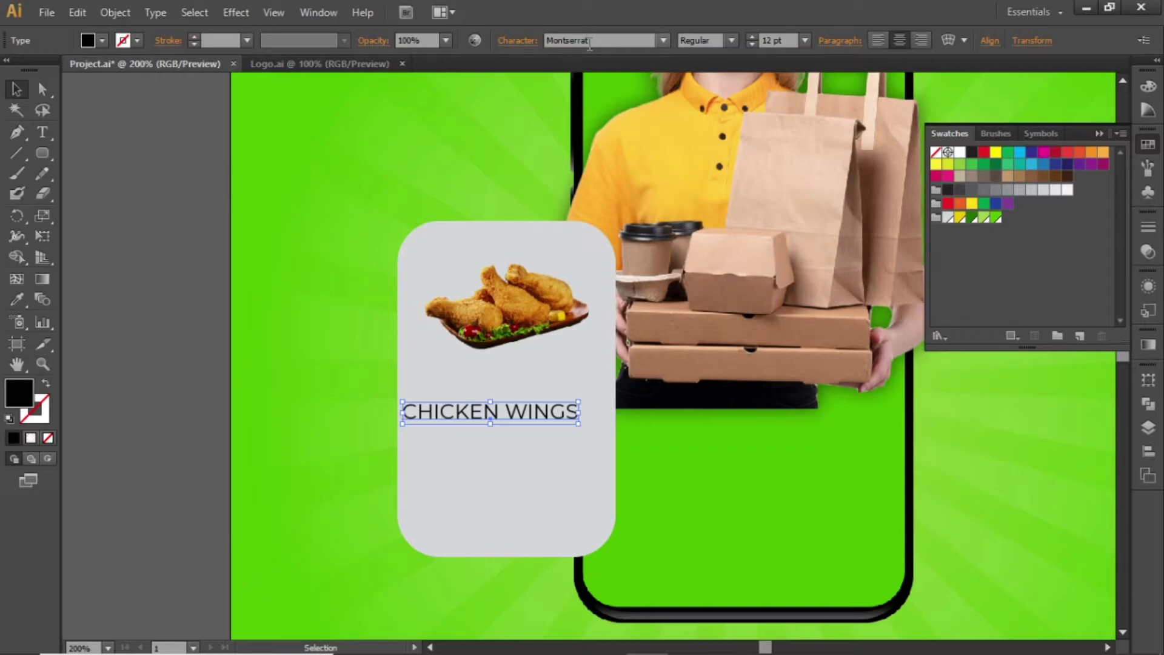
click(733, 42)
click(727, 74)
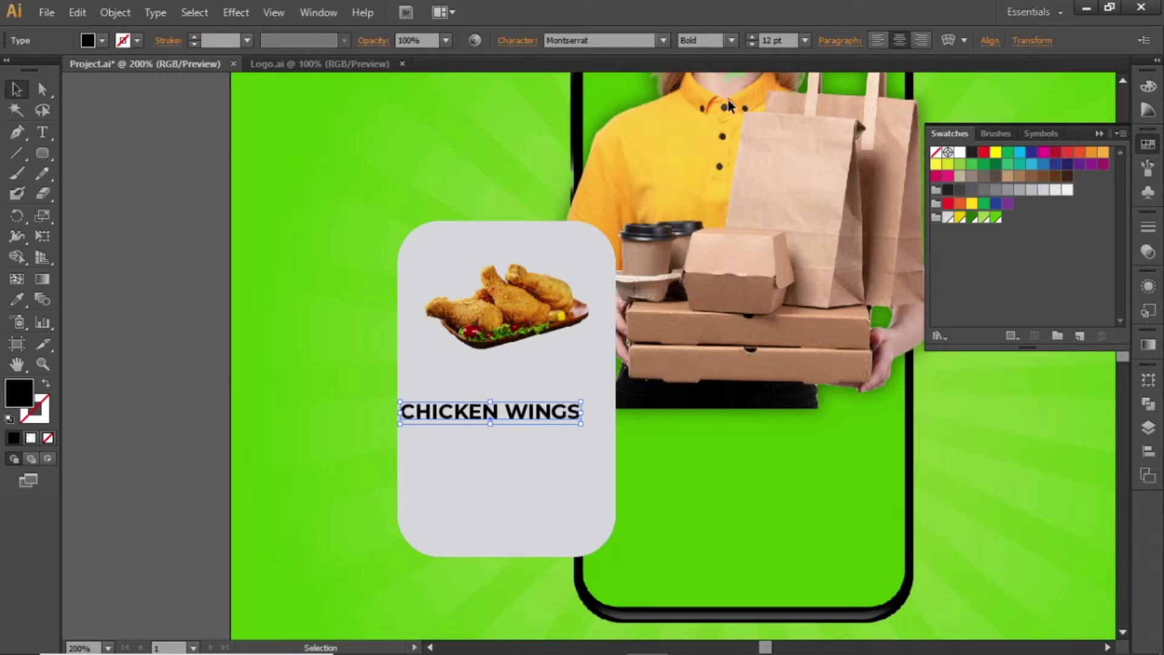
Center the CHICKEN WINGS text horizontally on the gray card and set its font size to 11 pt
shift+click(551, 450)
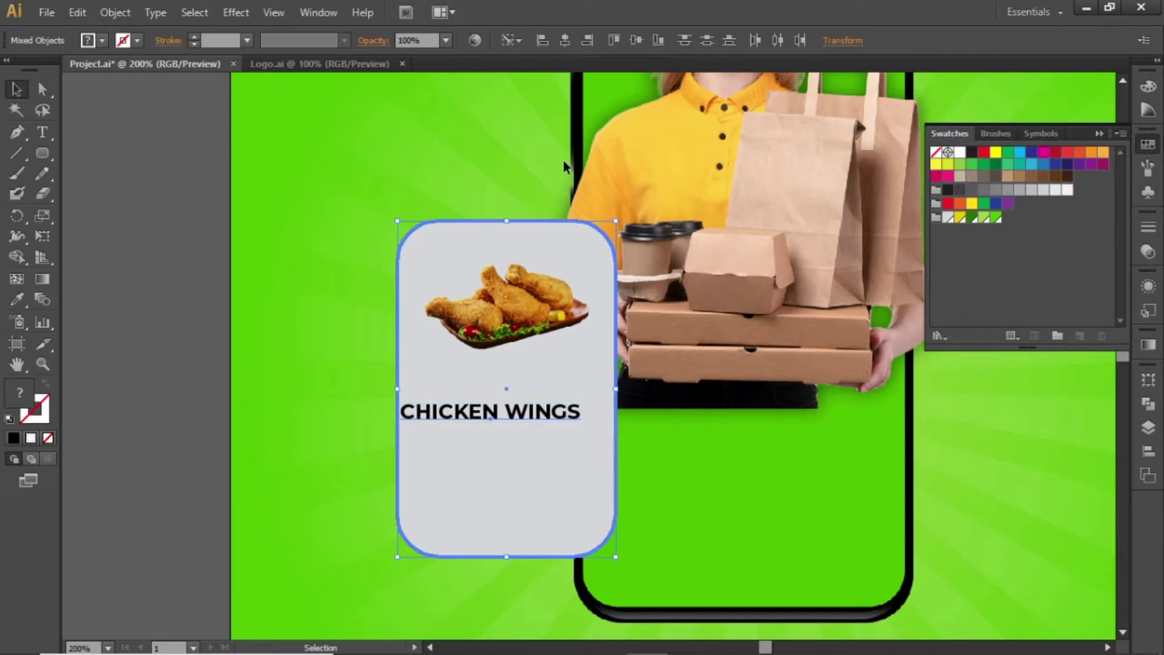
click(567, 39)
click(543, 131)
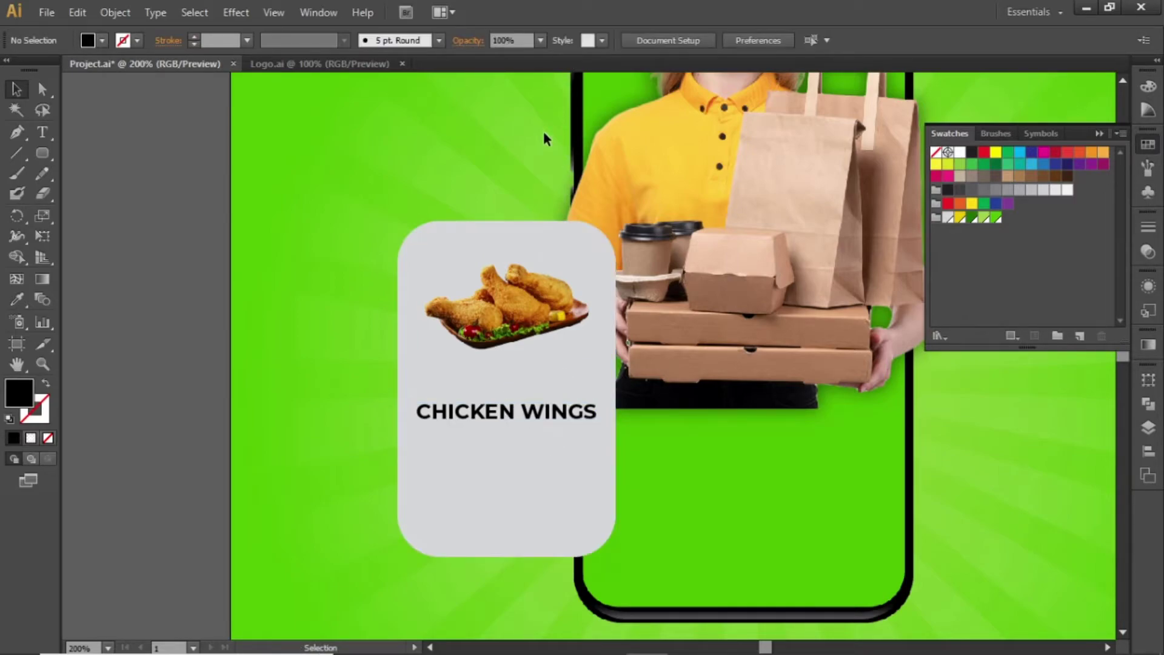
click(554, 415)
click(788, 40)
key(Down)
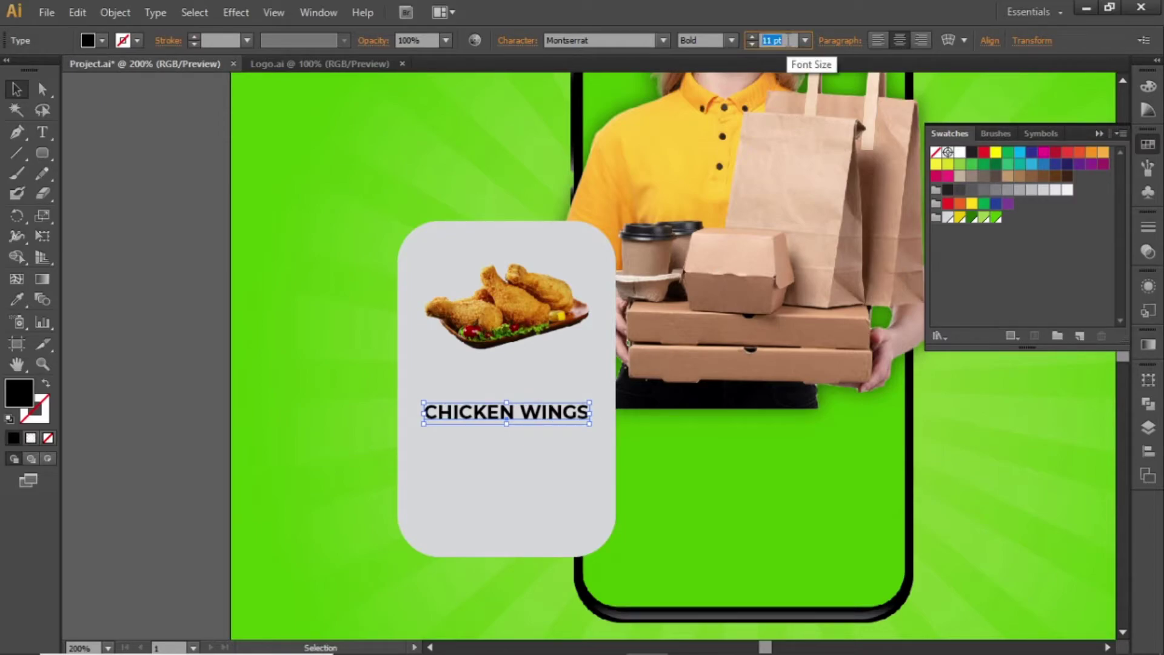
Add a text box below the CHICKEN WINGS title on the gray card and fill it with the copied Lorem ipsum paragraph
click(749, 352)
drag(694, 369, 696, 268)
key(ctrl+=)
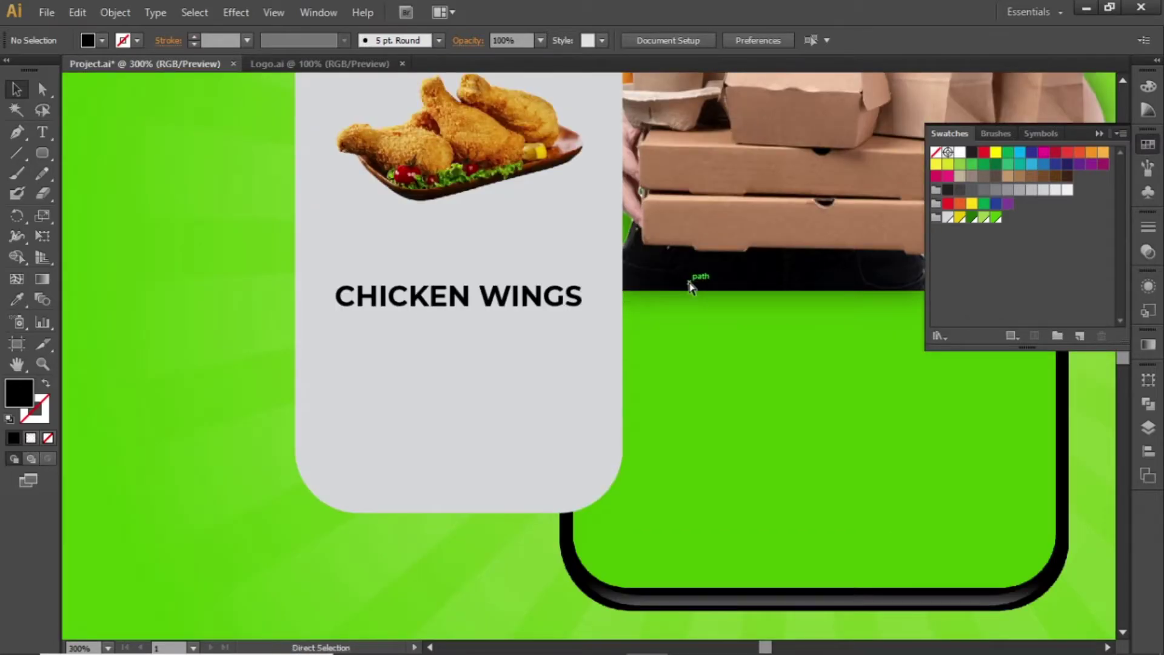
click(50, 130)
drag(327, 346, 596, 429)
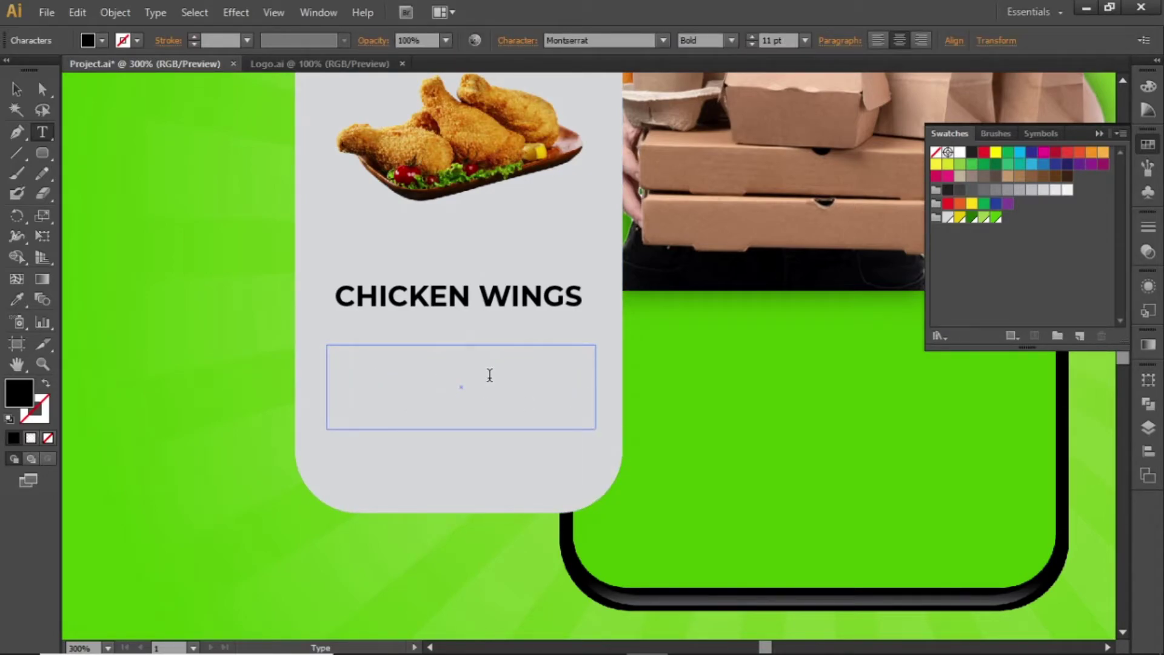
key(ctrl+v)
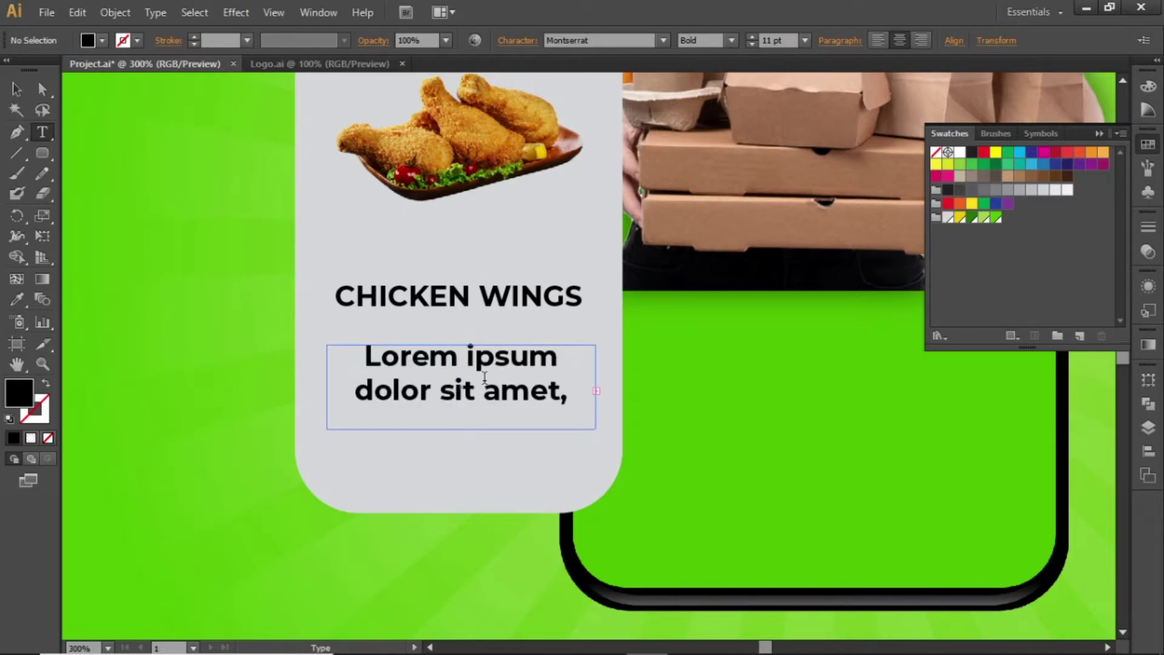
key(Escape)
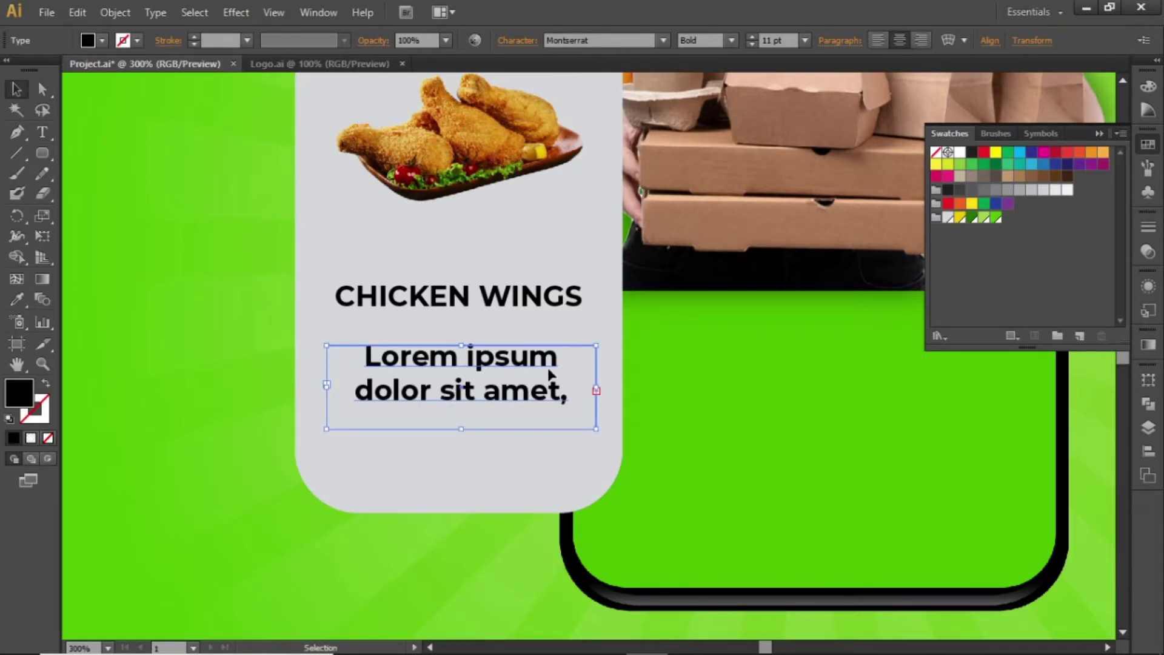
Set the Lorem ipsum paragraph's Montserrat font style to Regular and its font size to 5 pt
click(732, 40)
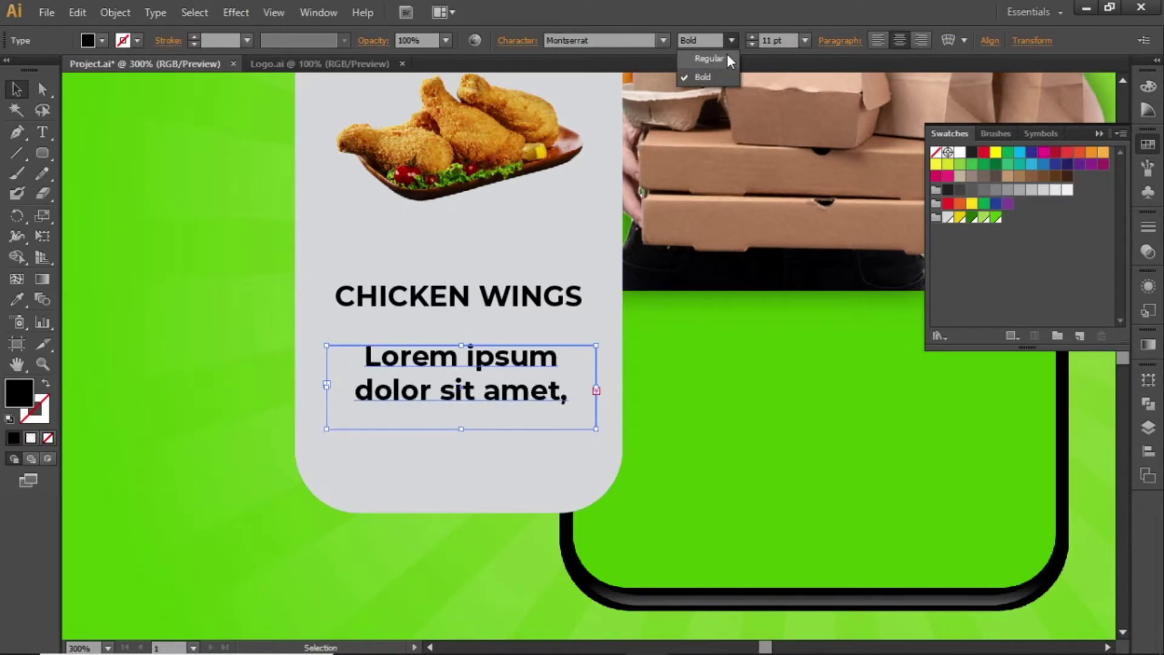
click(727, 56)
key(Down)
key(Down)
key(Down)
key(Down)
key(Down)
key(Down)
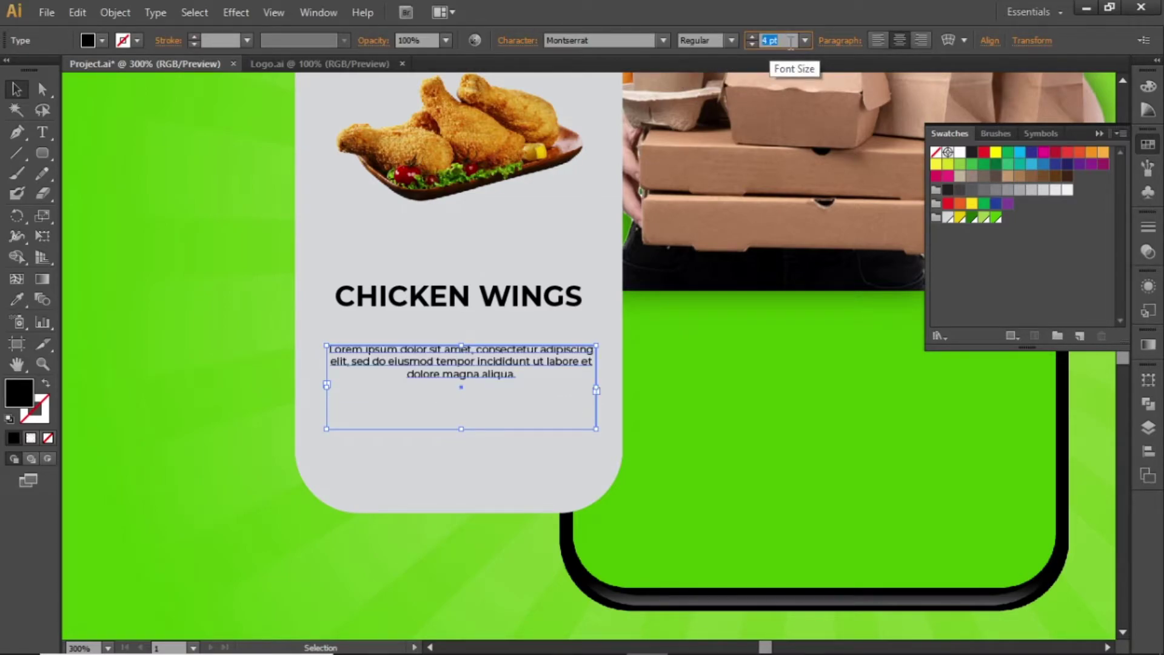
key(Up)
key(Down)
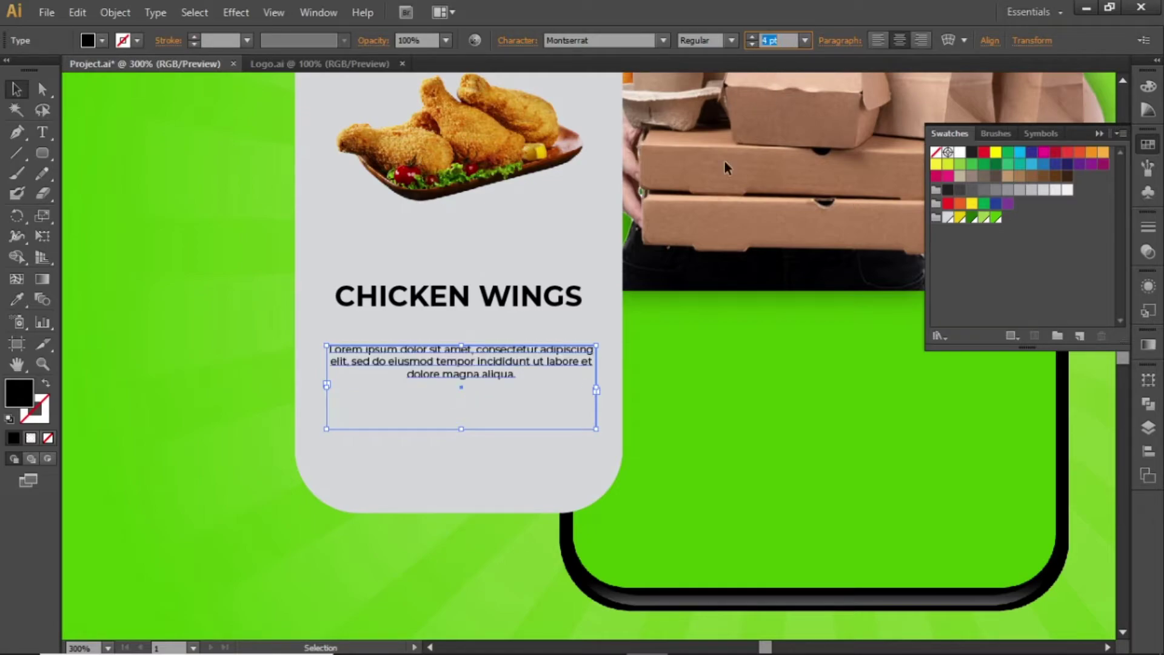
key(Up)
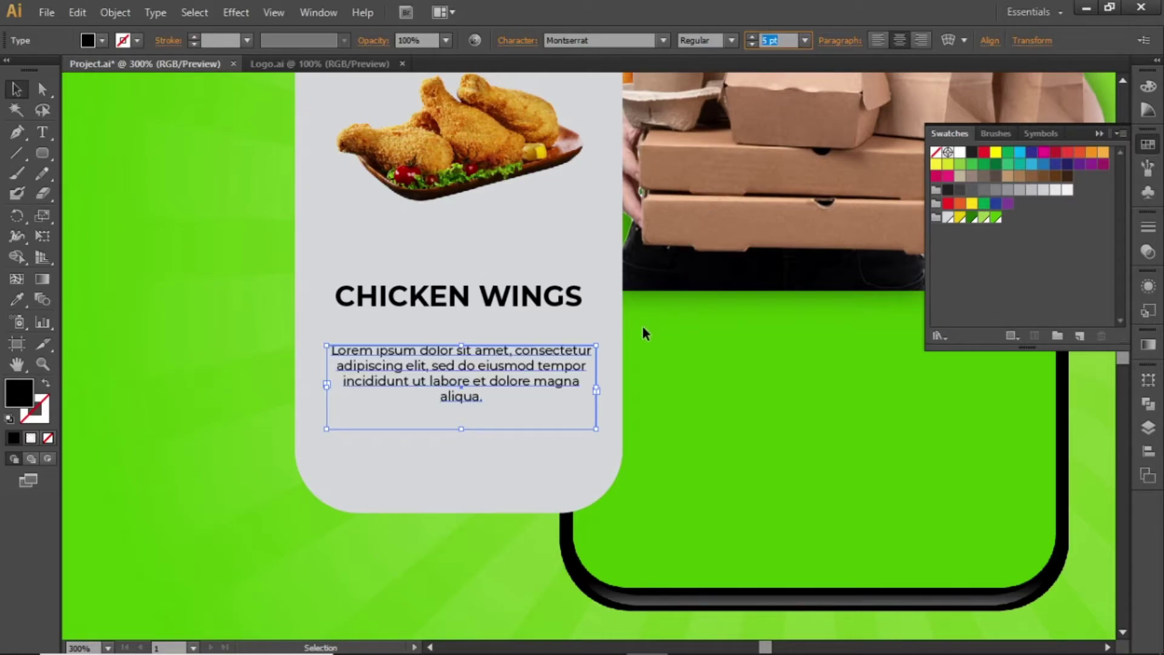
key(Return)
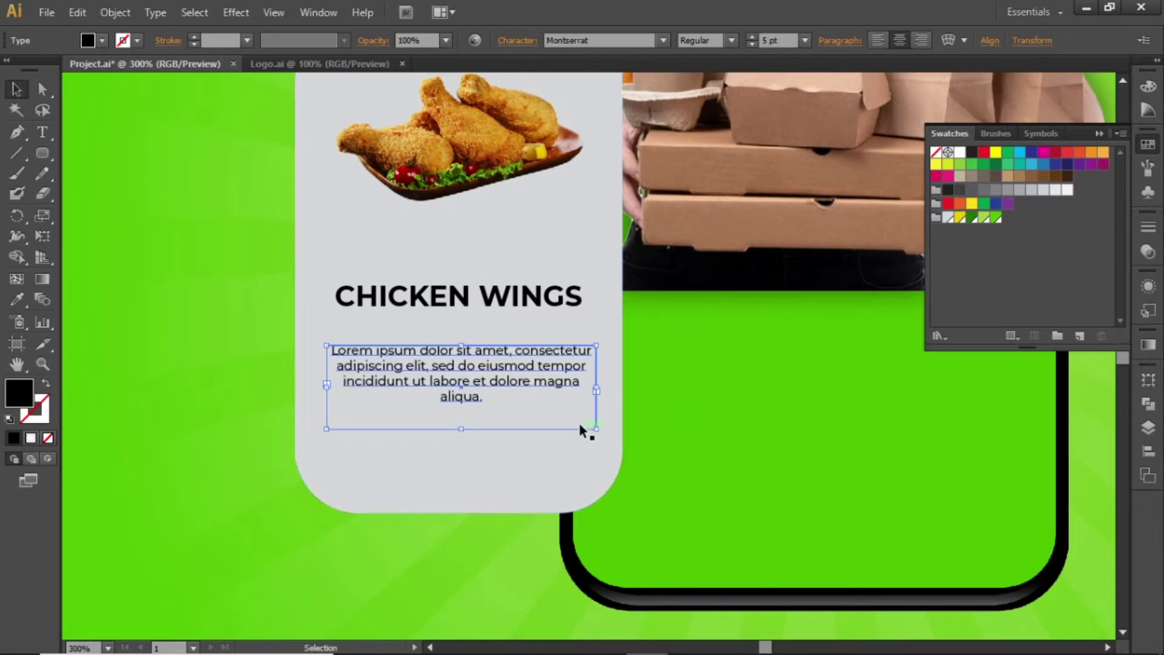
Widen the Lorem ipsum text box to fit three lines, shorten its height to the text, and set its opacity to 60%
drag(598, 387, 609, 386)
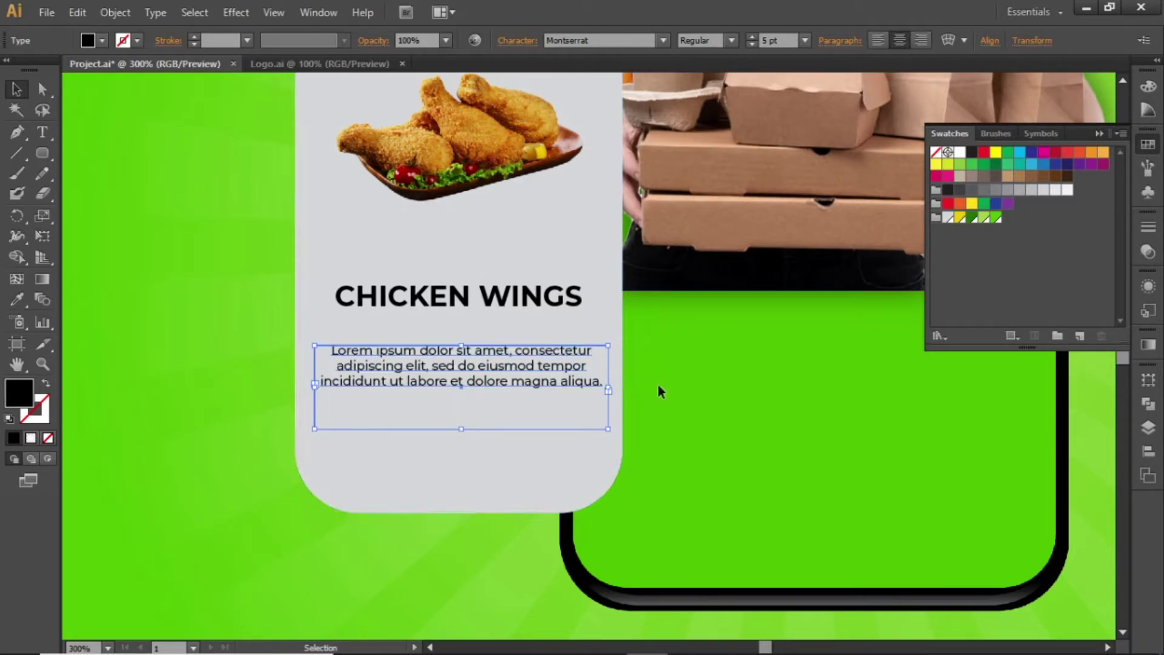
drag(462, 428, 467, 395)
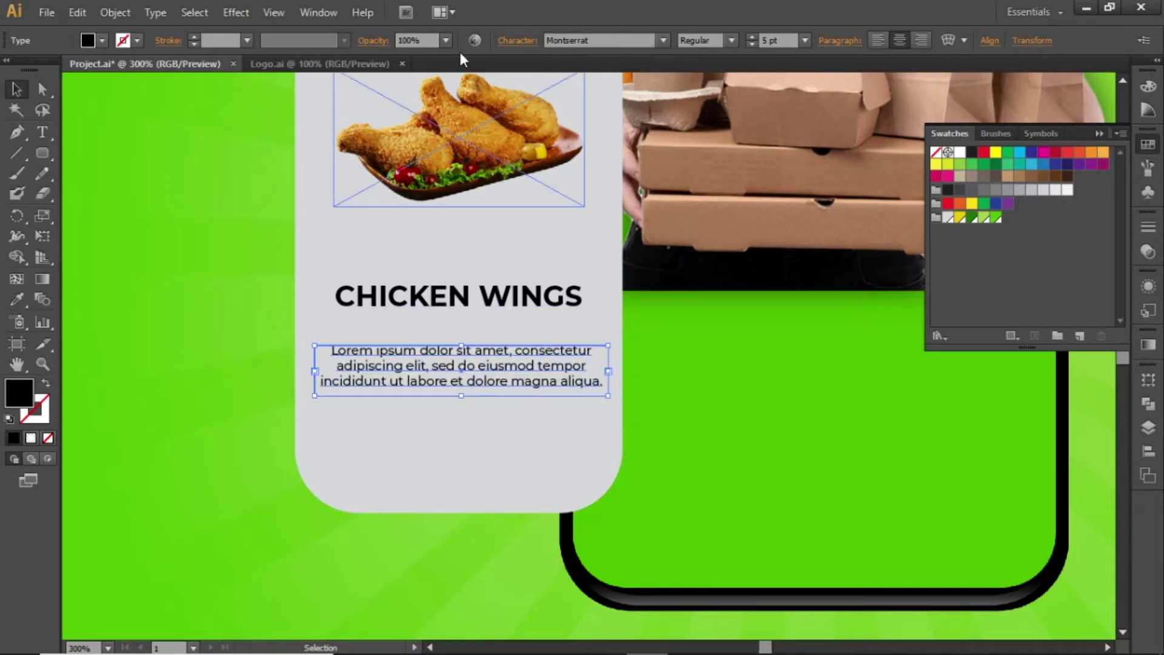
click(446, 40)
click(465, 167)
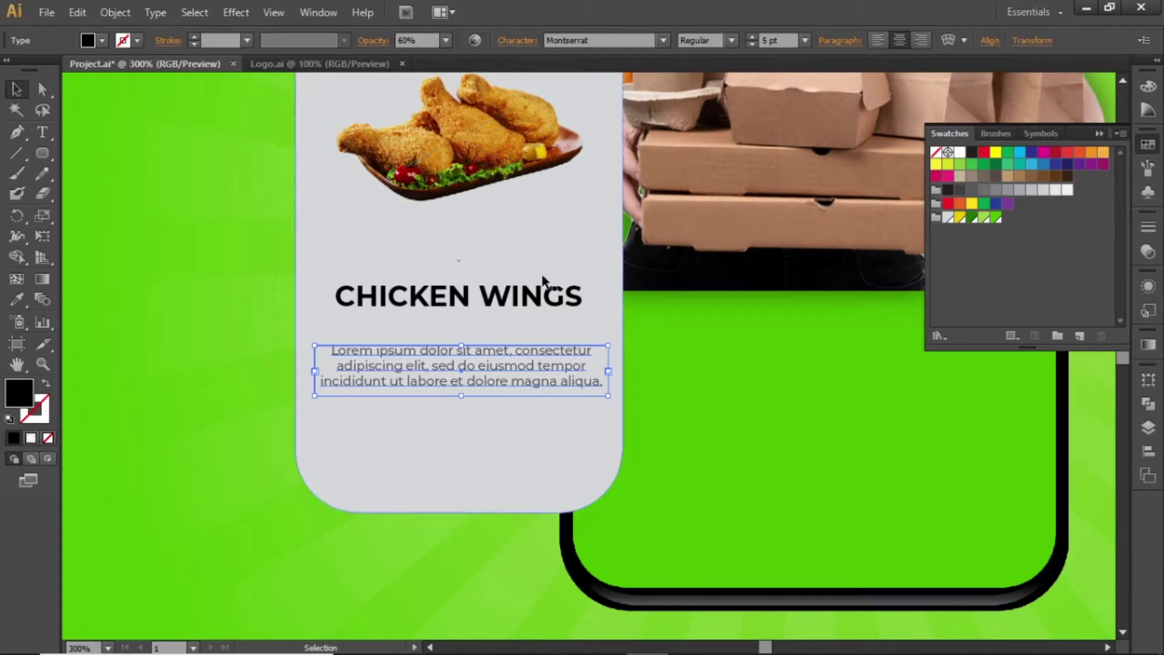
Nudge the Lorem ipsum paragraph down to leave more space below the CHICKEN WINGS title
key(Down)
key(Down)
key(Down)
key(Down)
key(Down)
key(Down)
key(Down)
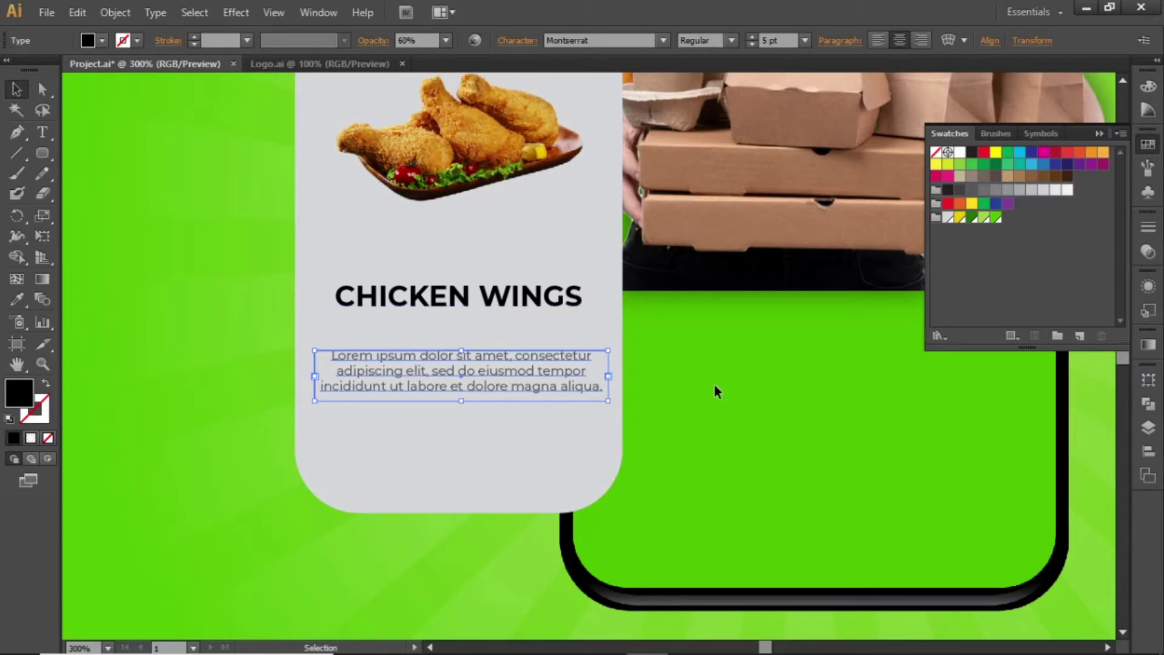
click(714, 386)
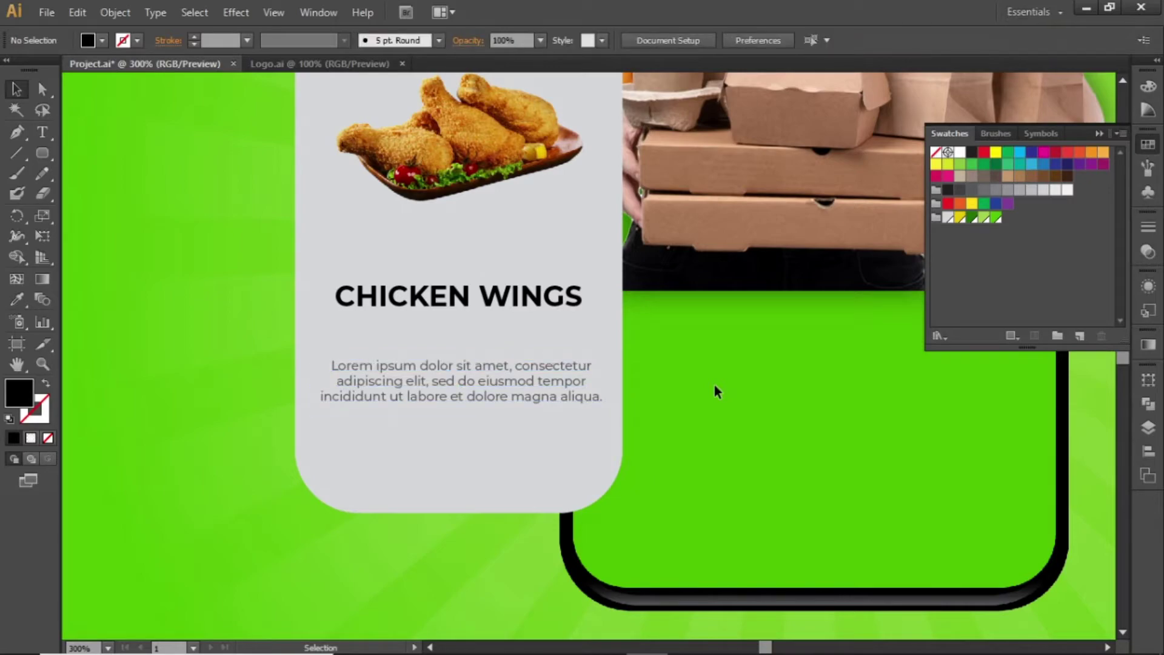
Center the Lorem ipsum paragraph horizontally on the gray card together with the wings image
click(557, 380)
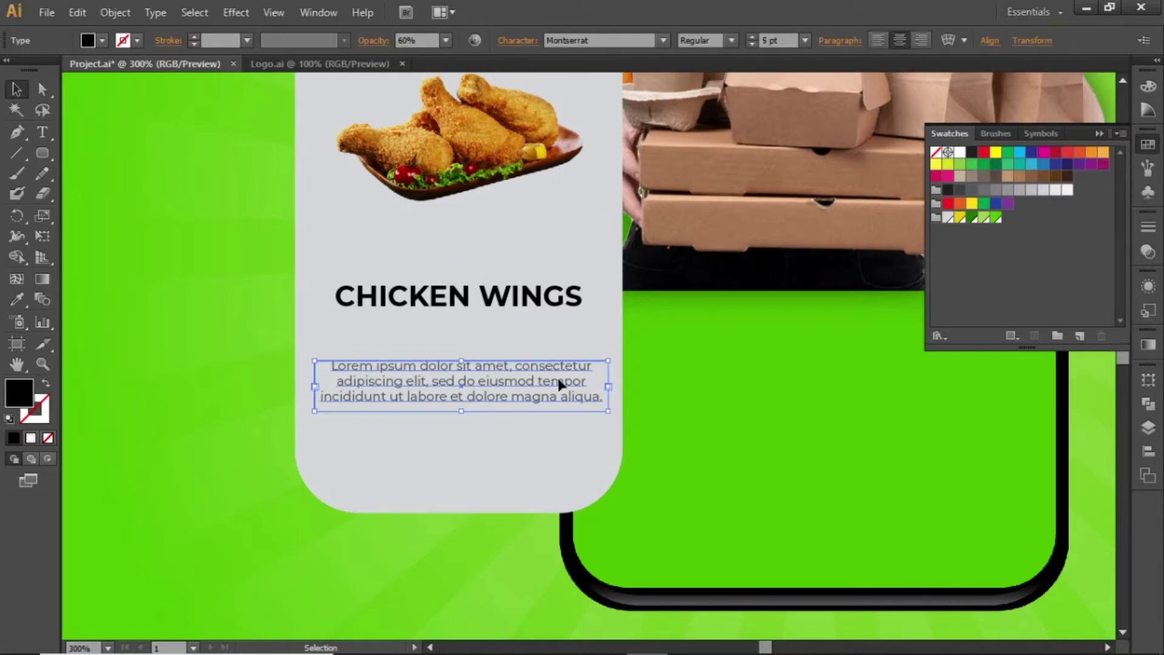
shift+click(537, 452)
shift+click(511, 79)
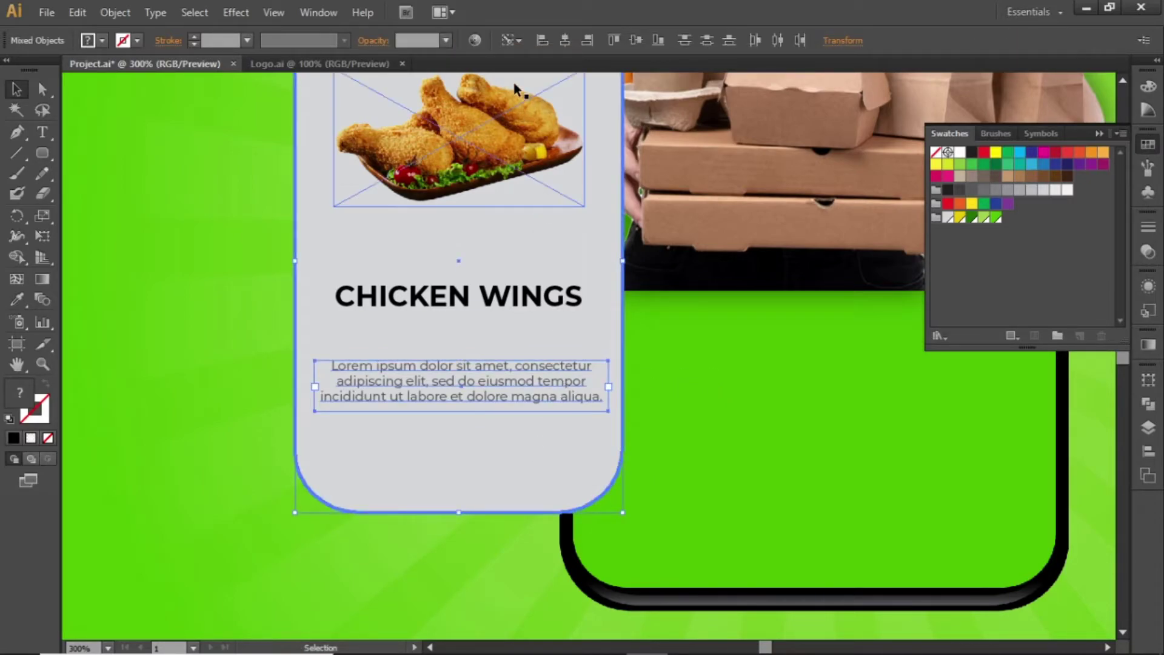
click(568, 39)
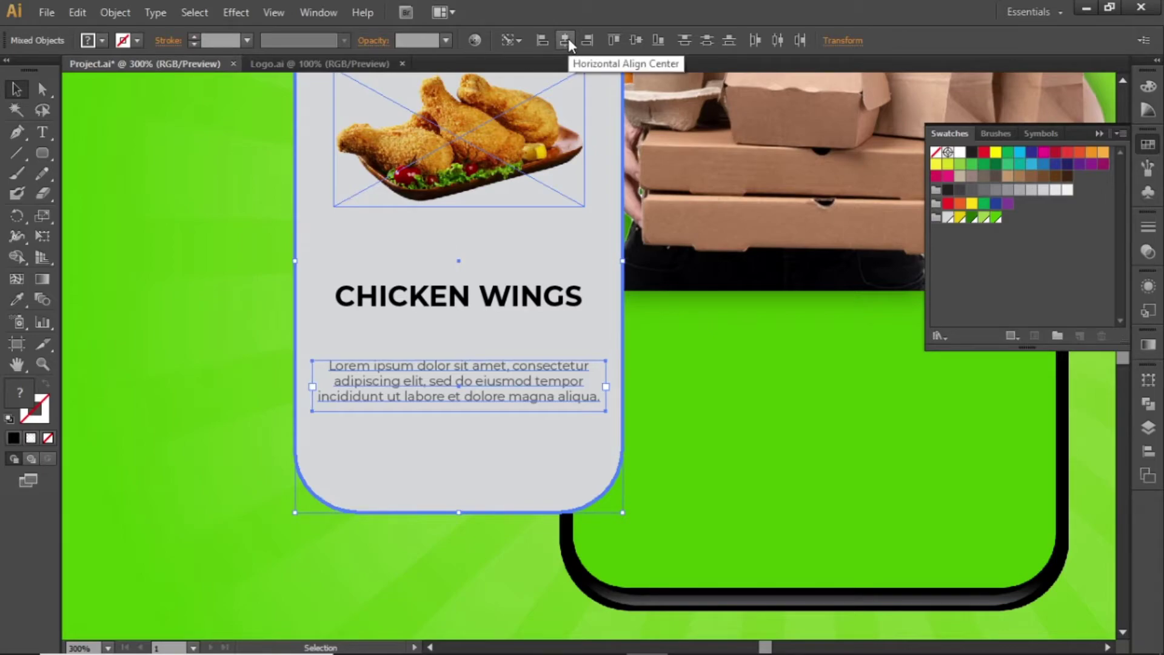
click(232, 297)
Duplicate the complete chicken wings card horizontally to the opposite side of the phone mockup
key(ctrl+minus)
key(ctrl+minus)
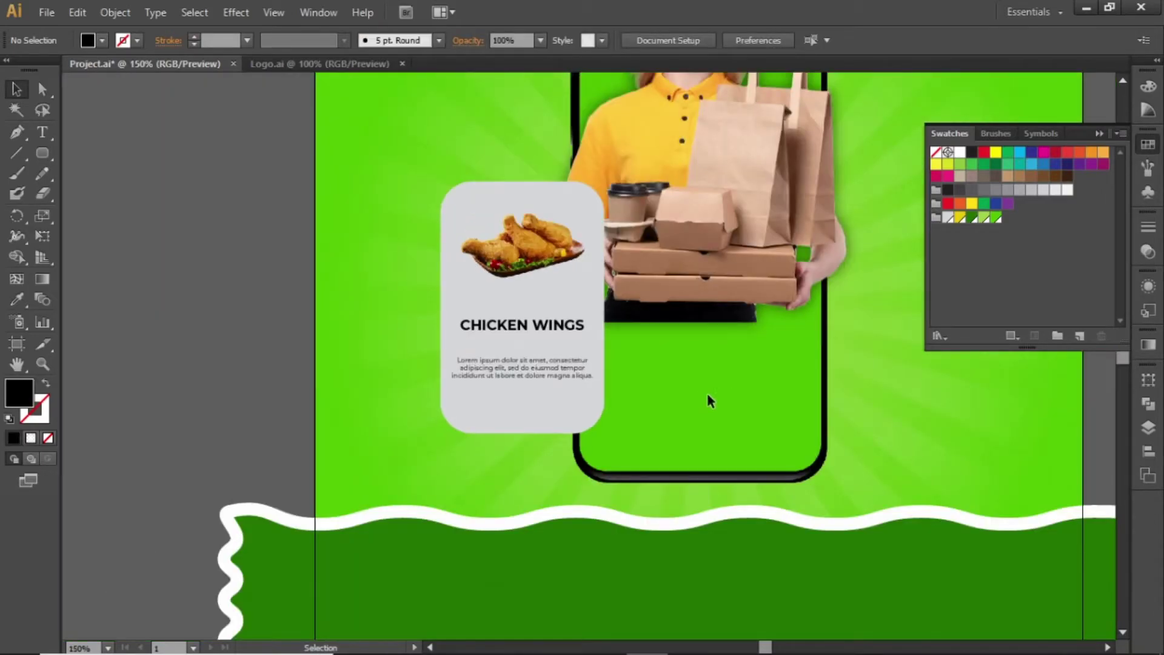
drag(720, 335, 549, 428)
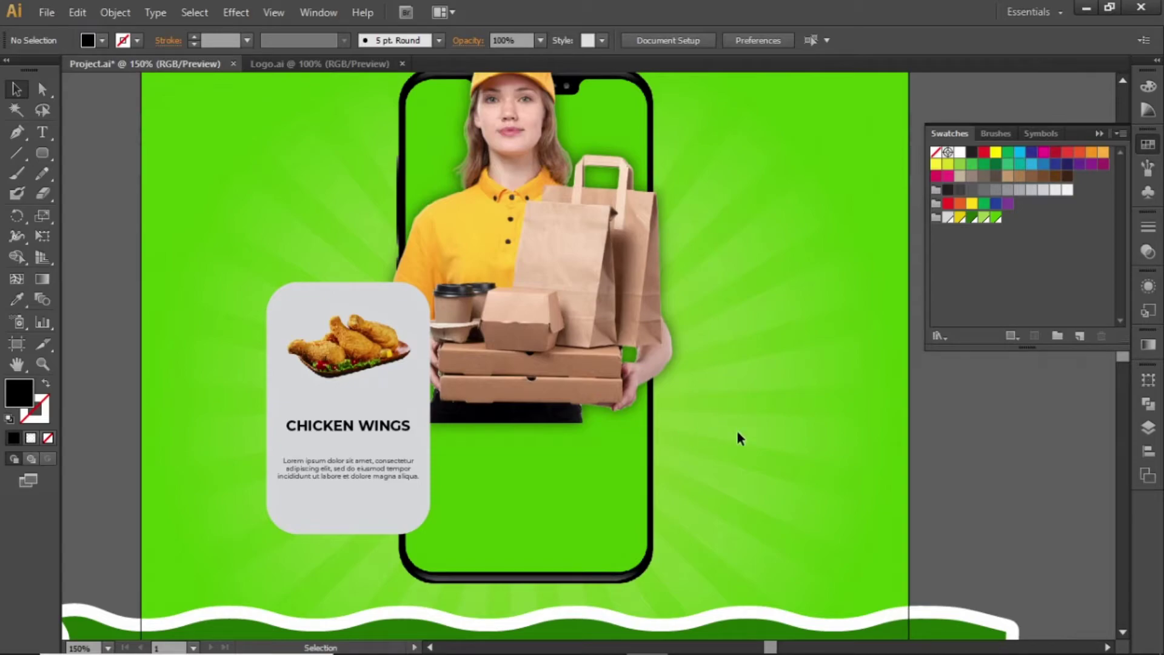
drag(438, 276, 280, 533)
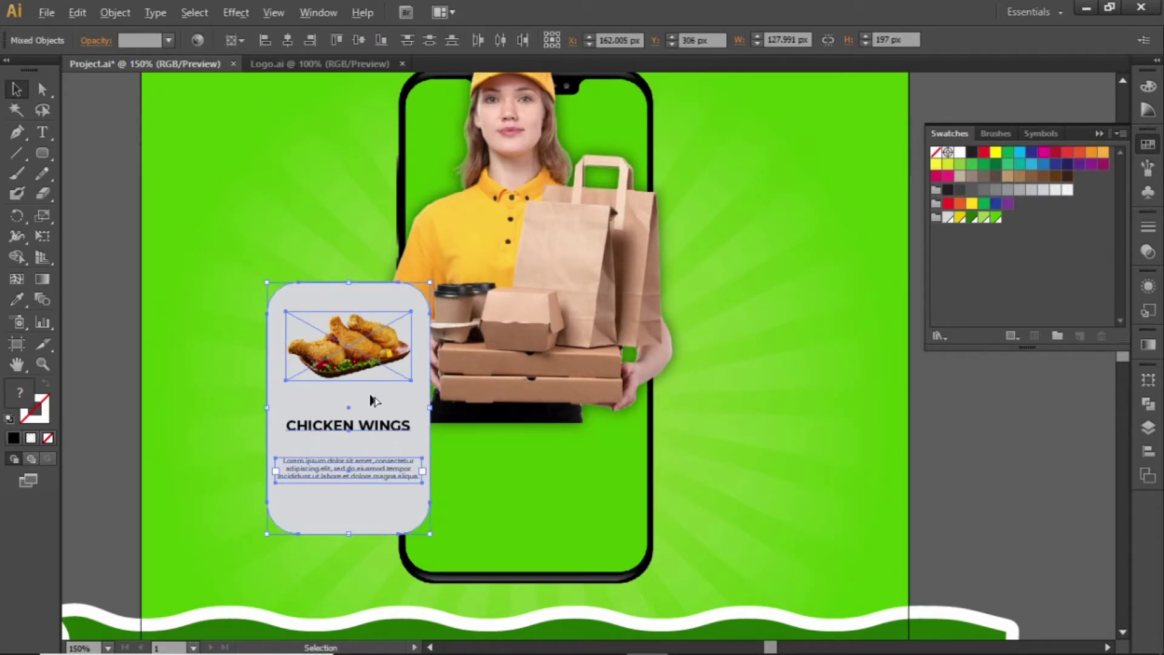
drag(371, 401, 722, 400)
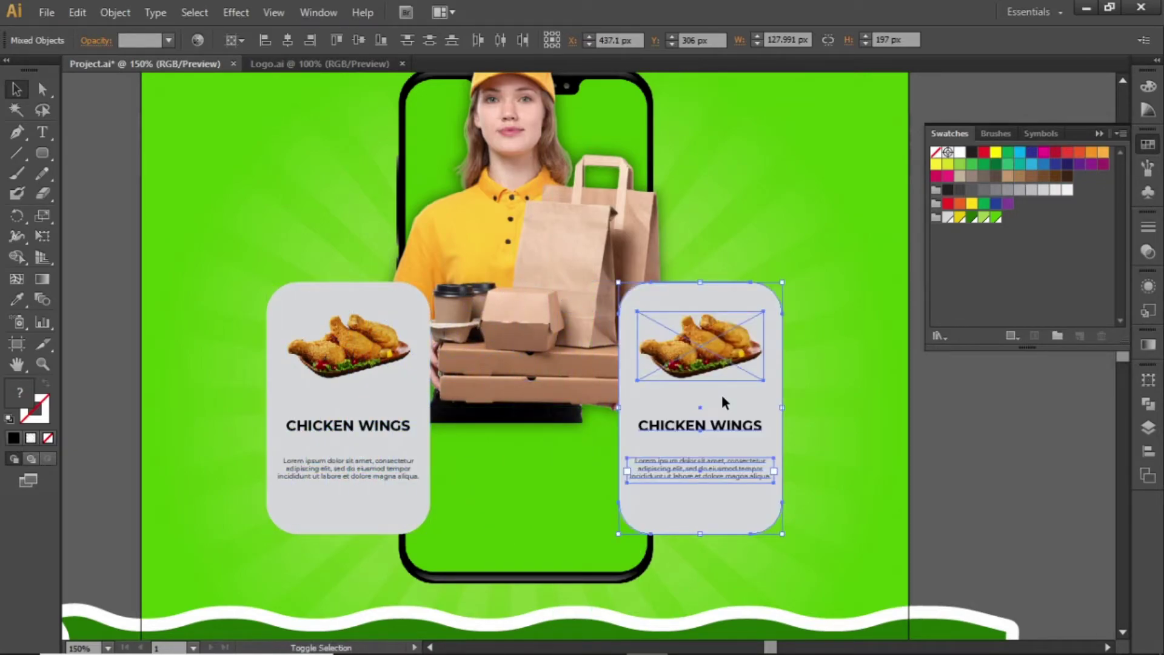
Replace the title on the duplicated card with BURGER
drag(808, 373, 682, 358)
click(685, 339)
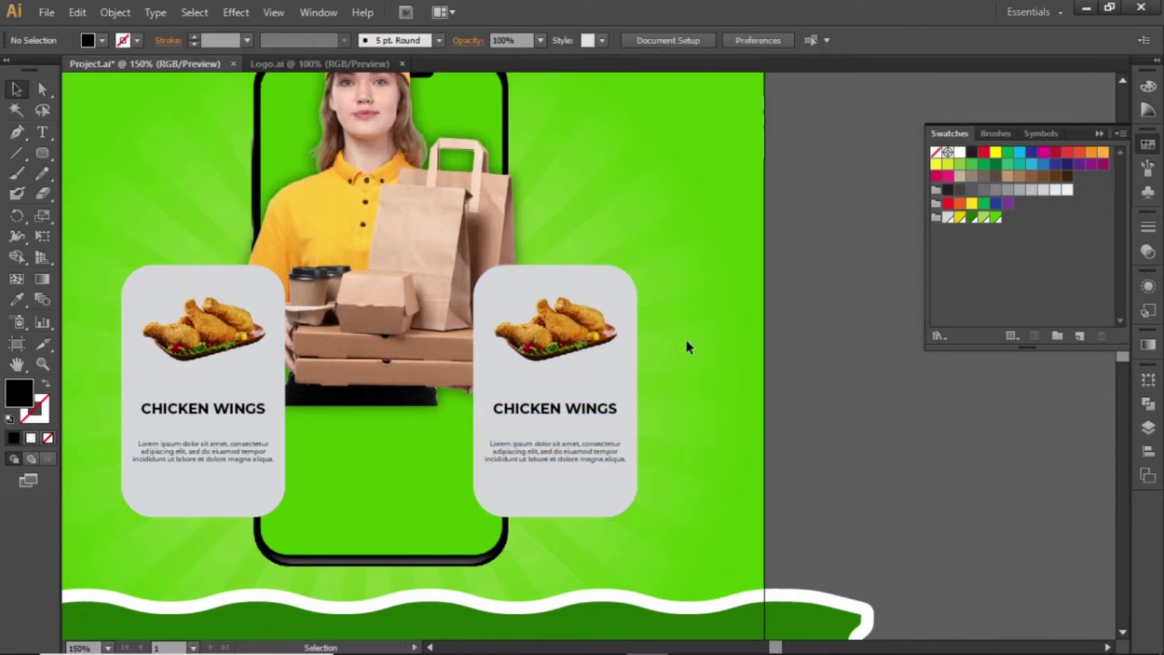
key(ctrl+plus)
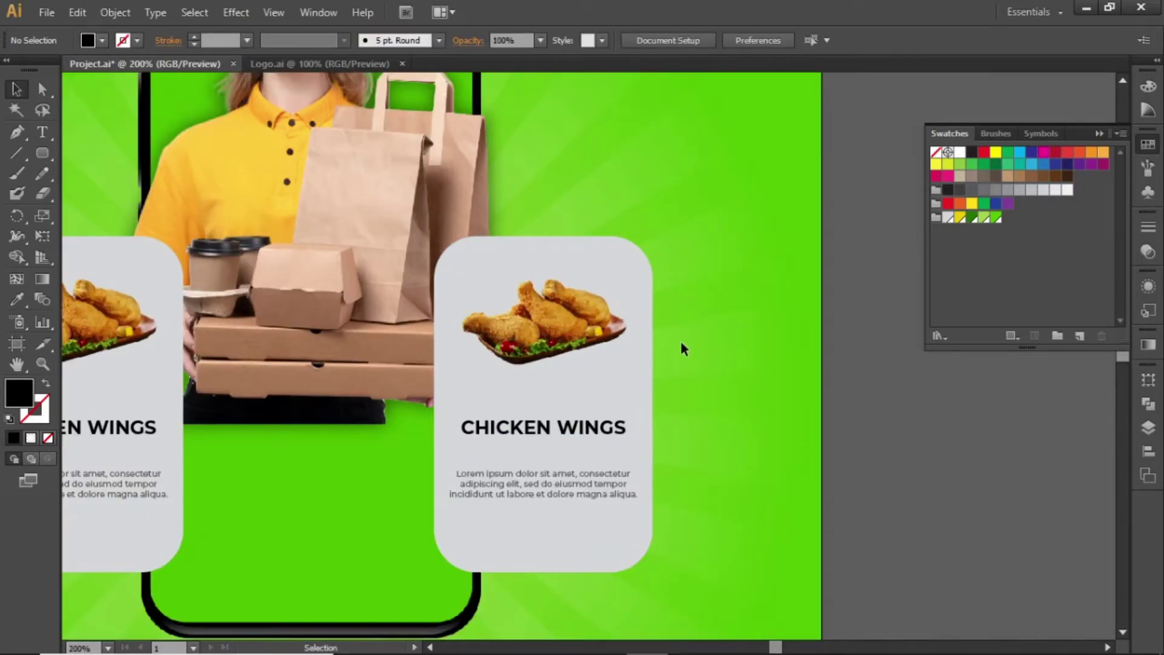
double_click(576, 432)
key(ctrl+a)
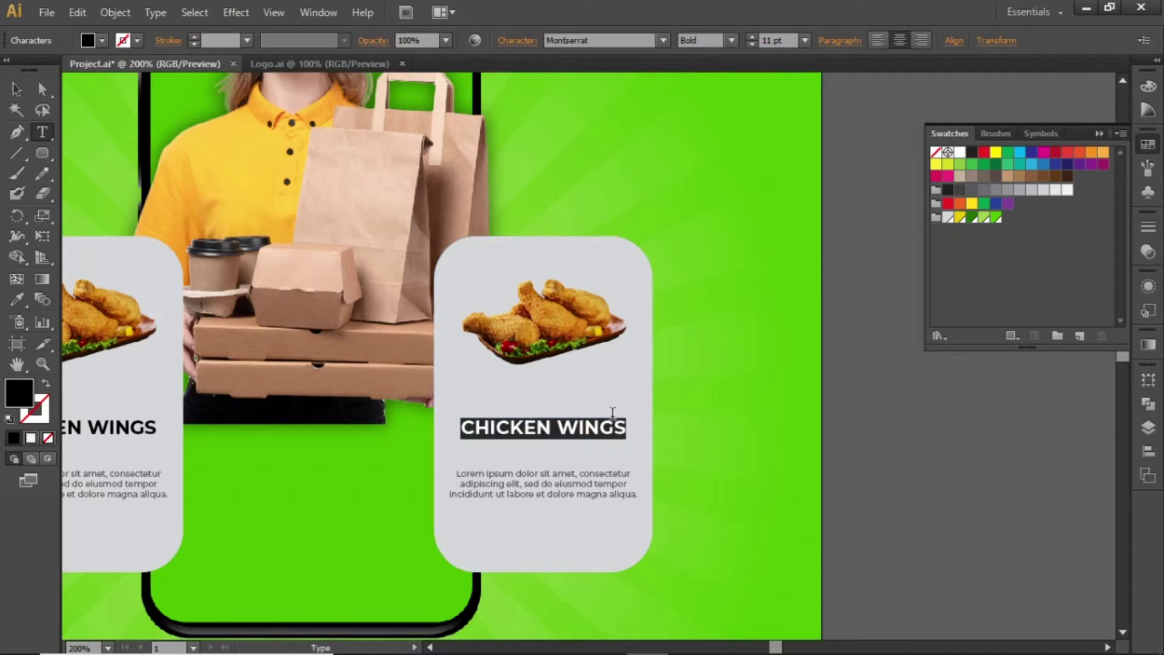
text(BURGER)
key(Escape)
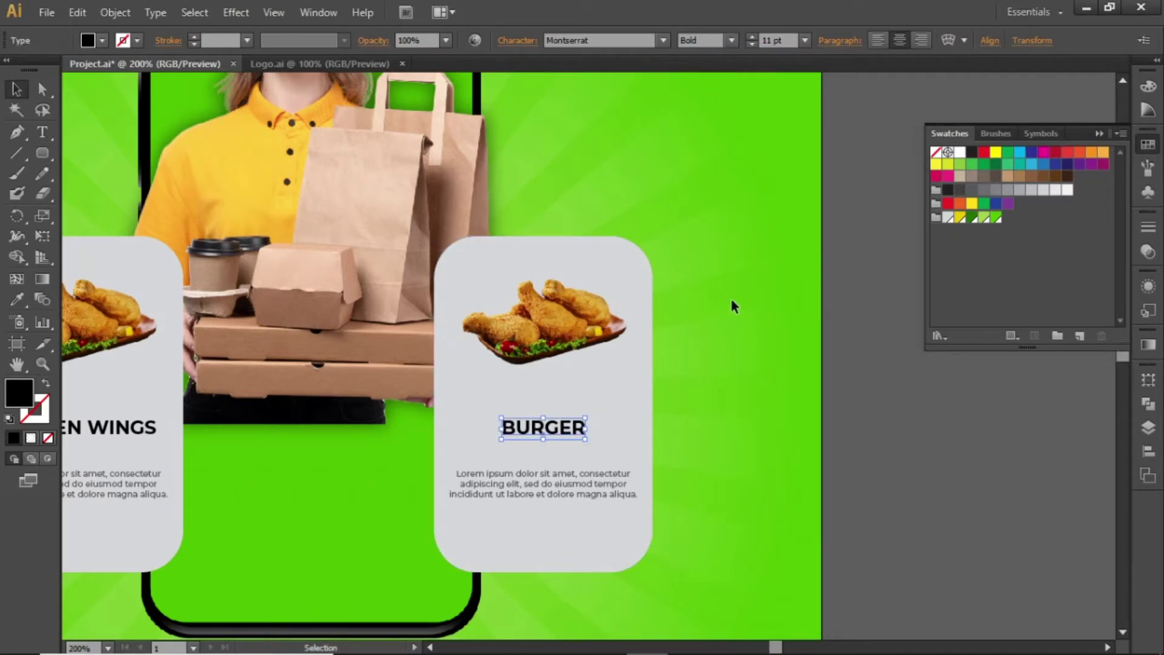
click(731, 304)
Replace the wings picture on the BURGER card with the Burger image from the Video Project folder in File Explorer, scaled down proportionally over the card
click(542, 321)
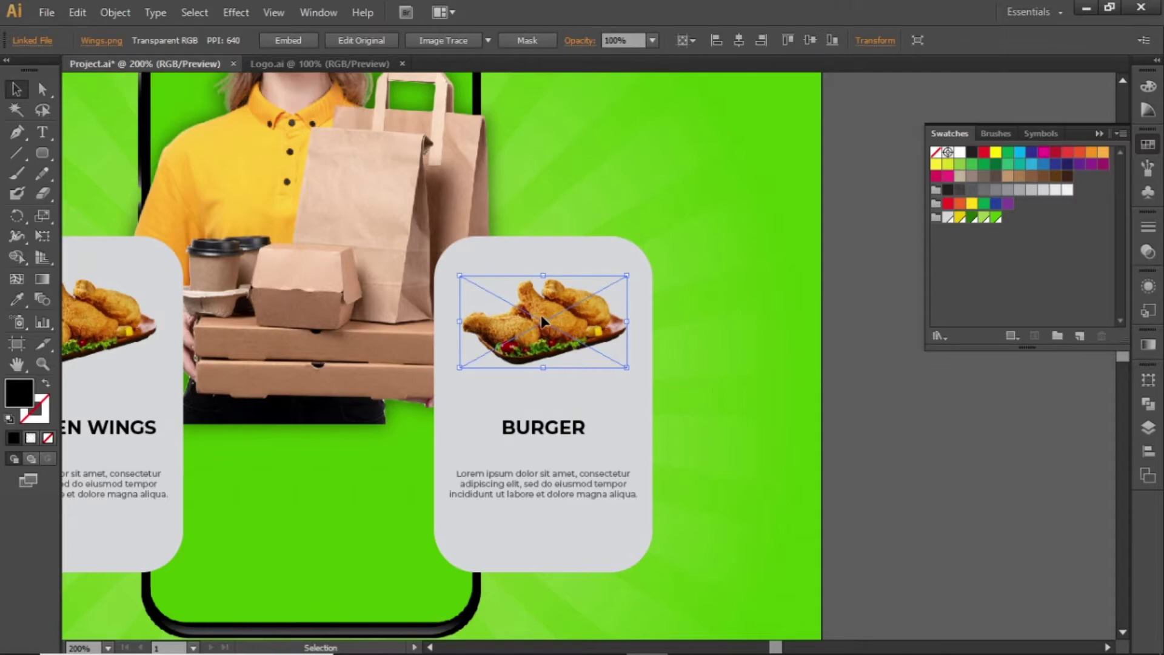
key(Delete)
click(480, 638)
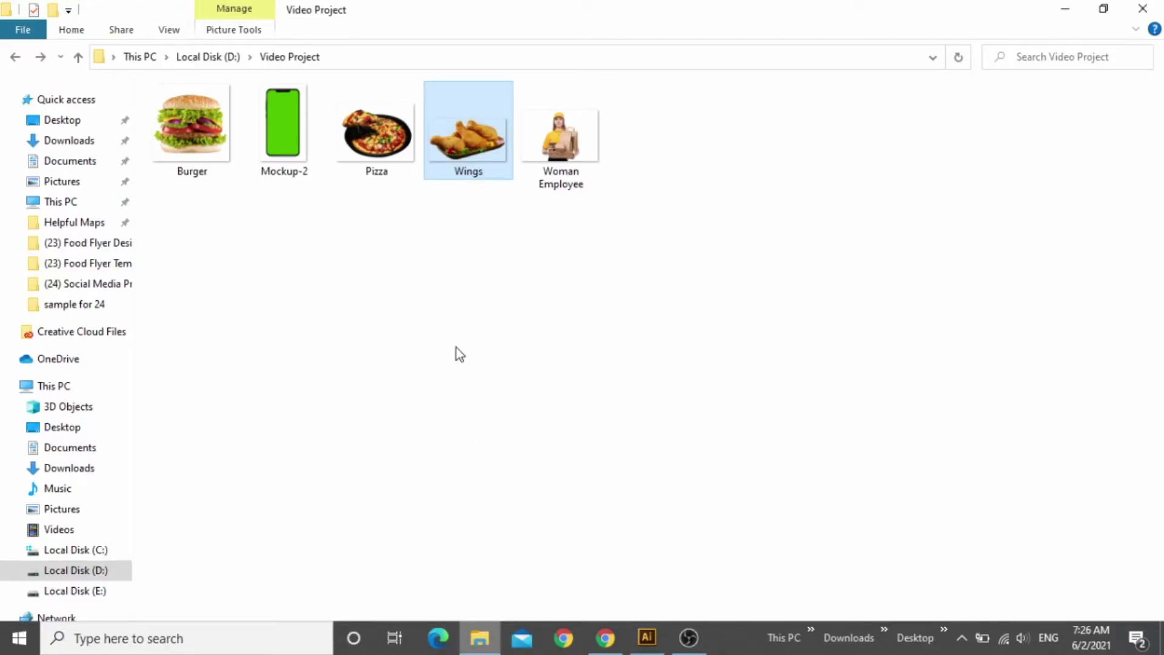
drag(188, 133, 562, 363)
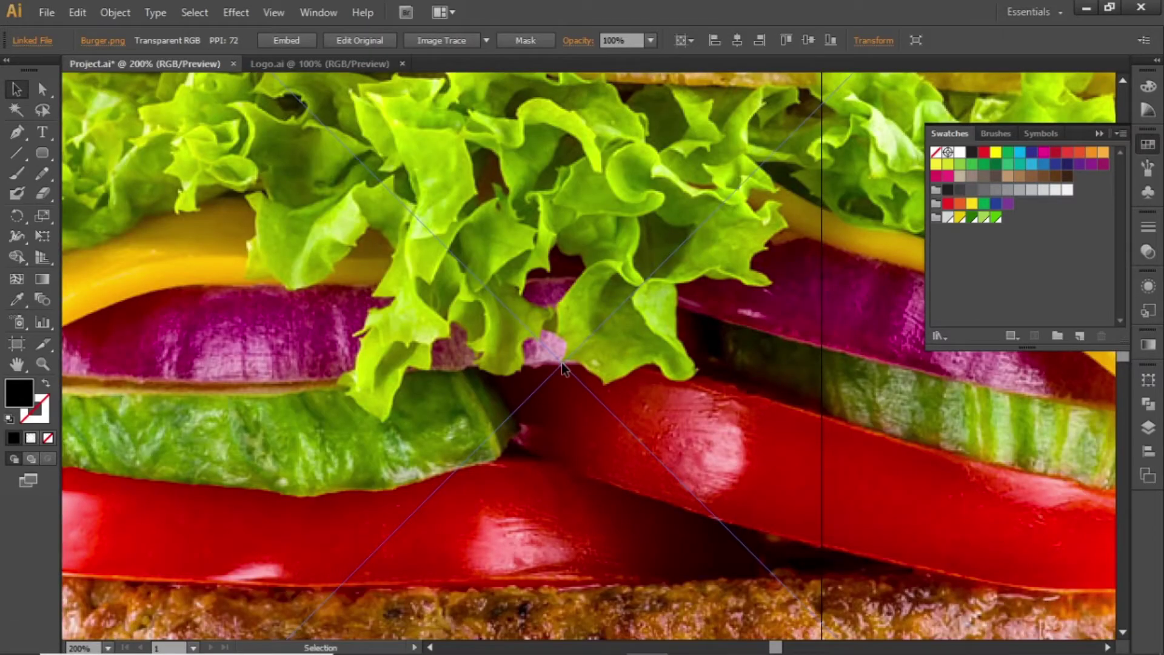
key(ctrl+0)
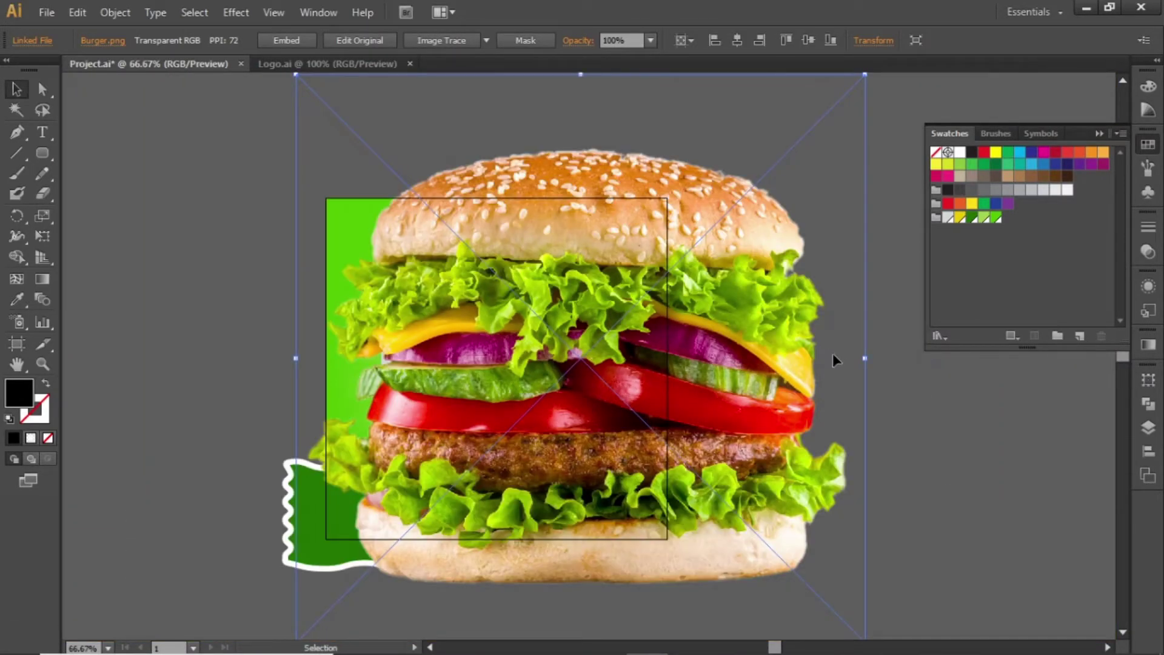
drag(864, 358, 646, 467)
key(z)
key(v)
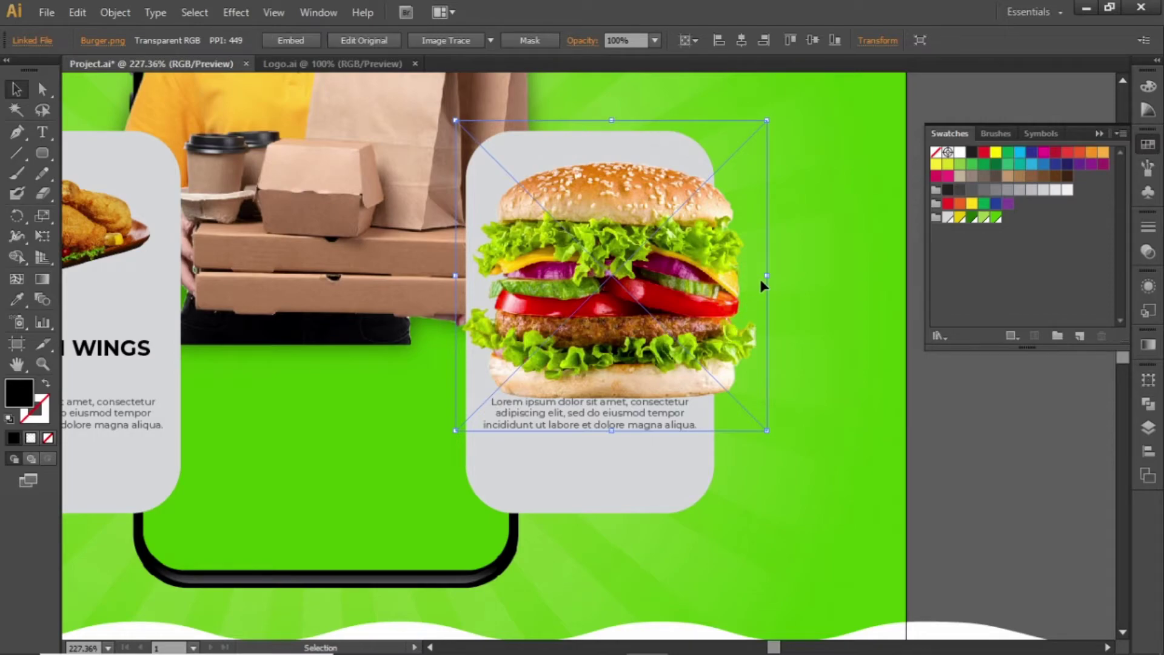
Shrink the burger image proportionally to fit inside the BURGER card and center it horizontally on the card
drag(767, 276, 686, 276)
shift+click(624, 172)
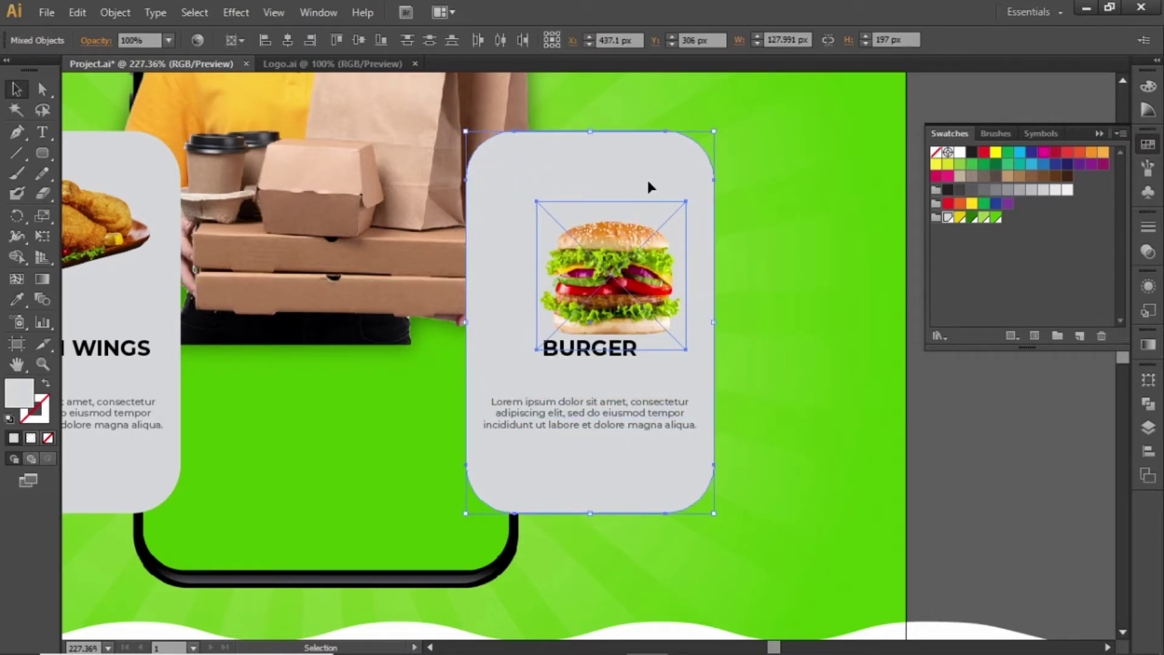
click(288, 40)
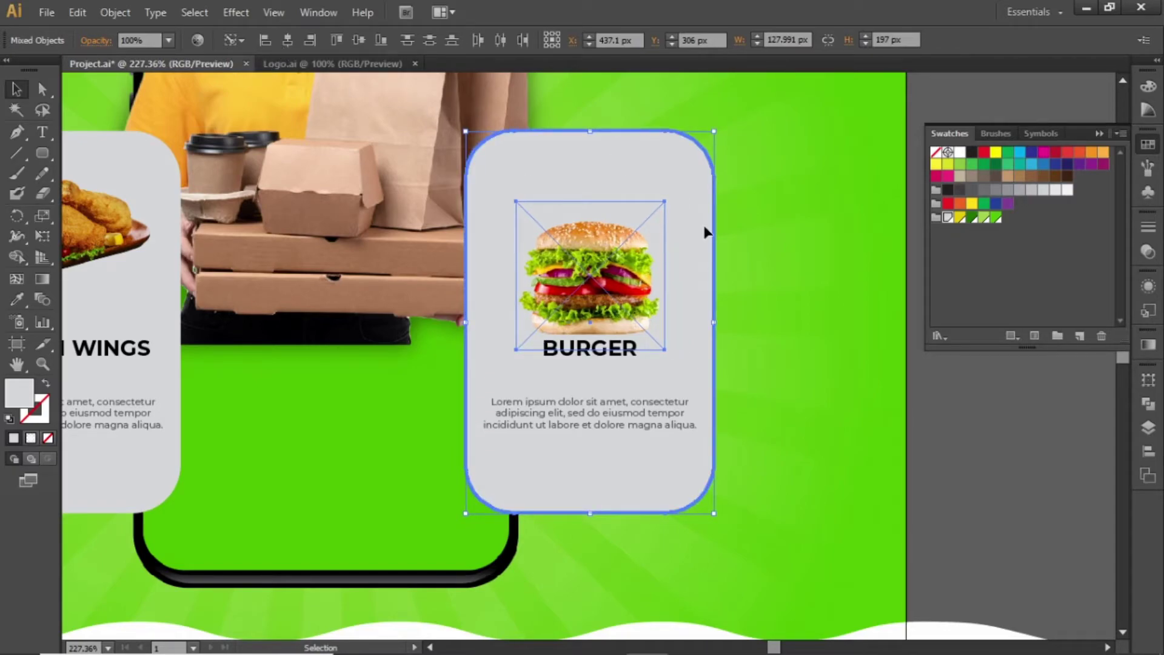
Move the burger image up into the card's upper part, clear of the BURGER title
click(649, 271)
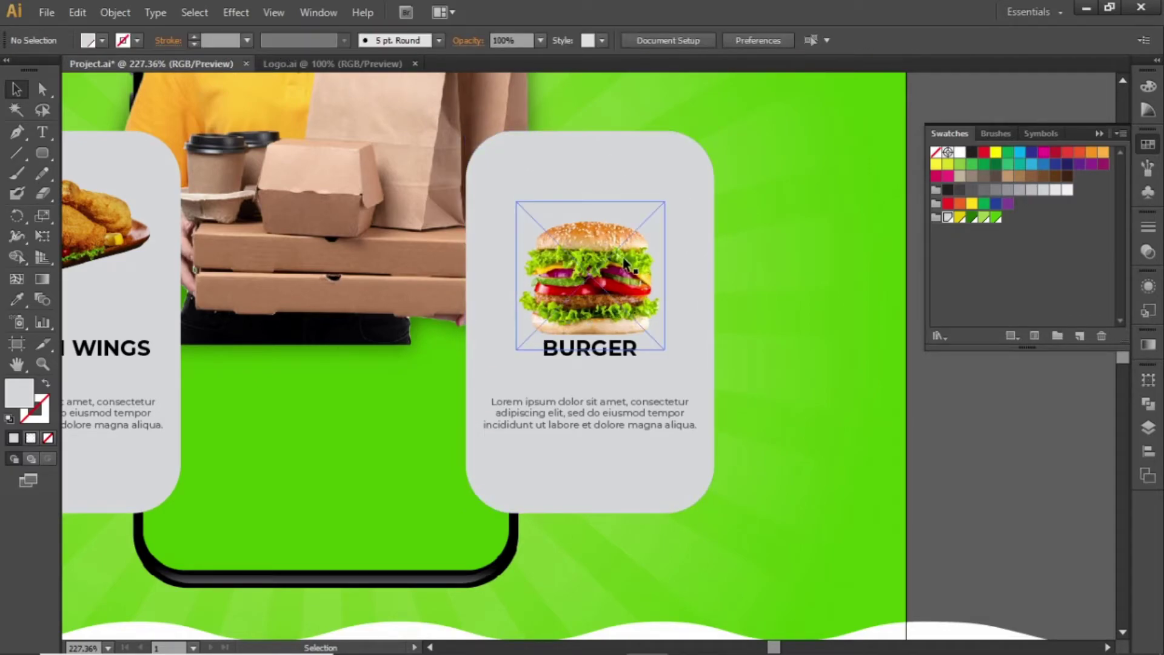
key(shift+Up)
key(shift+Up)
key(shift+Up)
key(shift+Up)
key(Down)
click(743, 281)
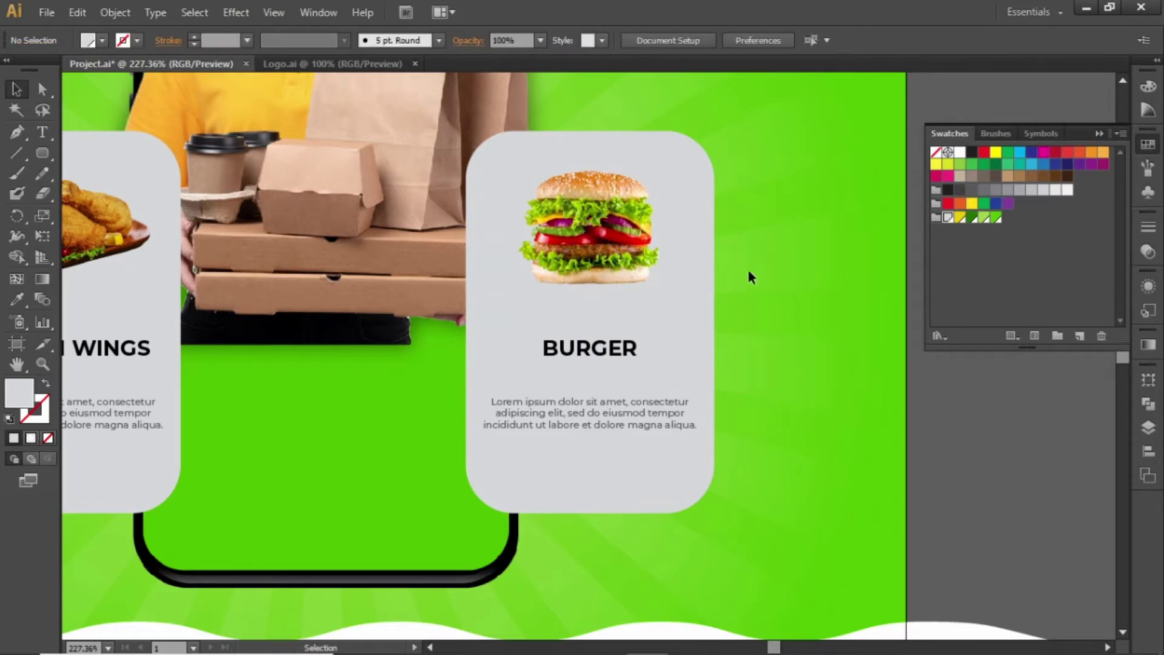
drag(732, 318, 795, 319)
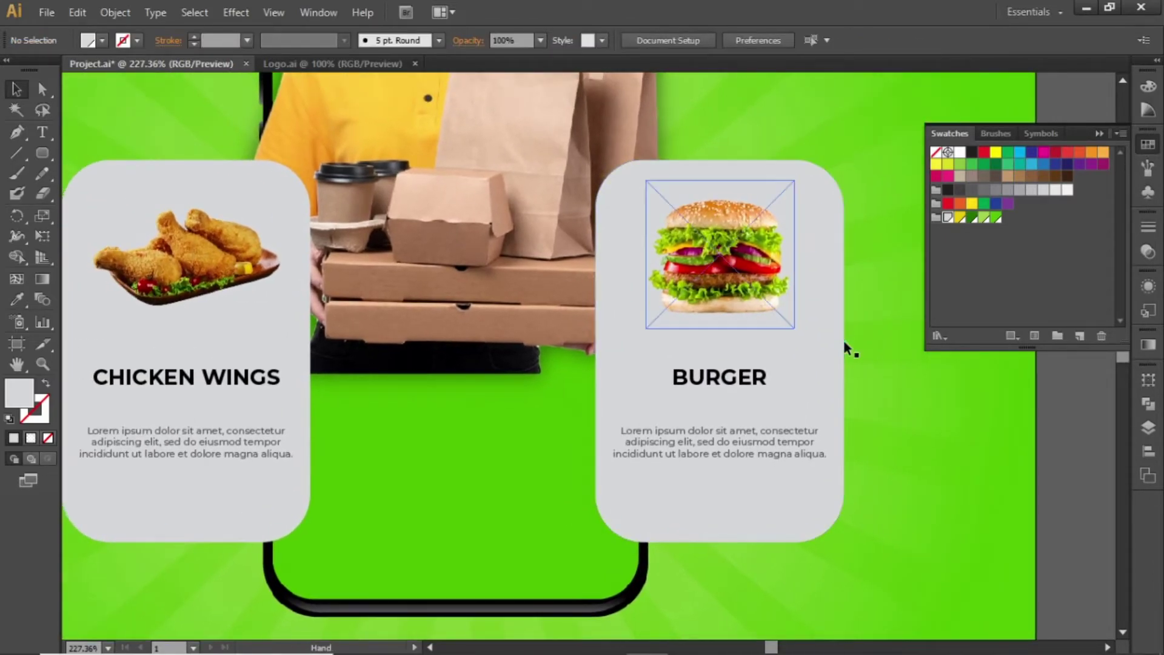
Group the CHICKEN WINGS and BURGER cards with their contents and center the group horizontally on the artboard
click(843, 337)
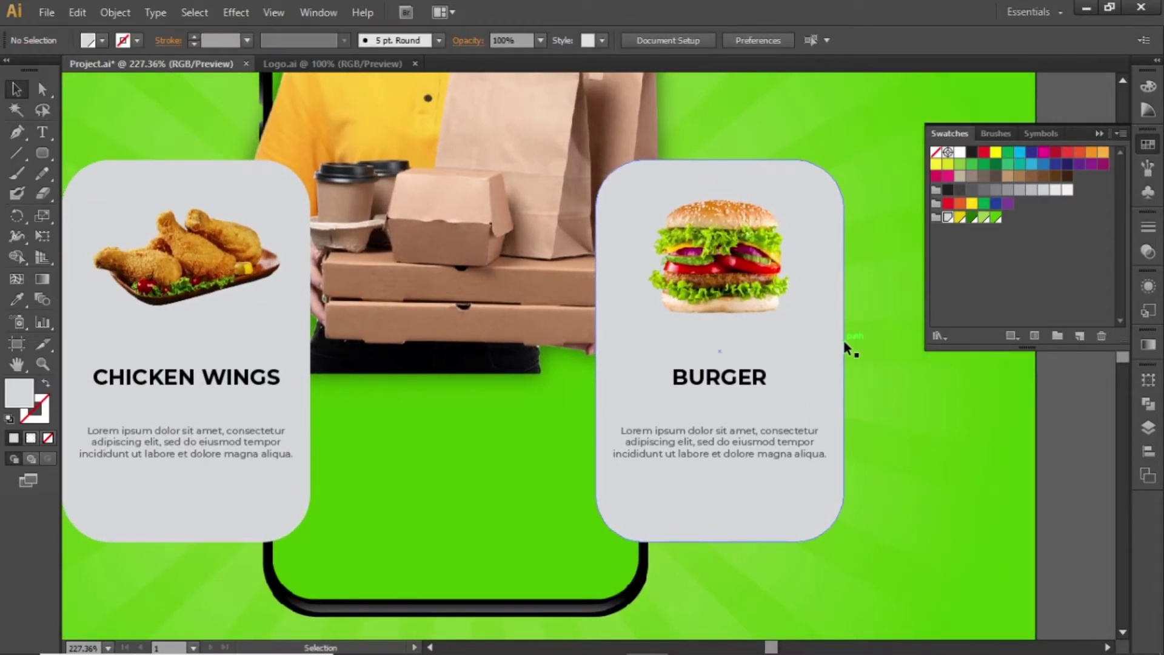
drag(867, 321, 904, 339)
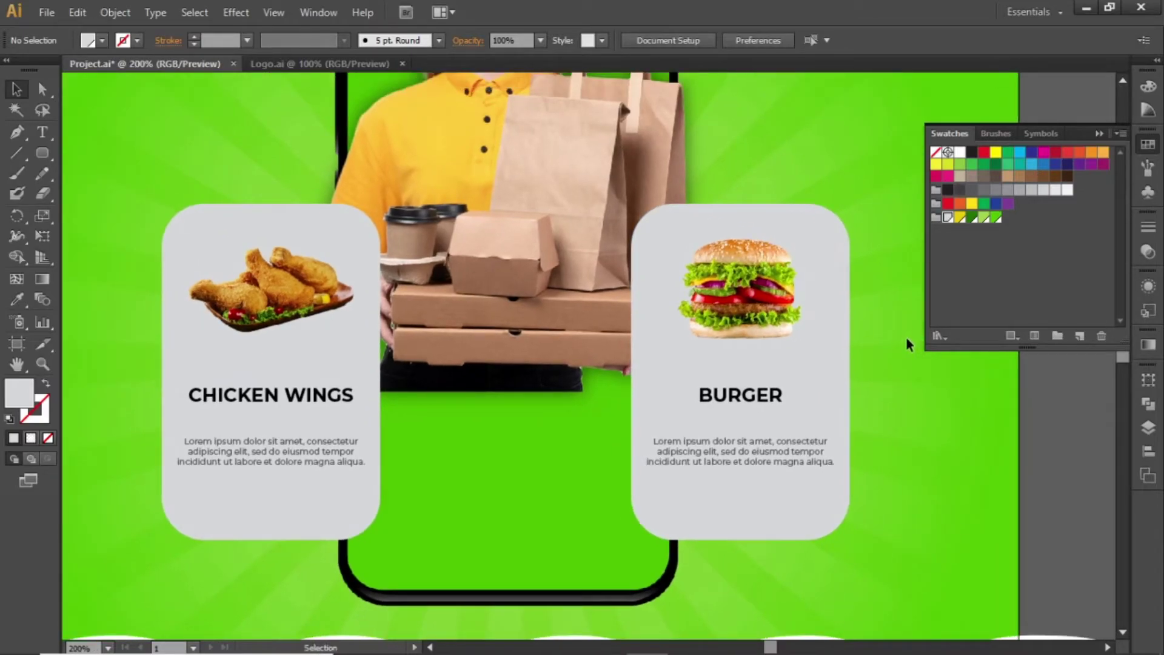
drag(868, 210, 146, 487)
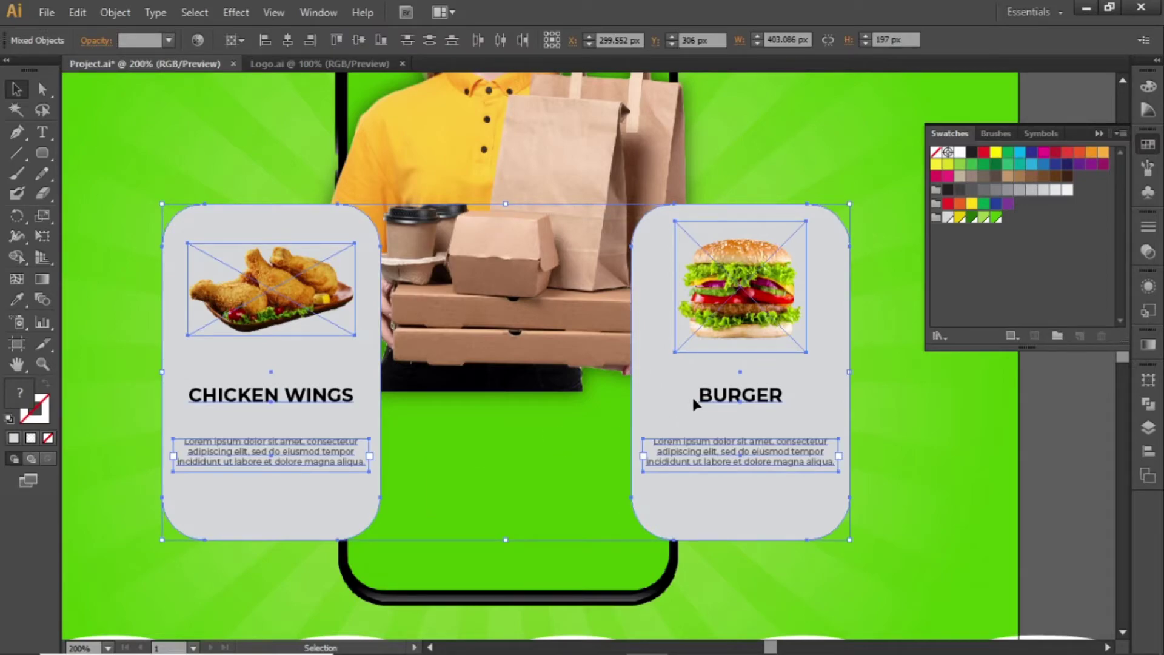
key(ctrl+g)
click(1147, 451)
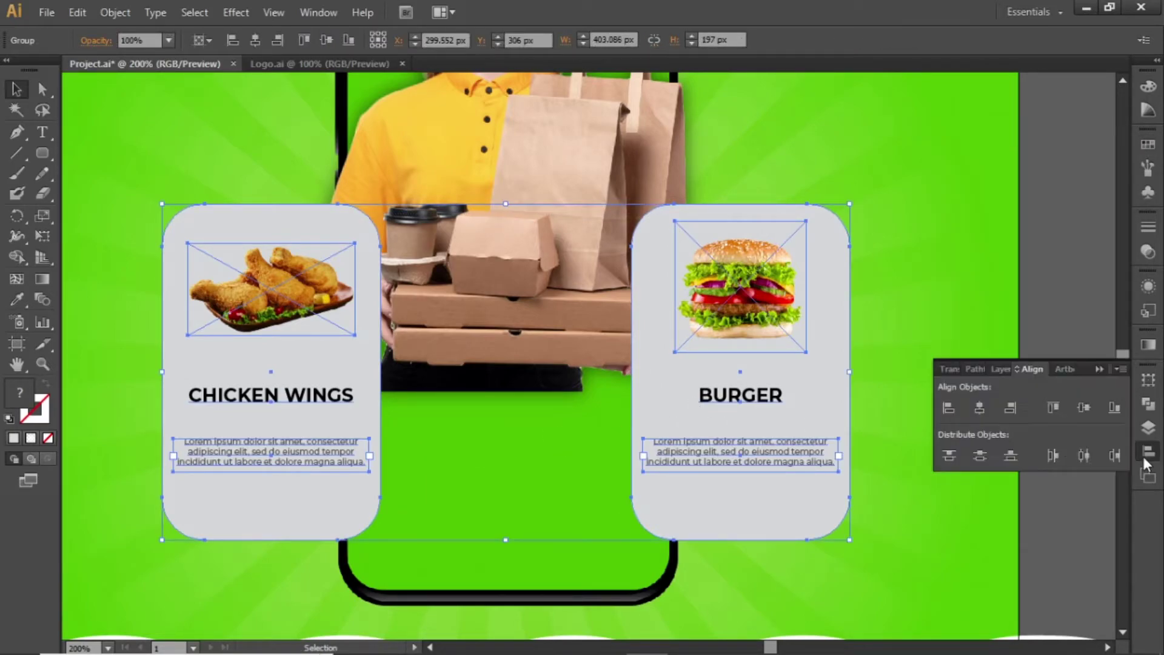
click(980, 409)
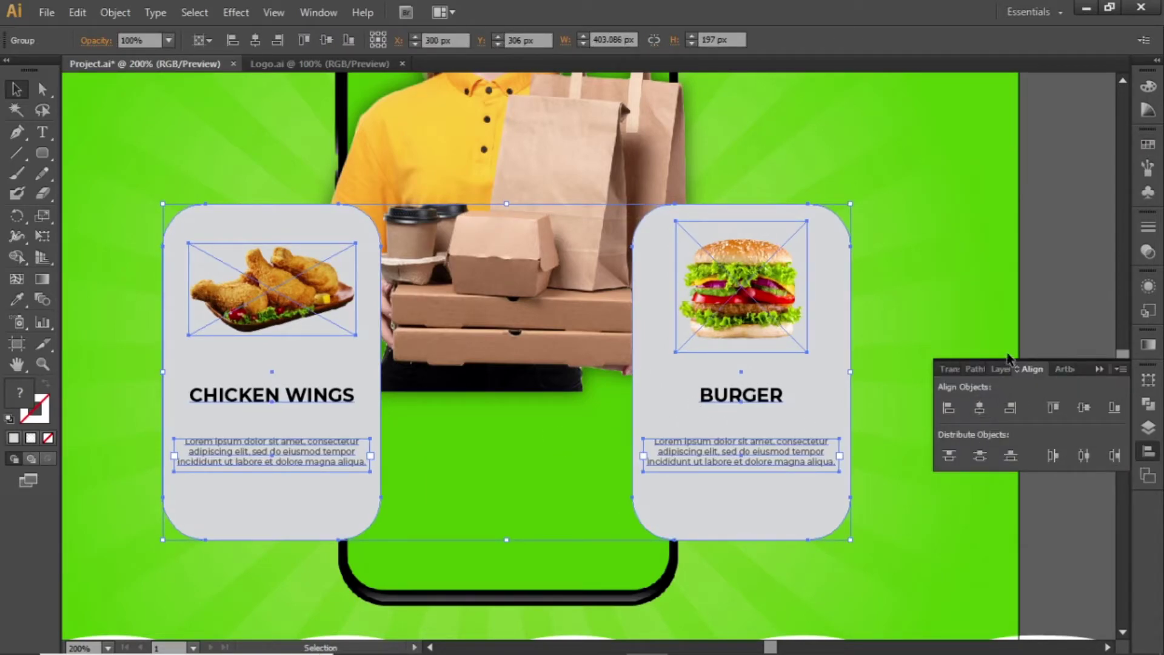
click(934, 308)
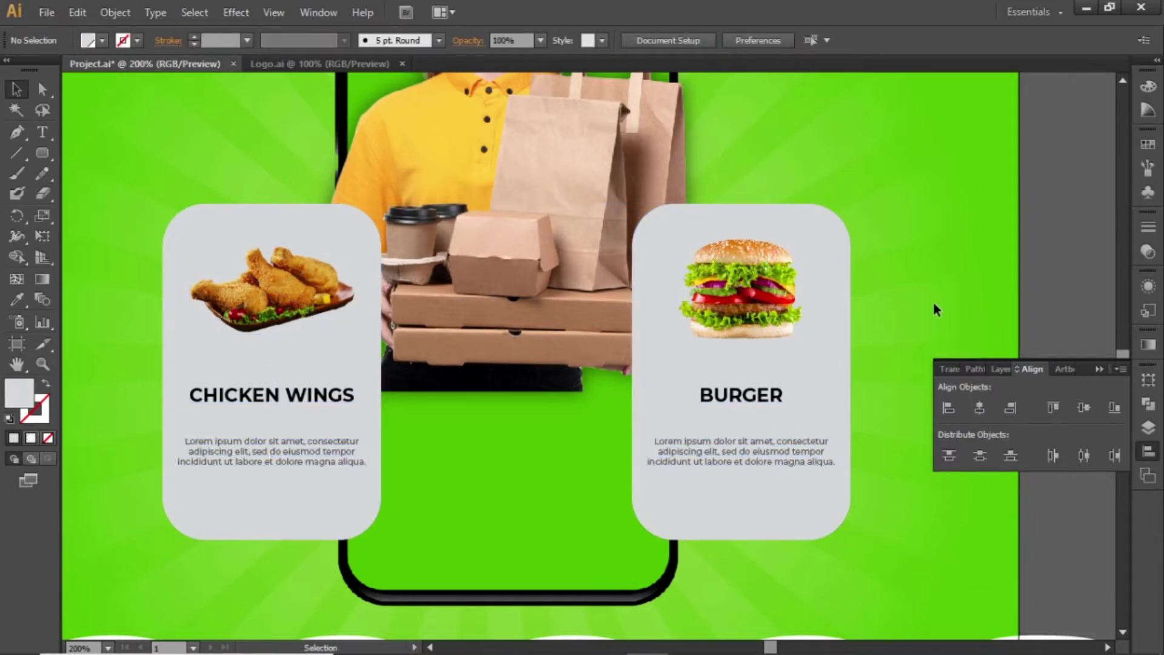
Place a horizontally centered copy of the BURGER card between the two cards and enlarge it proportionally to about 171 × 263 px
drag(880, 207, 649, 556)
drag(697, 374, 449, 371)
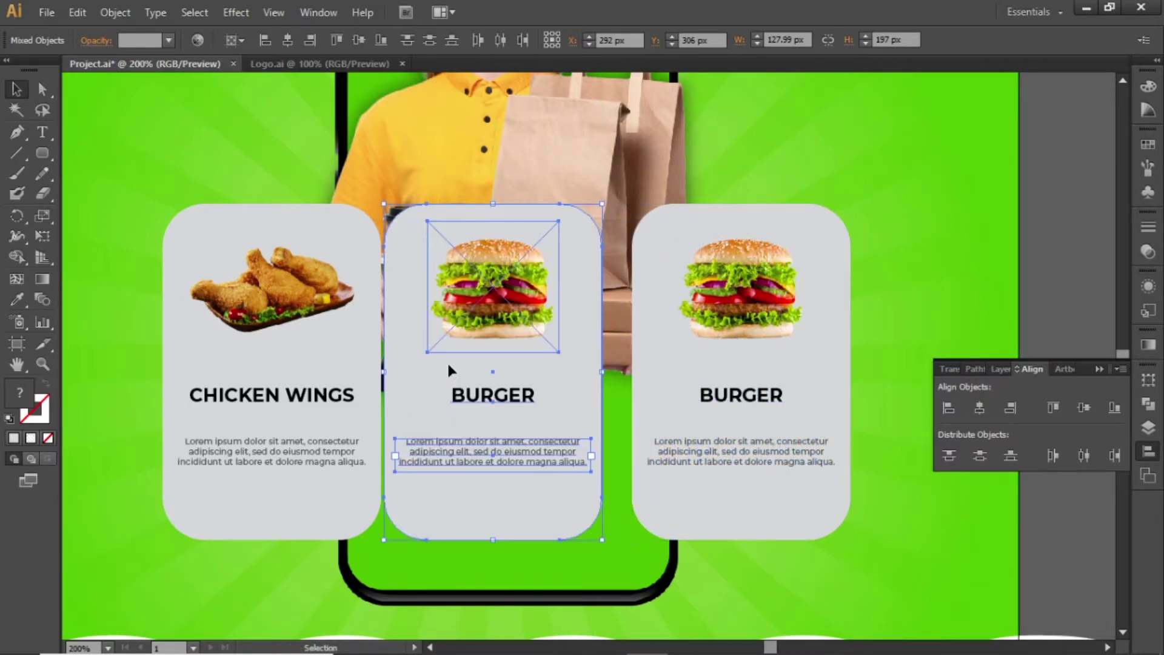
click(972, 417)
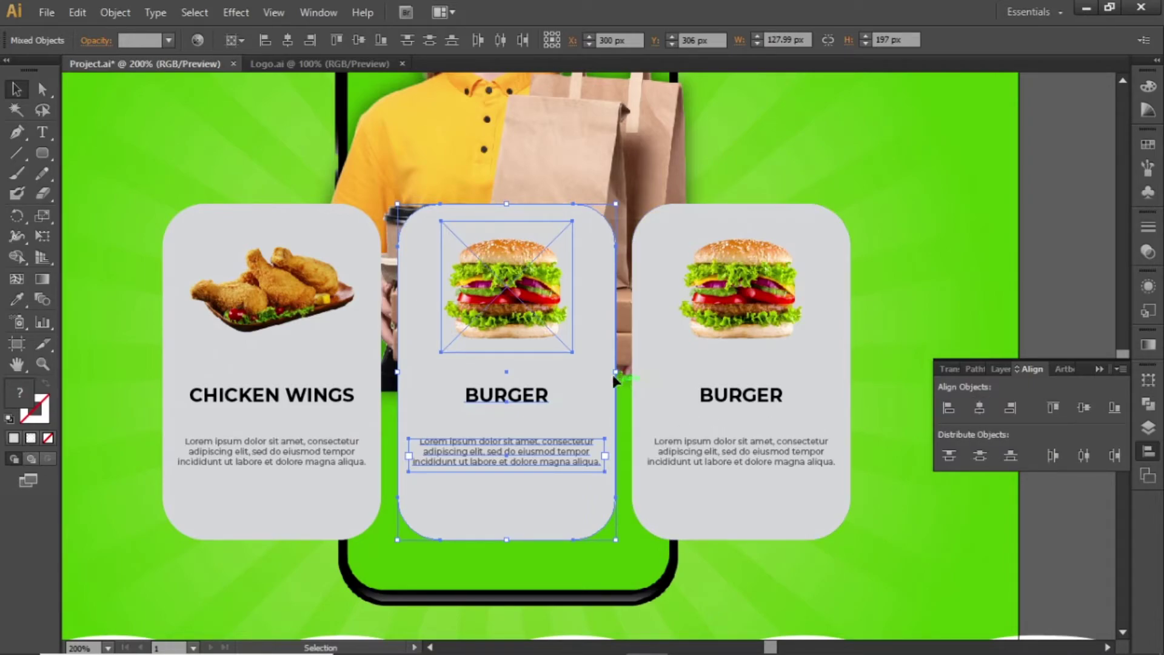
drag(614, 374, 653, 374)
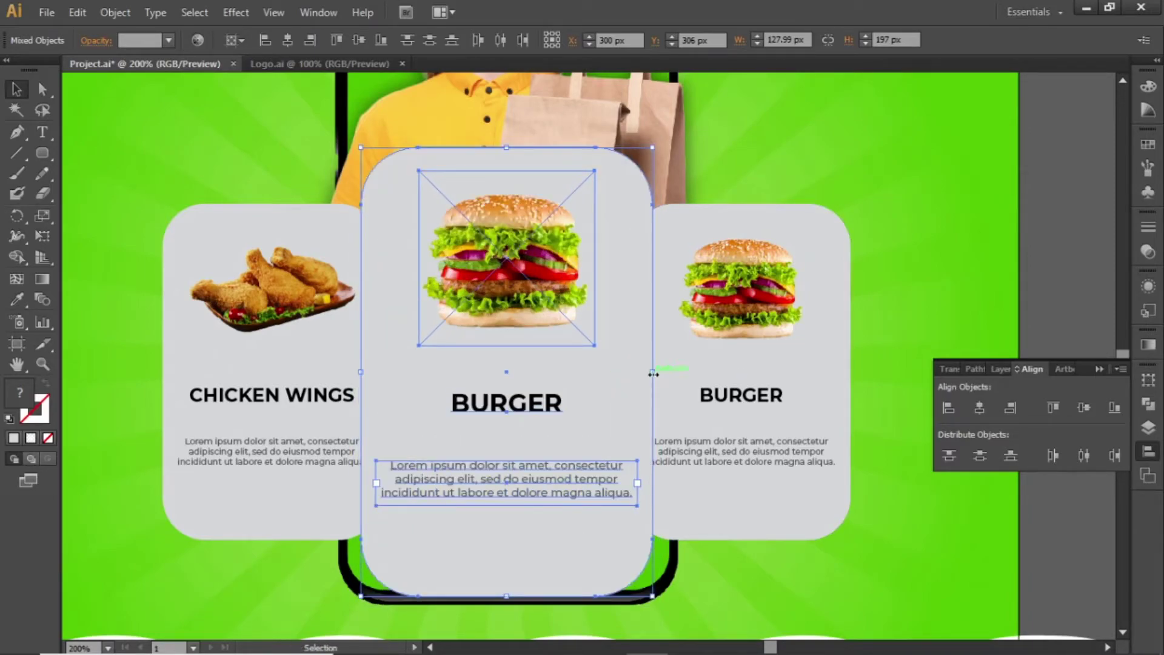
click(898, 314)
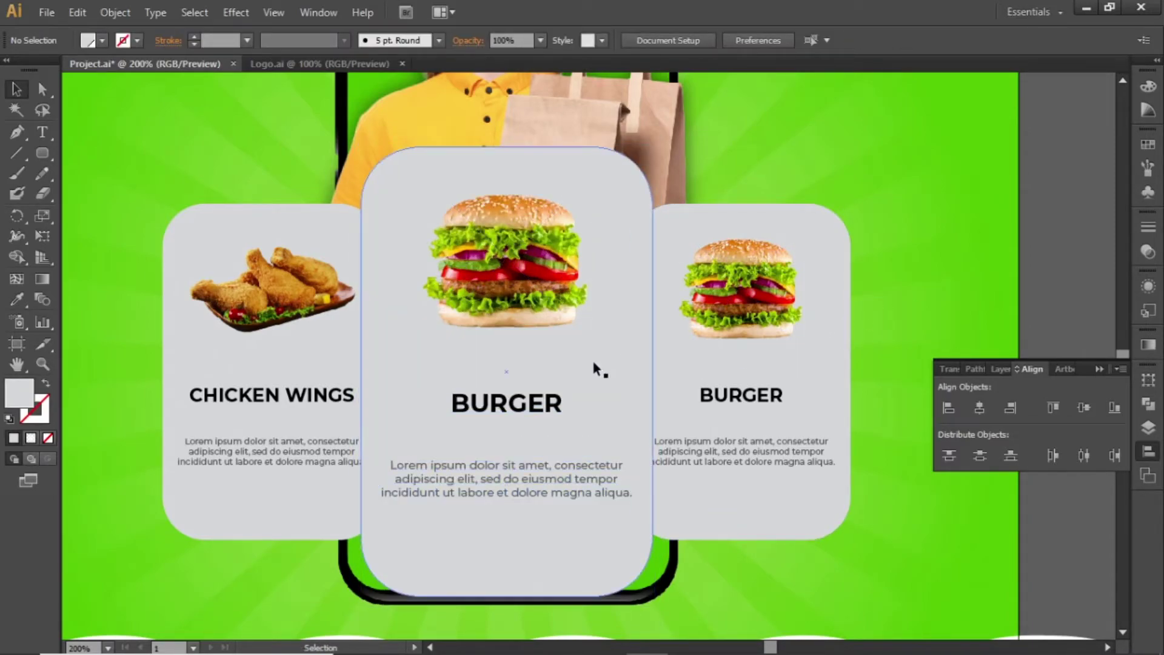
Replace the title on the enlarged middle card with PIZZA
double_click(519, 405)
double_click(518, 402)
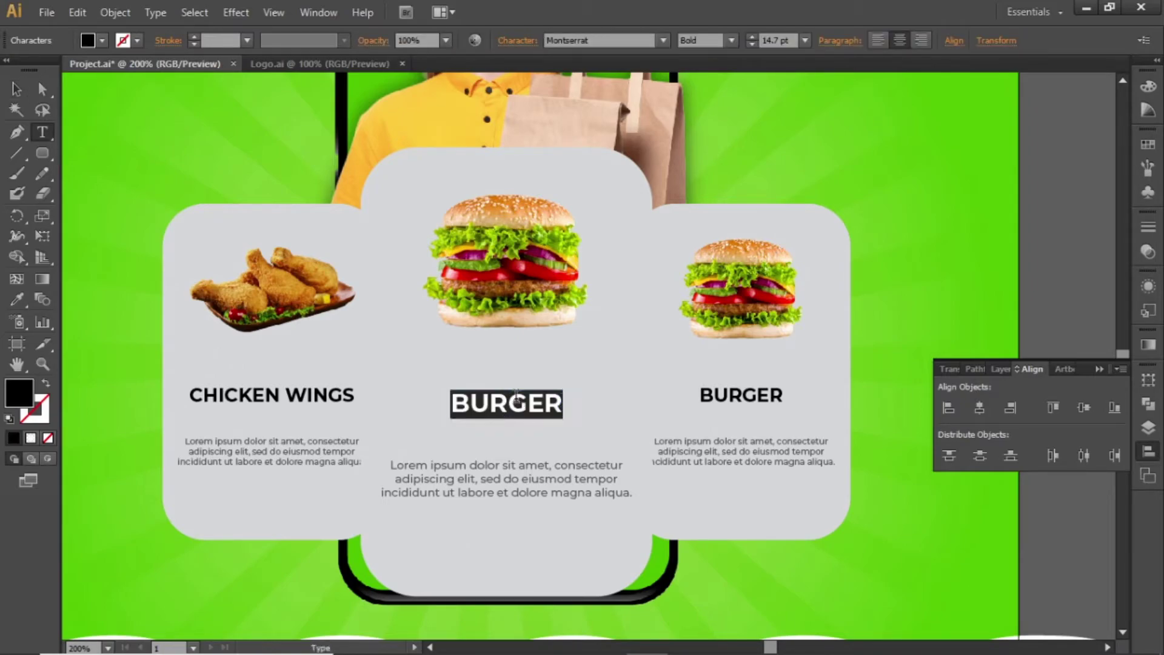
text(PIZZA)
key(Escape)
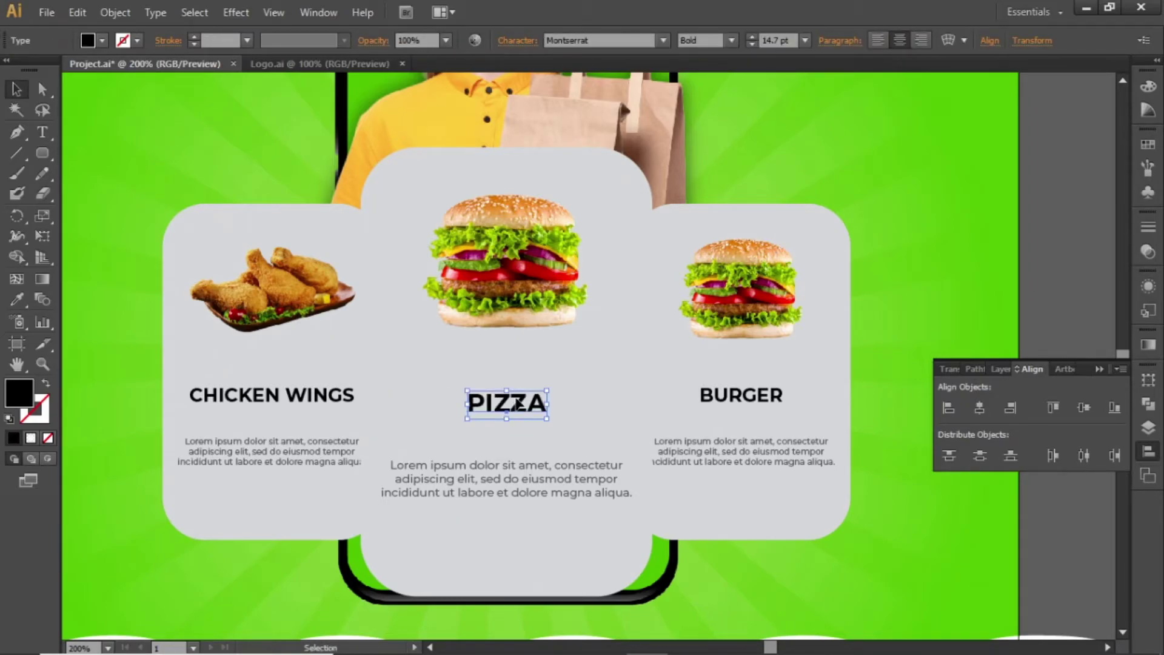
Replace the burger picture on the PIZZA card with the Pizza.png image from File Explorer, scaled down proportionally
click(525, 306)
key(Delete)
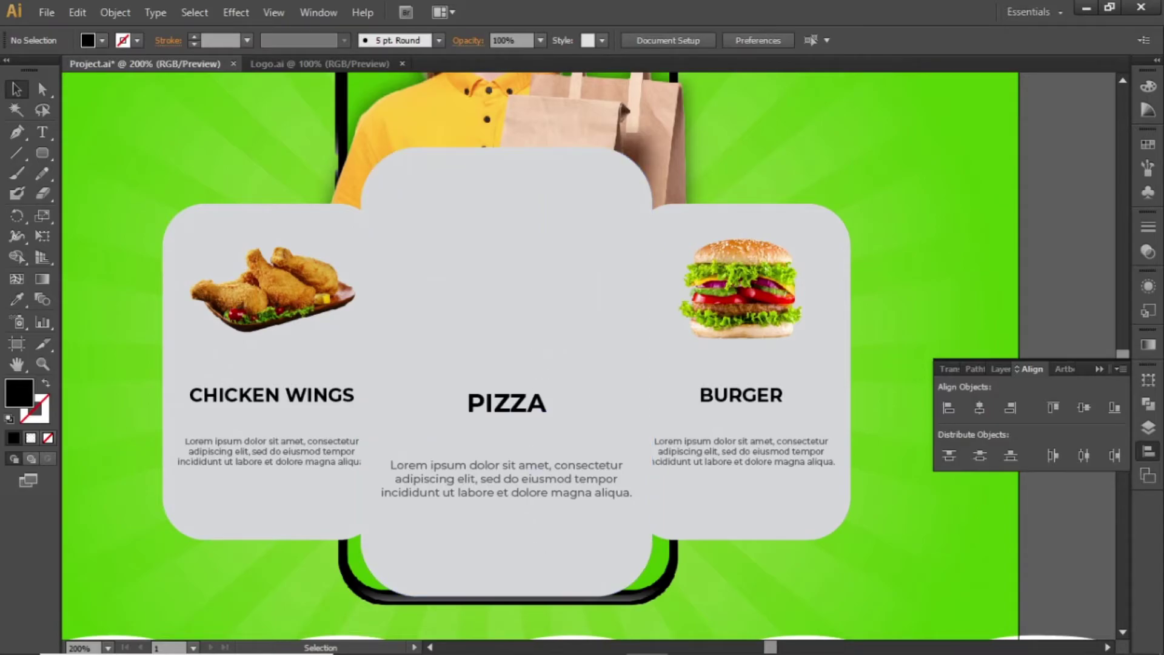
click(480, 638)
drag(376, 127, 635, 424)
key(ctrl+minus)
key(ctrl+minus)
key(ctrl+minus)
key(ctrl+minus)
key(ctrl+minus)
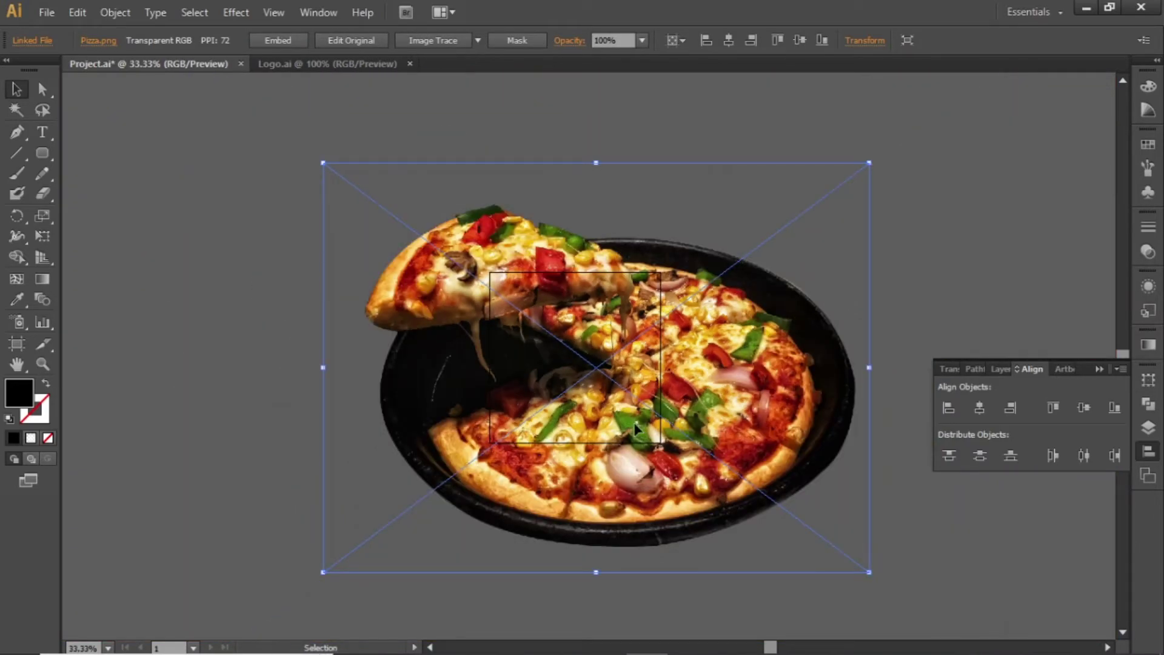
drag(872, 367, 634, 365)
Shrink the pizza image proportionally to fit inside the PIZZA card and center it horizontally on the card
key(ctrl+0)
key(z)
drag(487, 223, 736, 516)
key(v)
drag(699, 397, 580, 290)
drag(791, 290, 690, 291)
shift+click(618, 144)
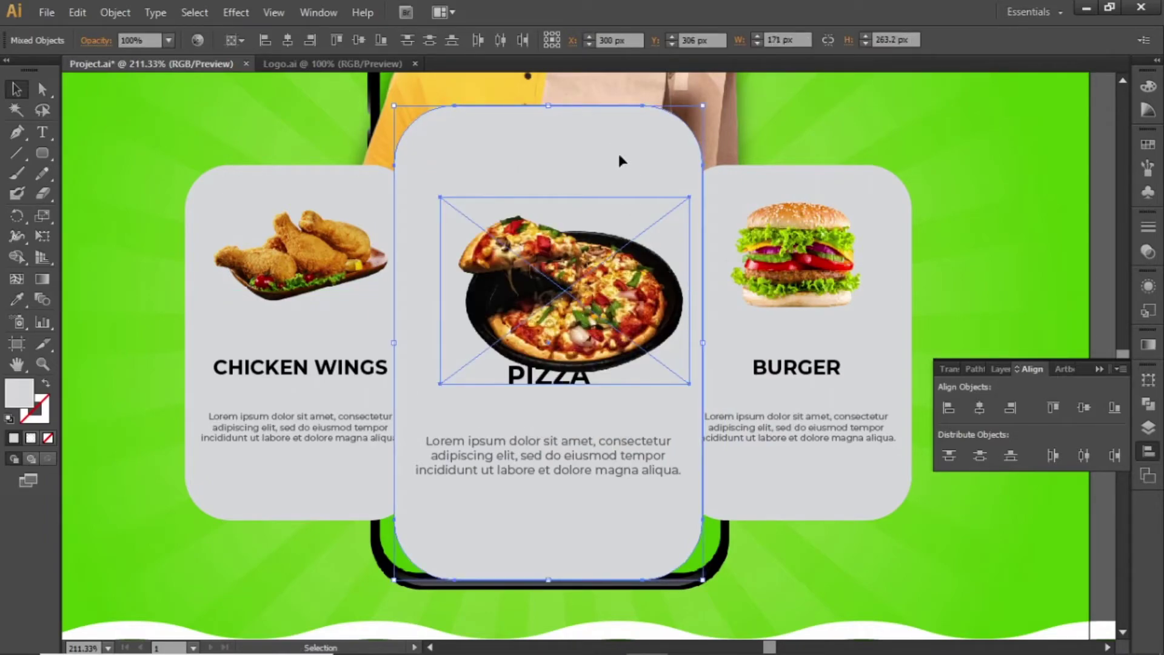
click(296, 45)
click(282, 107)
click(562, 280)
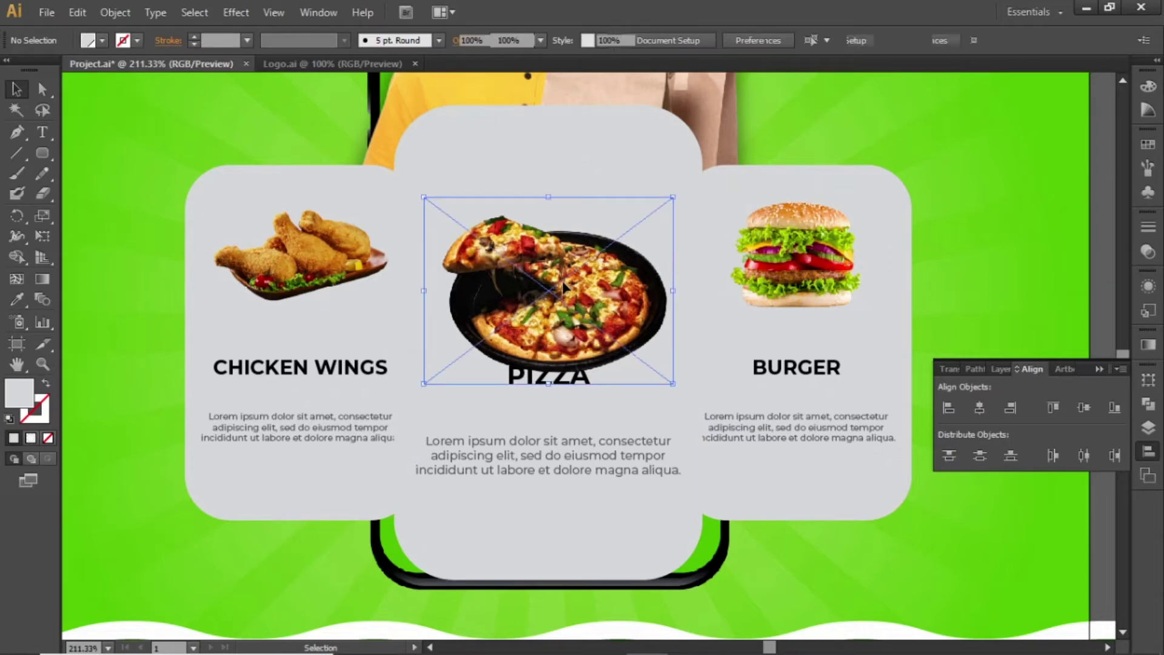
Move the pizza image up into the card's upper part, clear of the PIZZA title, and nudge it slightly left
key(shift+Up)
key(shift+Up)
key(shift+Up)
key(shift+Up)
key(shift+Up)
key(shift+Up)
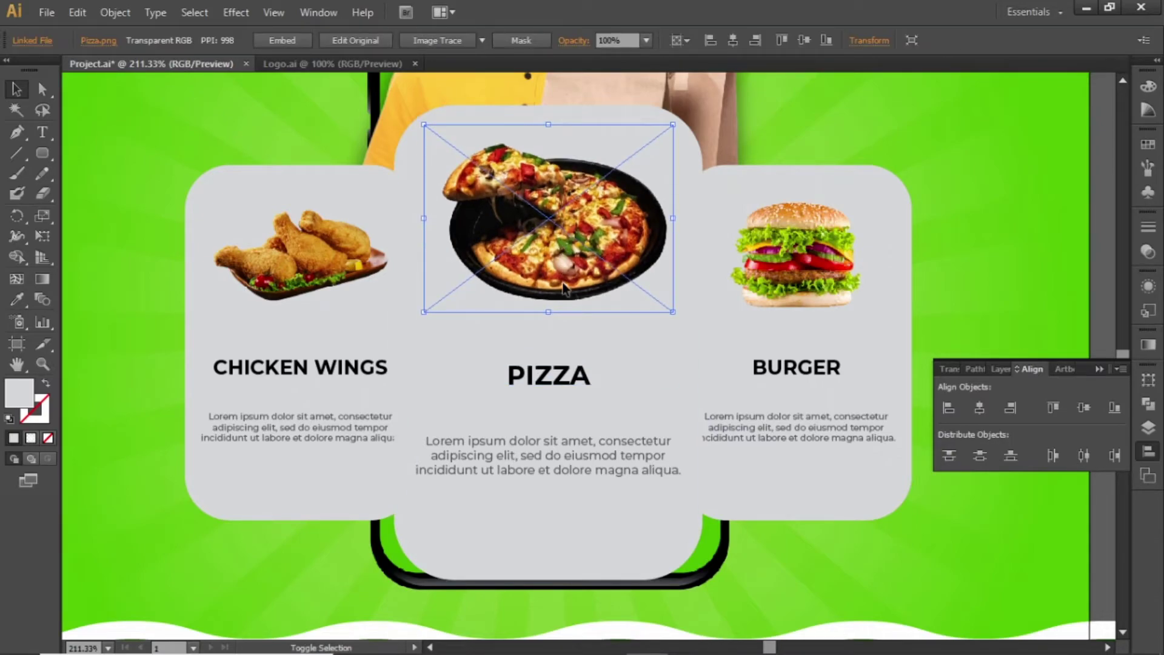
key(shift+Left)
key(Left)
key(Left)
key(Right)
click(983, 235)
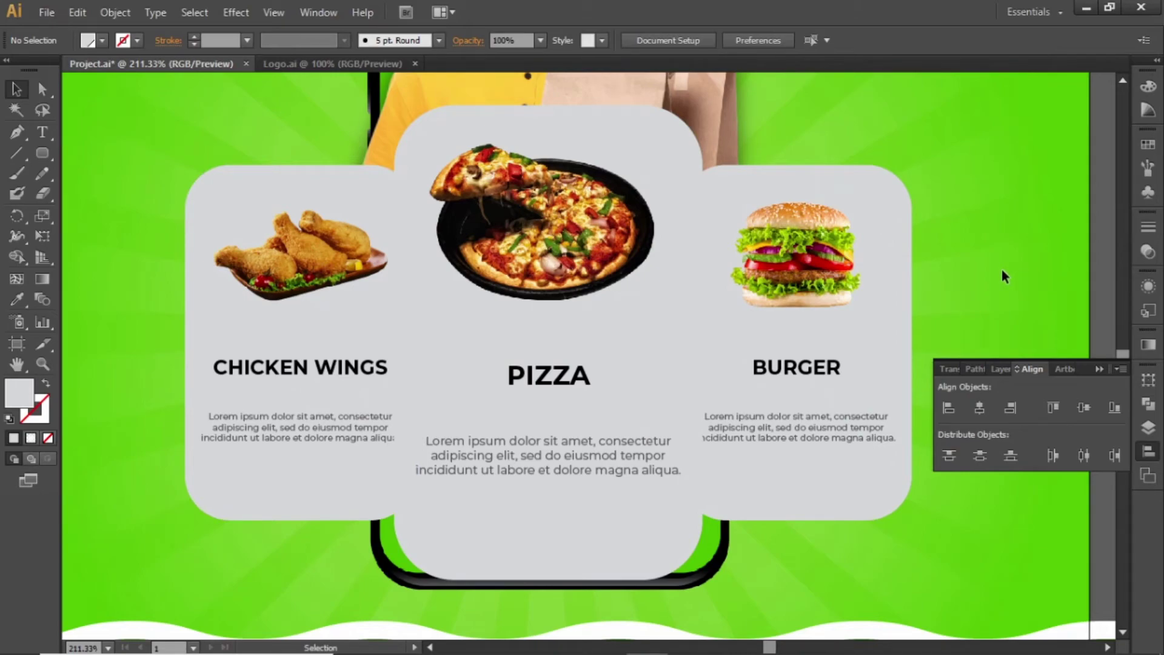
Apply a Multiply drop shadow with 50% opacity, 0 px offsets and 5 px blur to the three cards and their food images
drag(977, 161, 238, 257)
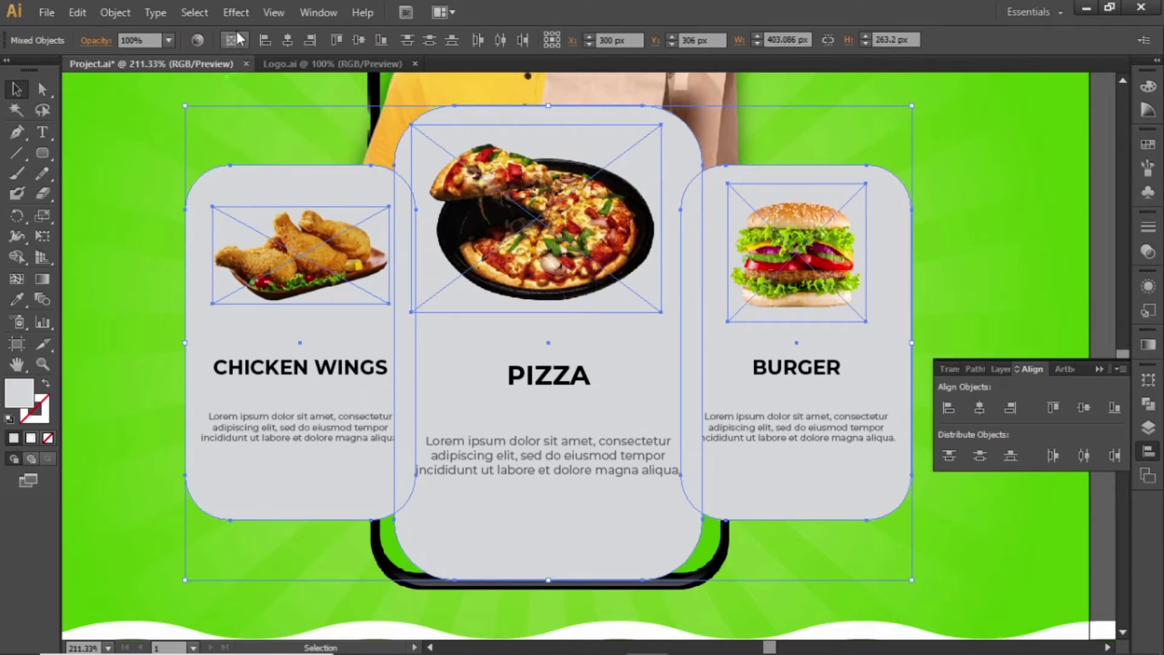
click(236, 12)
mouse_move(347, 206)
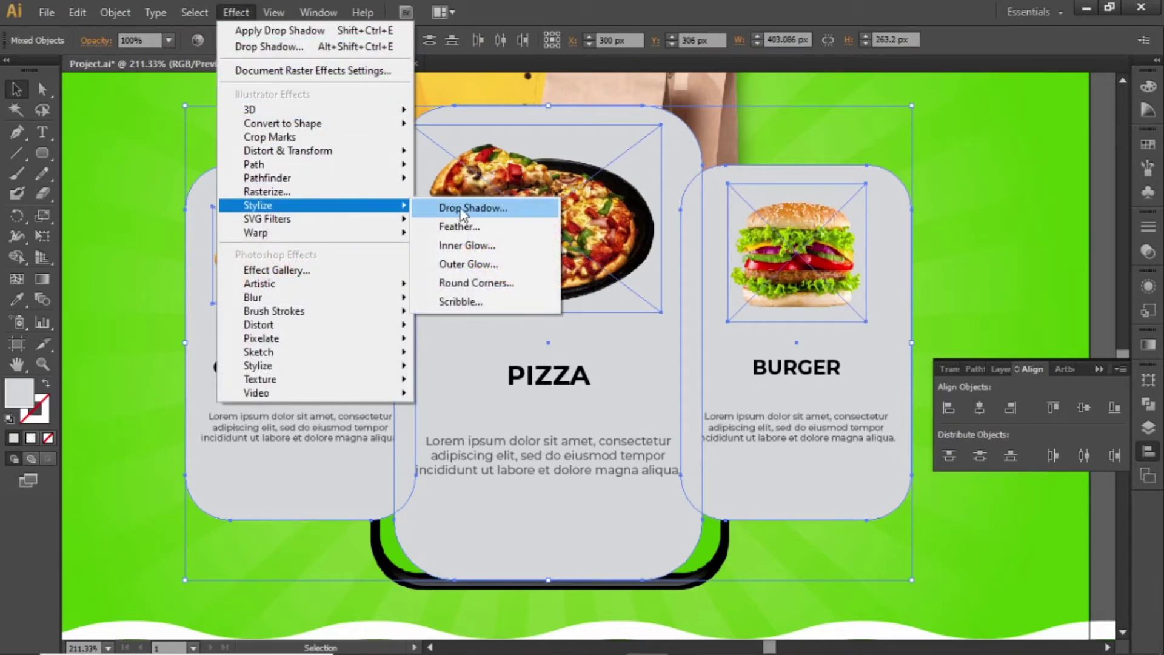
click(473, 208)
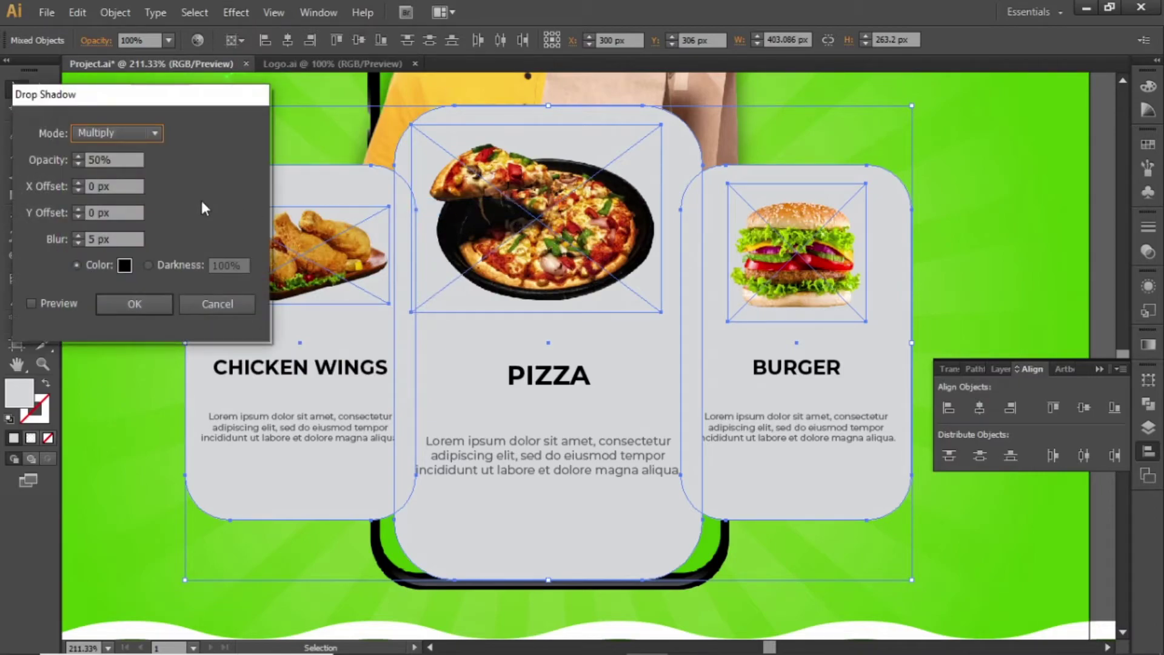
click(141, 304)
click(122, 338)
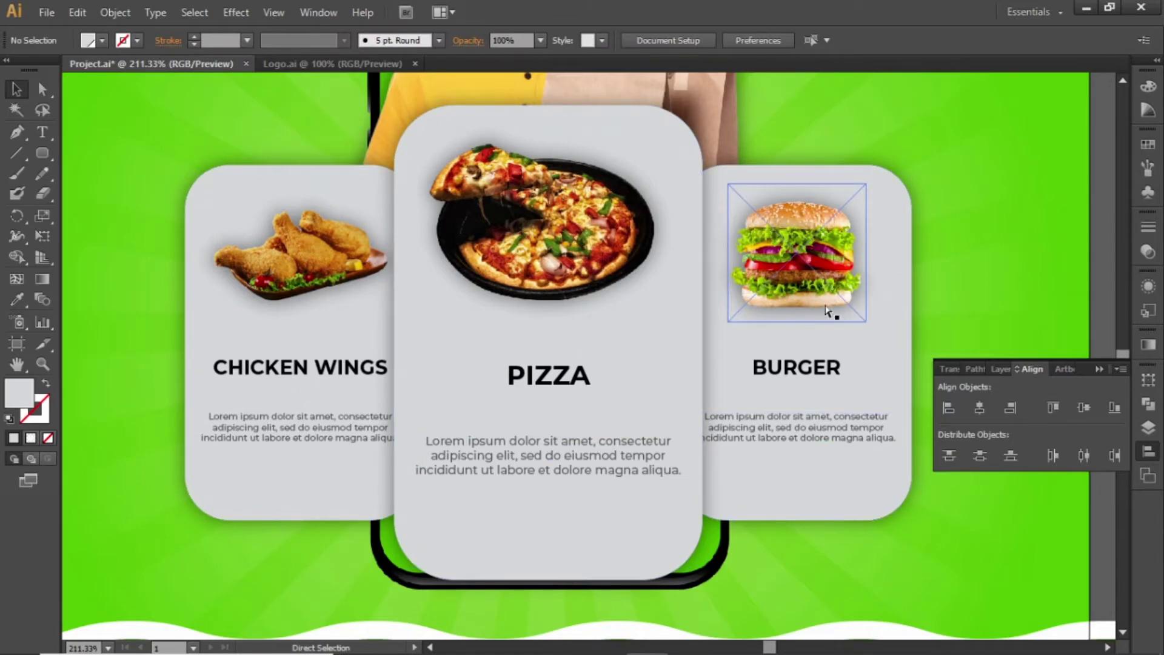
Draw a wide rectangle below the description text on the PIZZA card and fill it with the bright green swatch
key(ctrl+0)
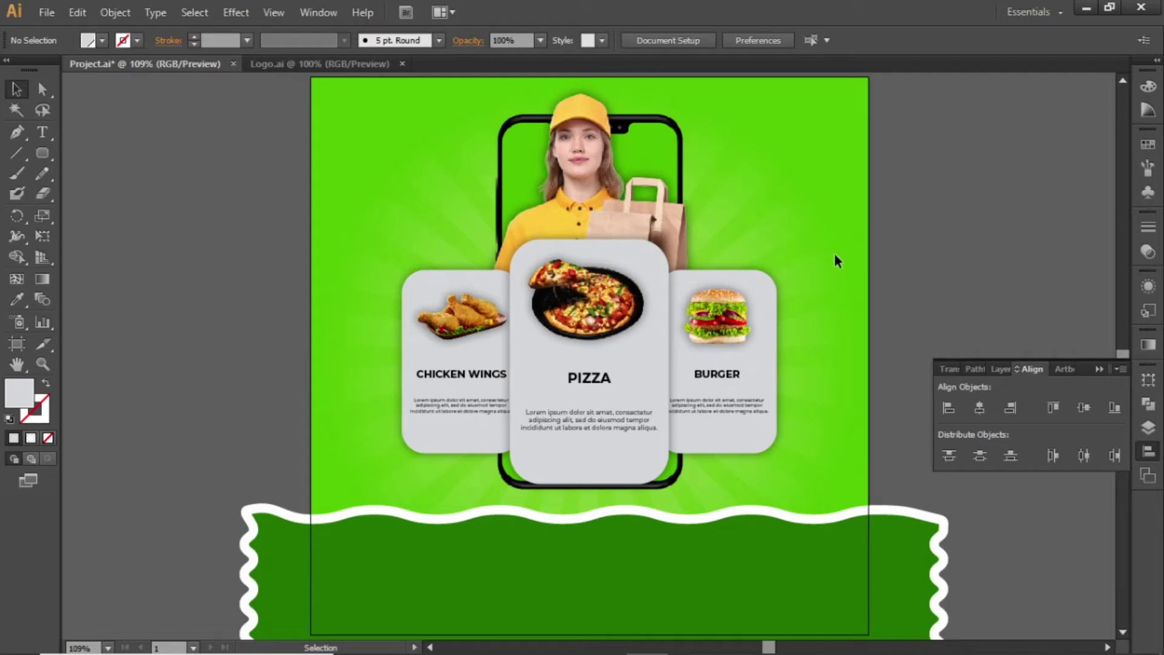
scroll(804, 239, down, 2)
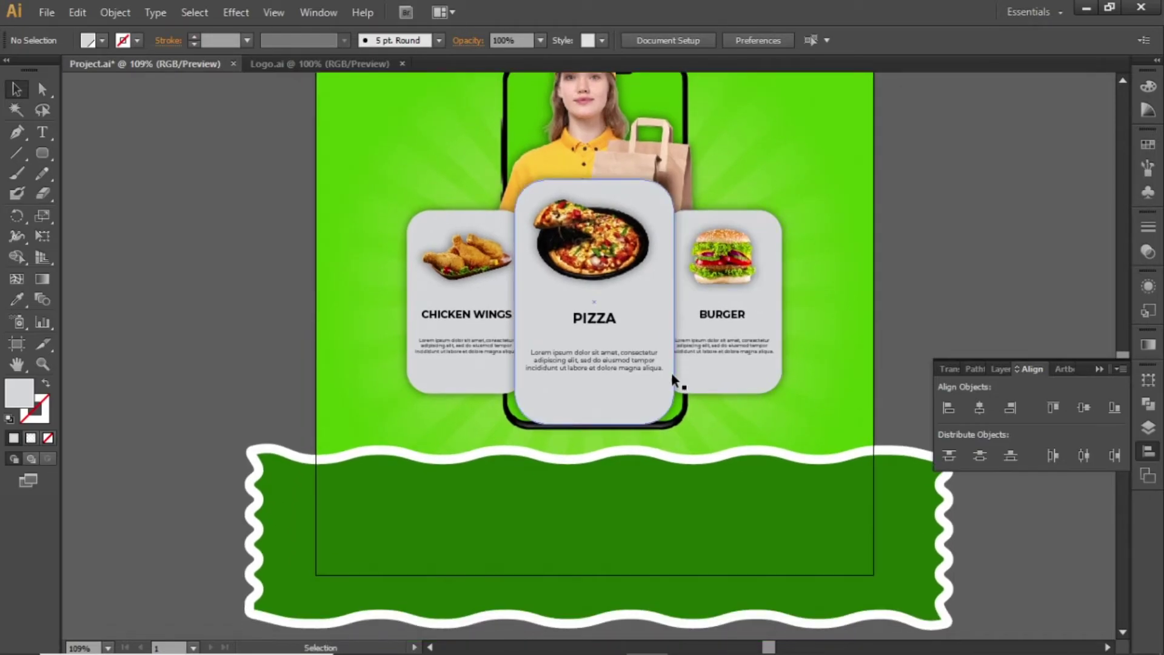
key(z)
drag(464, 348, 727, 487)
key(v)
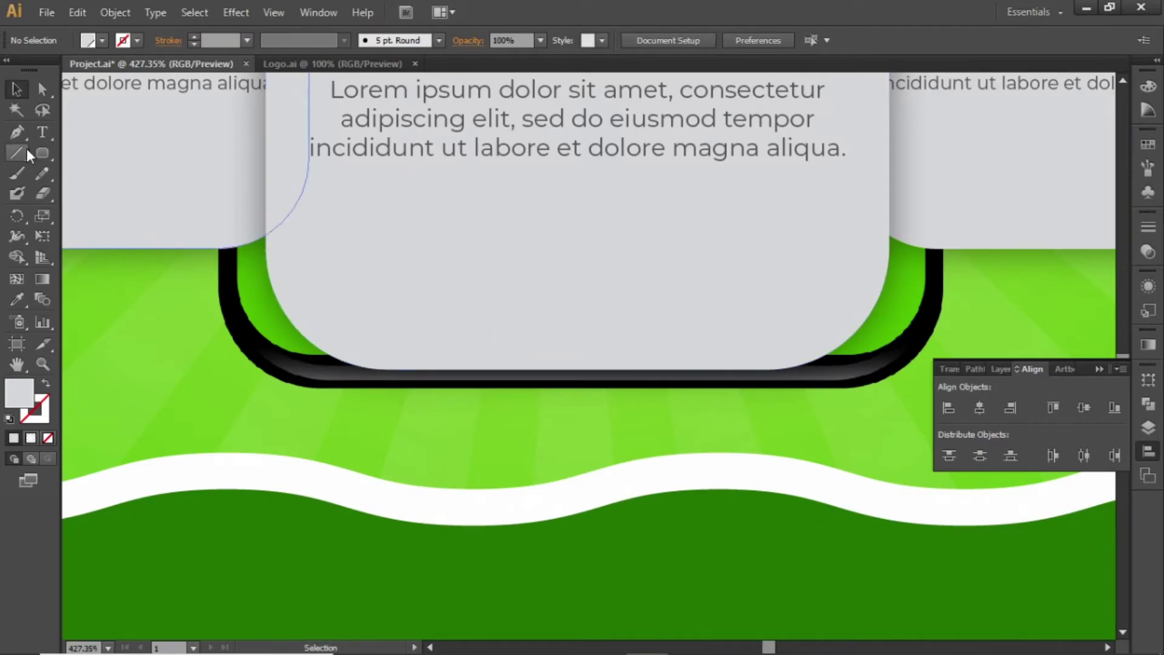
drag(42, 154, 115, 154)
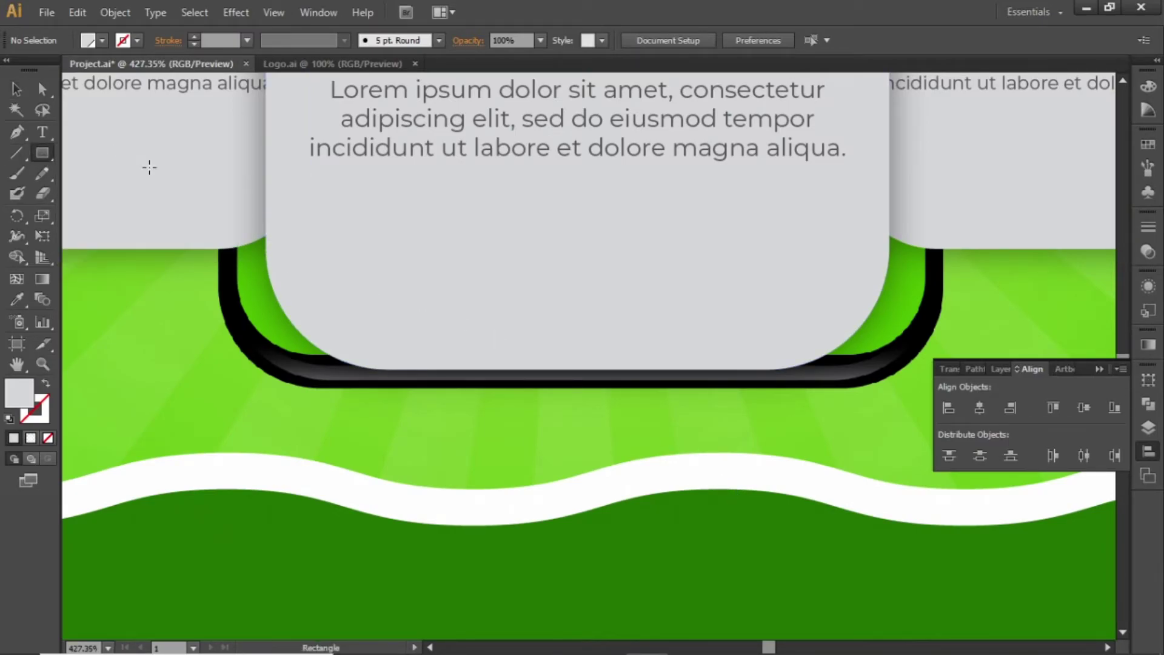
drag(327, 211, 801, 307)
key(v)
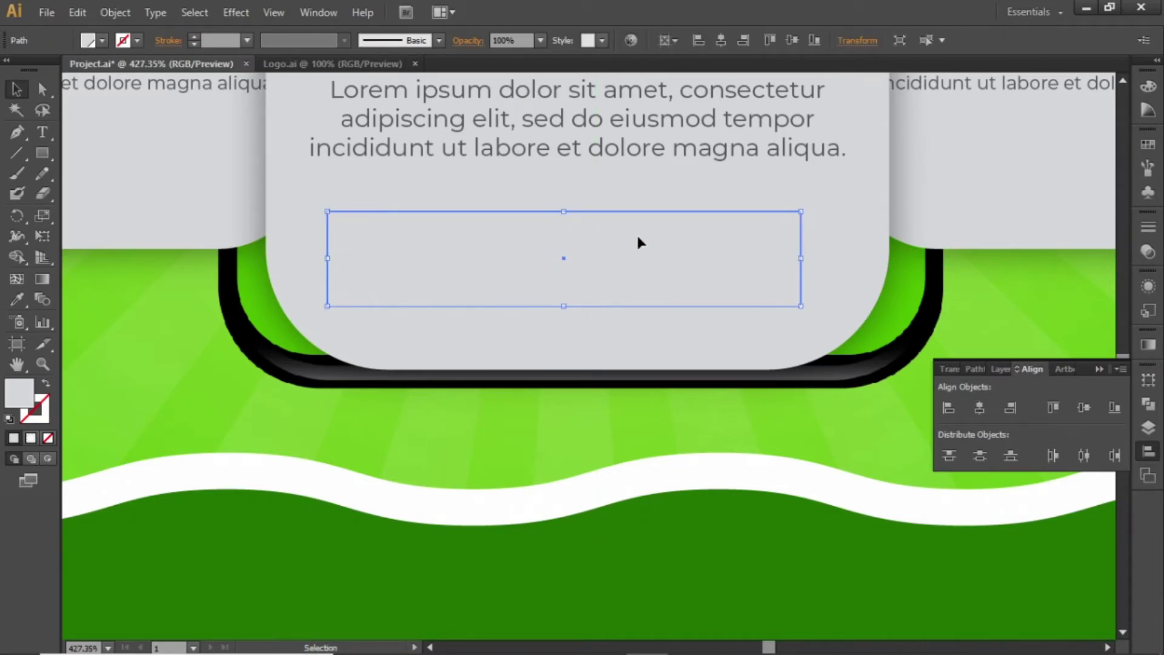
click(1148, 144)
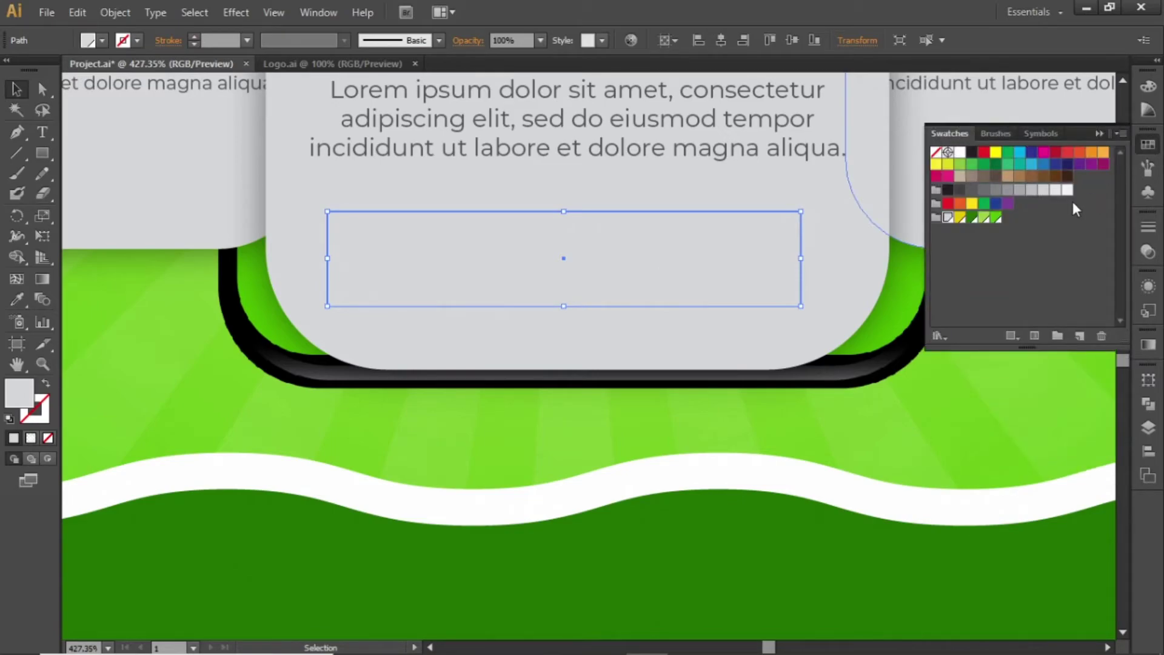
click(998, 219)
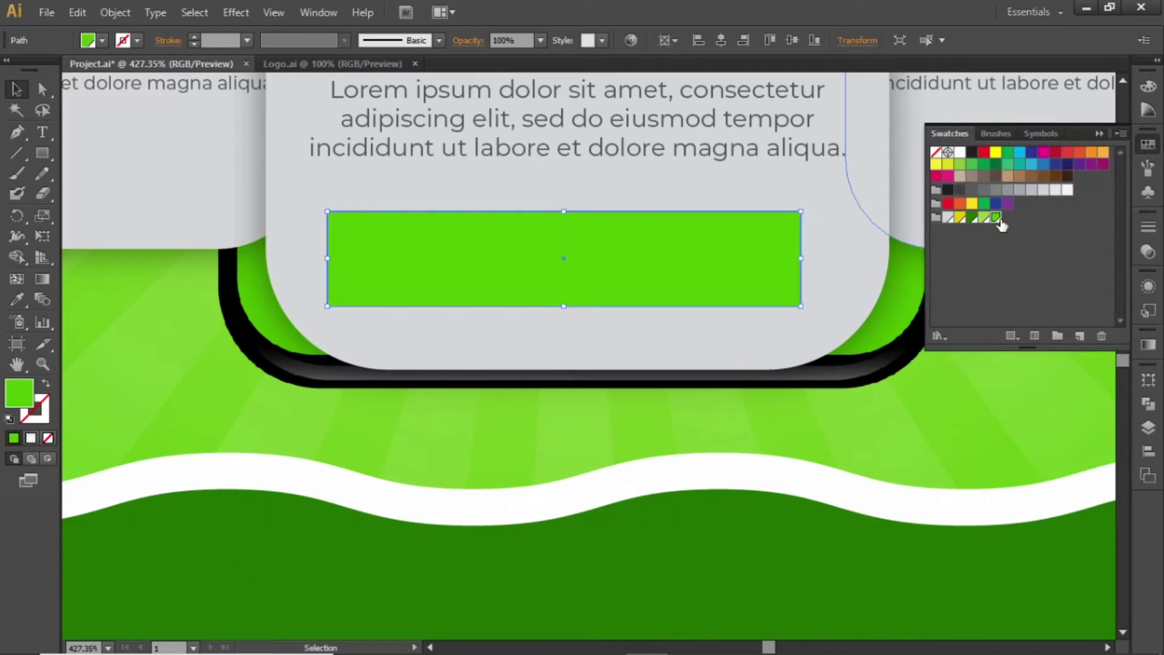
Center the green rectangle horizontally on the PIZZA card
shift+click(680, 320)
shift+click(425, 92)
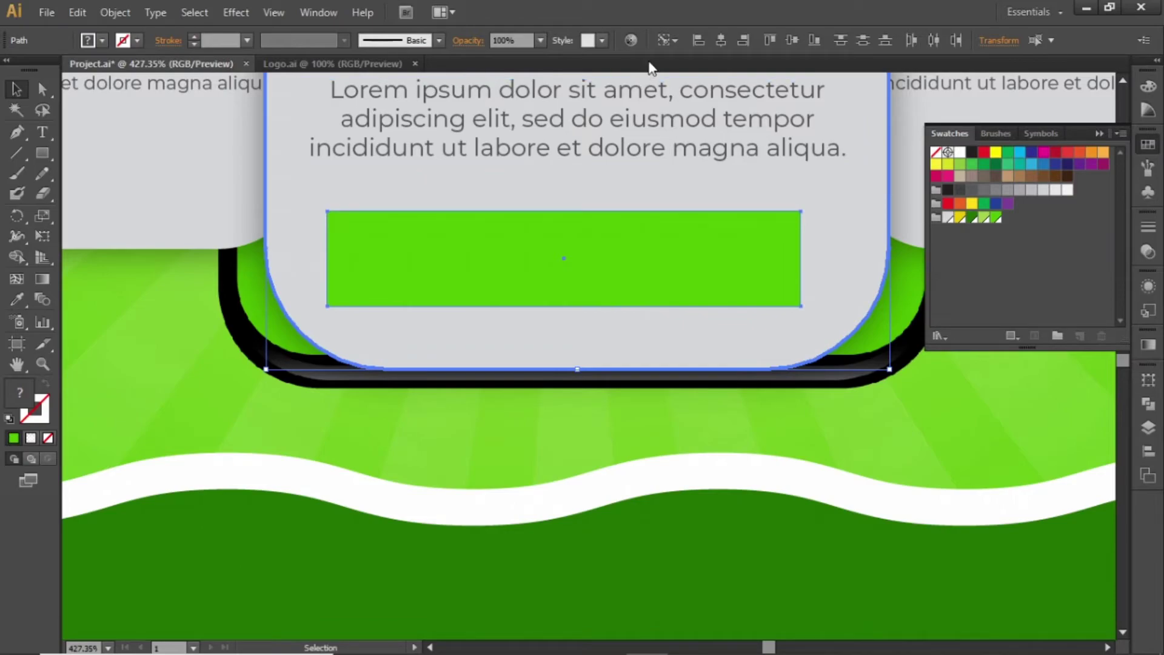
click(730, 42)
click(707, 447)
Apply a Round Corners effect with a 12 px radius to the green rectangle on the PIZZA card
key(space)
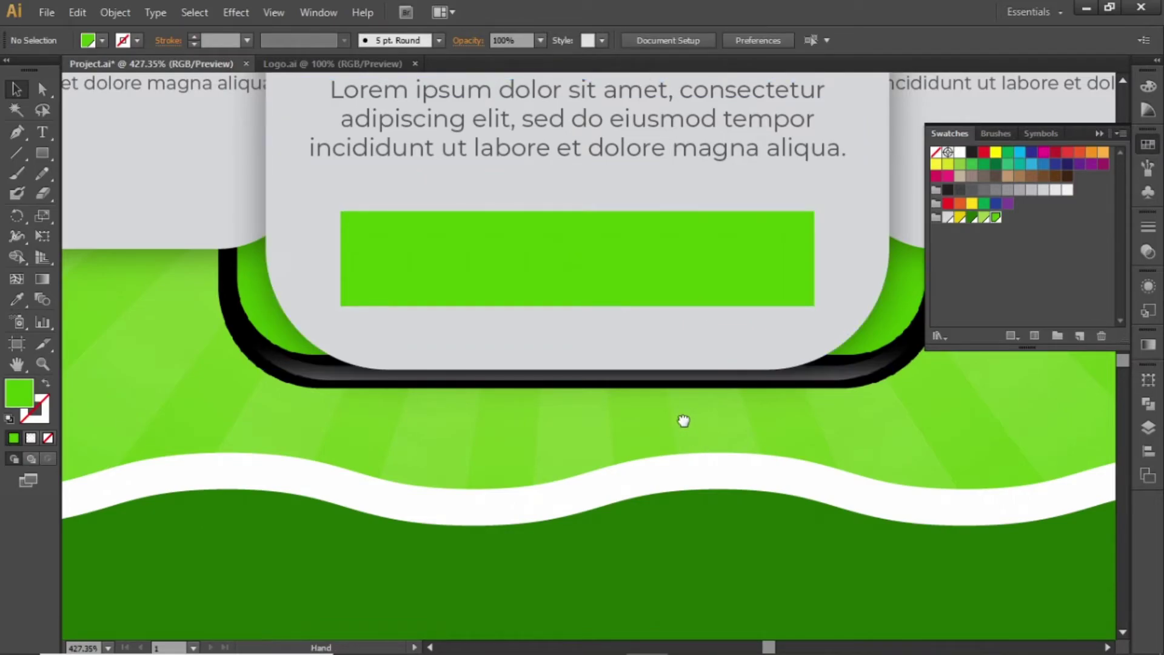
drag(683, 418, 683, 494)
click(608, 348)
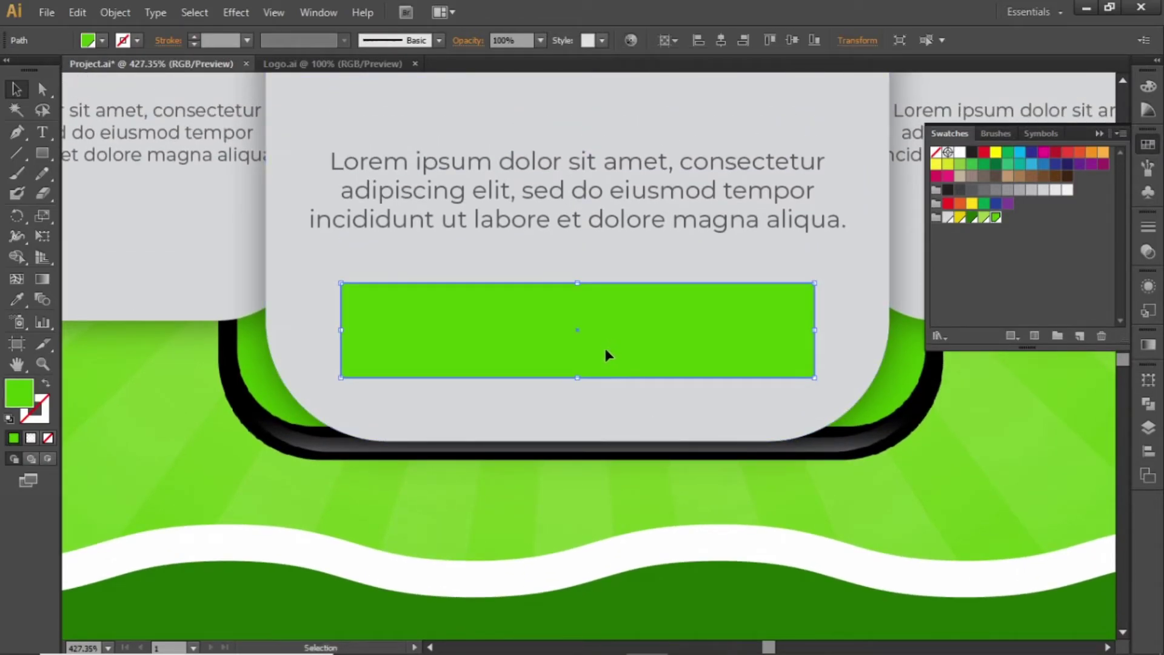
click(246, 15)
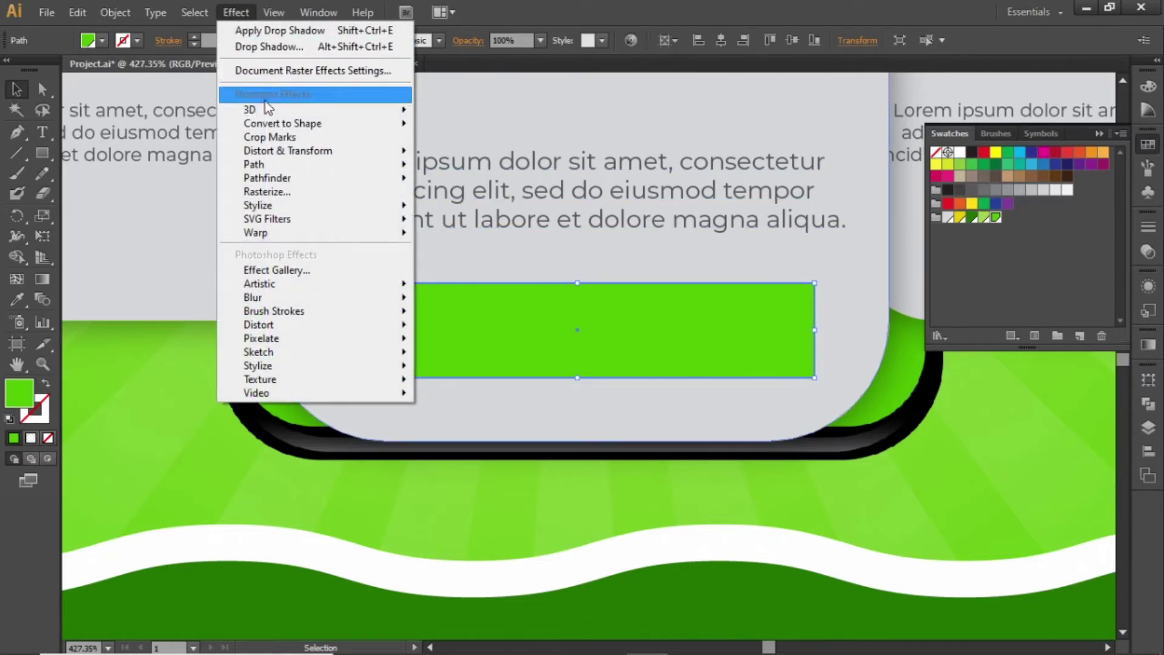
mouse_move(398, 209)
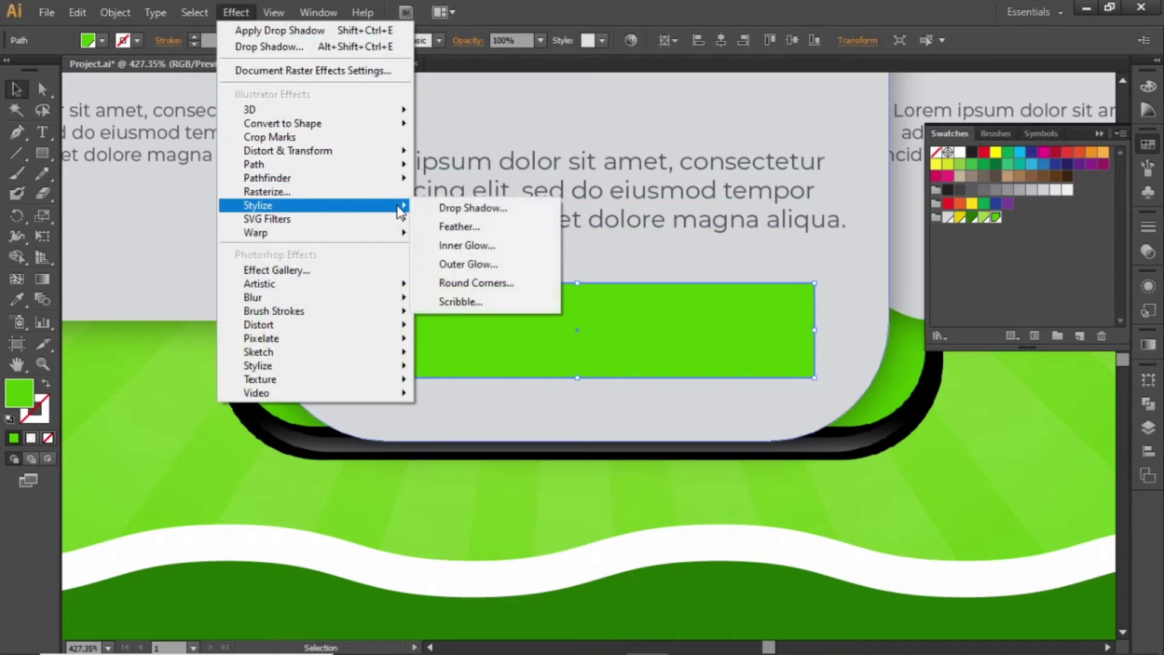
click(521, 283)
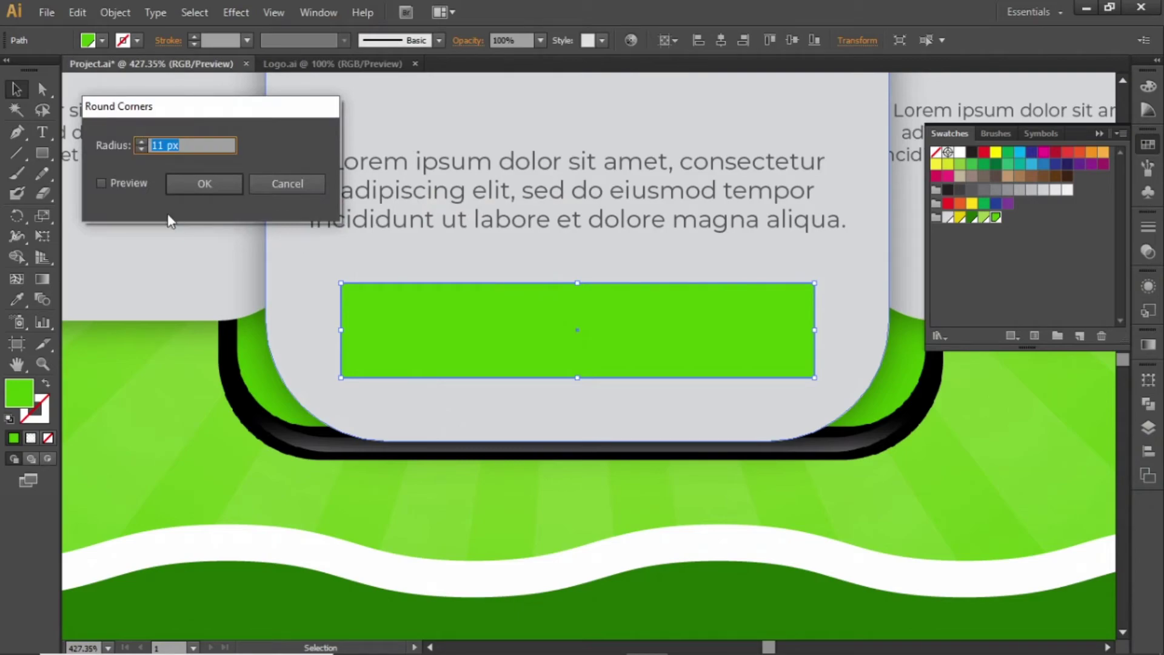
click(122, 184)
click(193, 145)
key(Up)
key(Up)
key(Down)
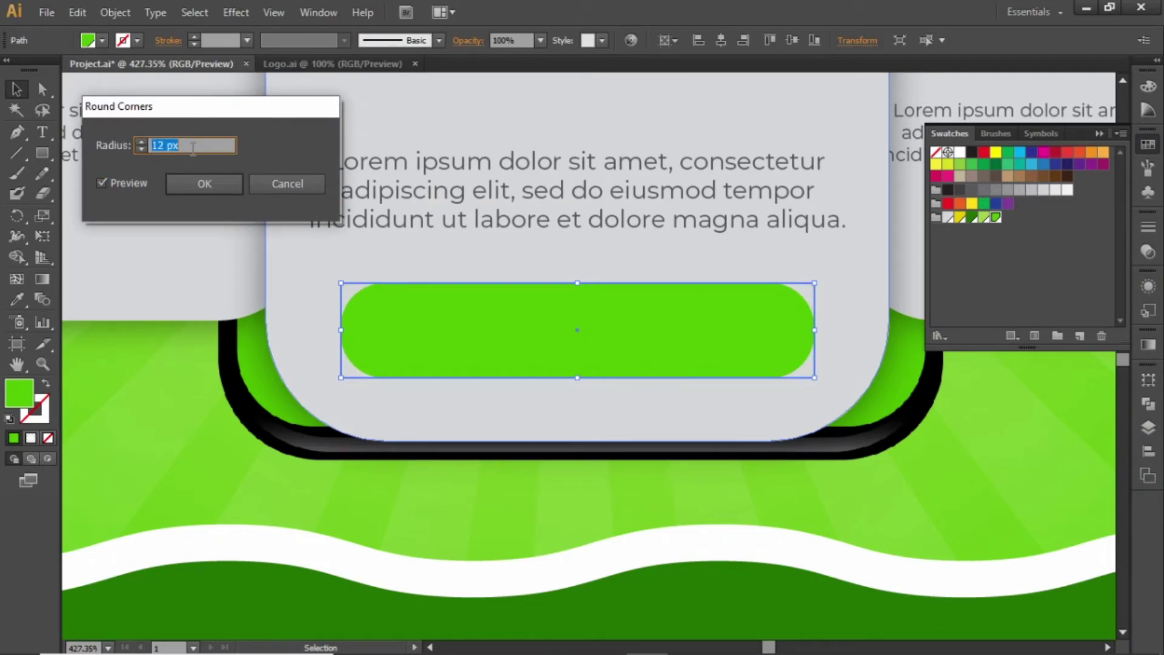
key(Return)
click(583, 486)
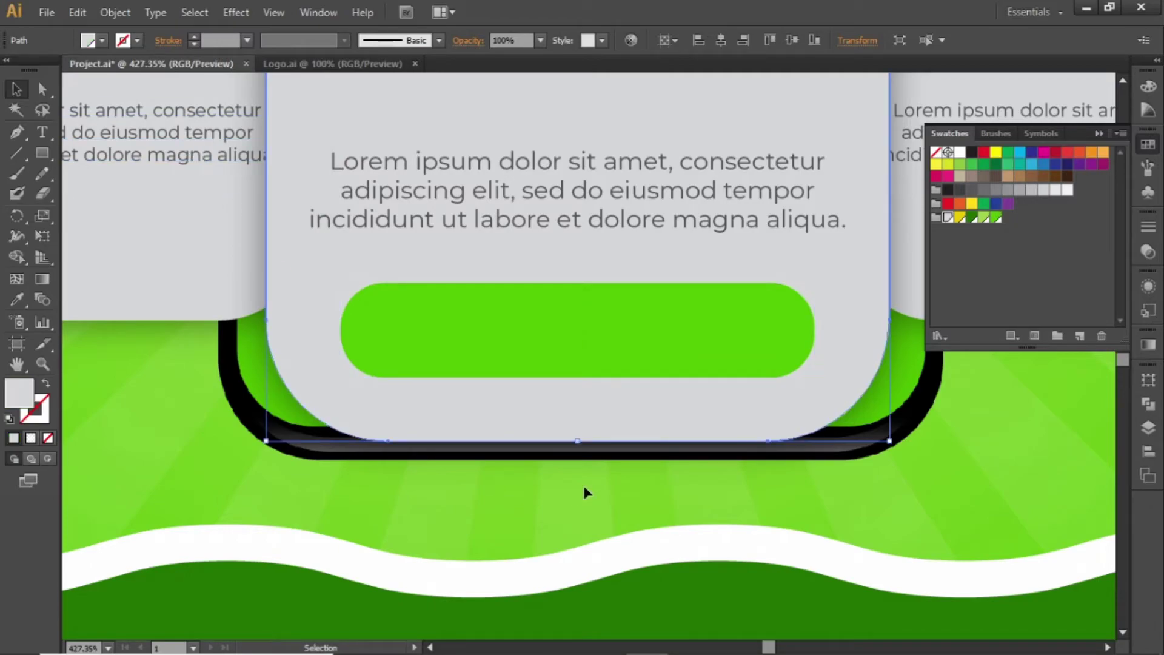
click(563, 533)
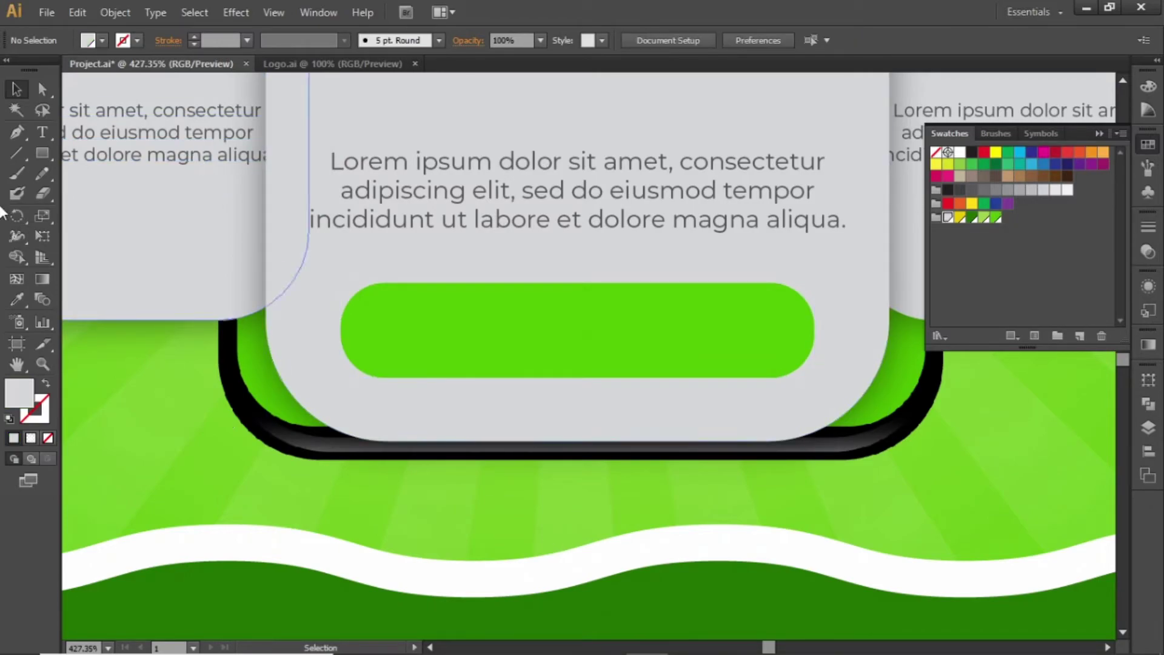
Add the text "ORDER NOW" and move it onto the green button of the PIZZA card
click(41, 133)
click(535, 533)
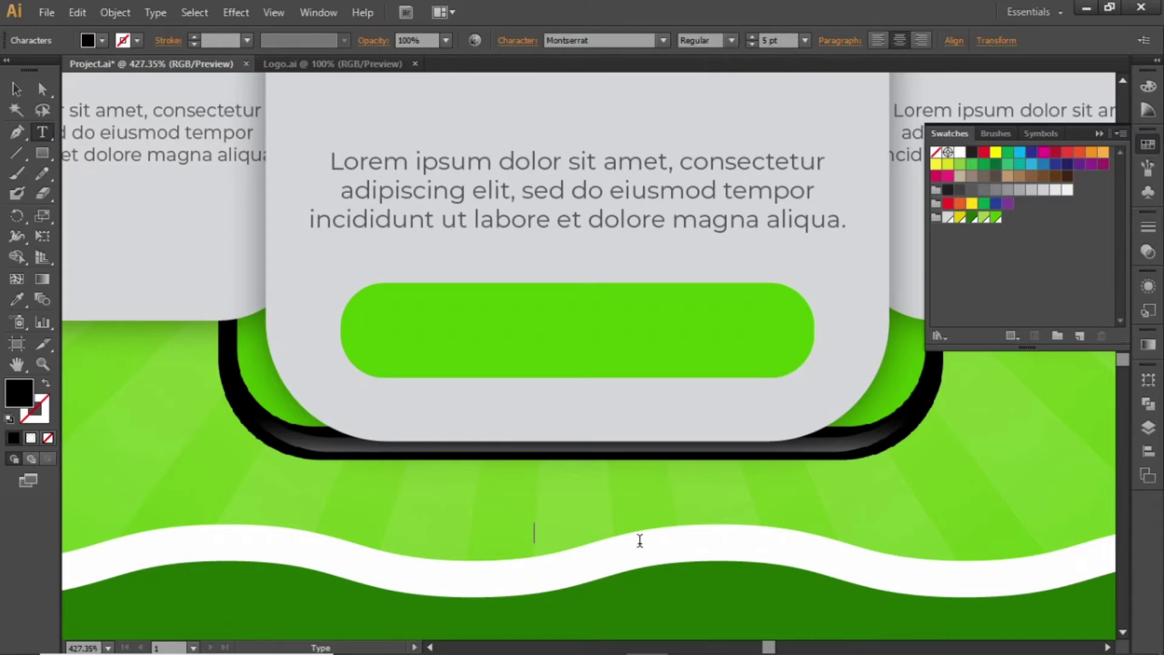
text(ORDER NOW)
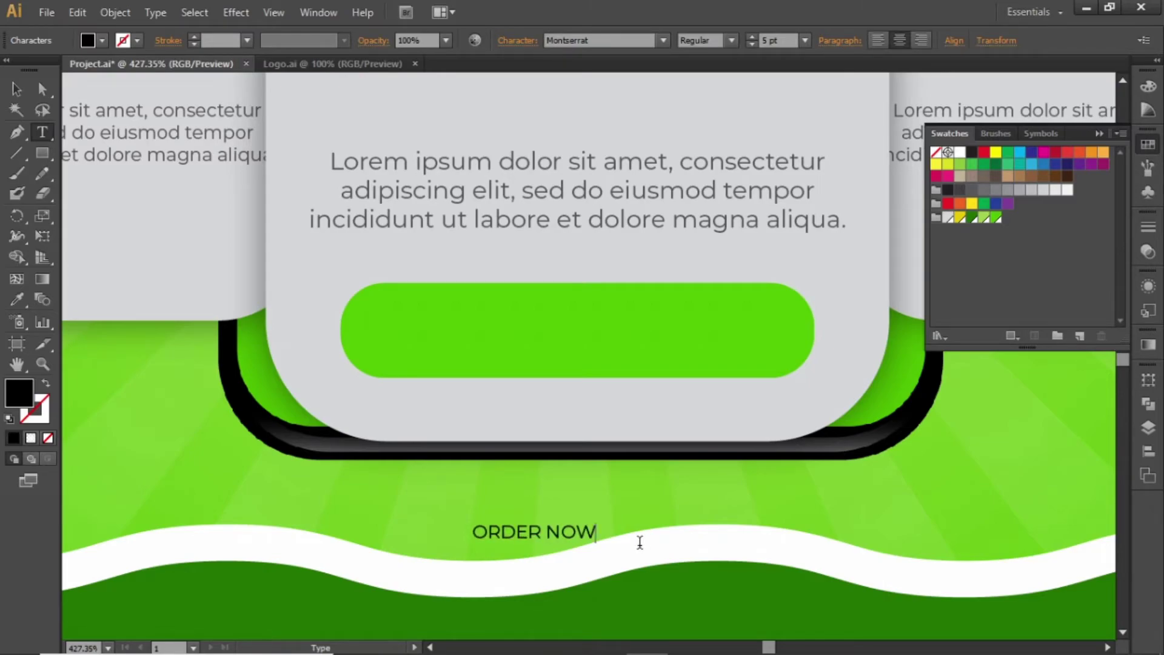
key(Escape)
drag(562, 539, 596, 349)
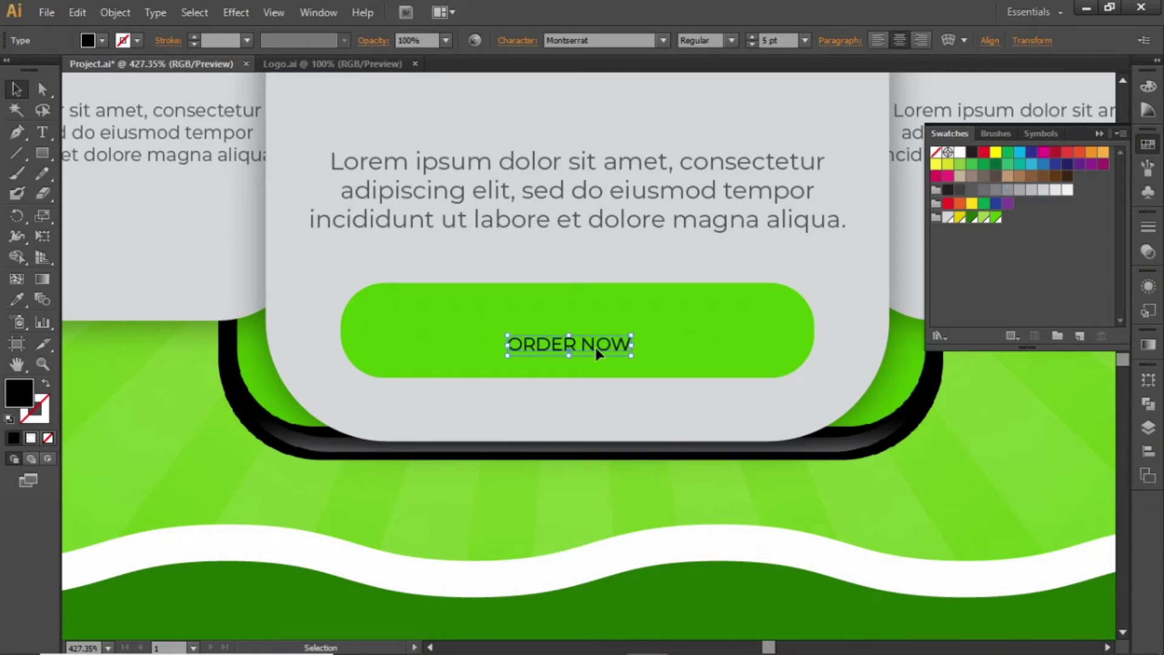
Set the ORDER NOW text to Montserrat Bold at 12 pt and fill it with white
click(732, 40)
click(719, 72)
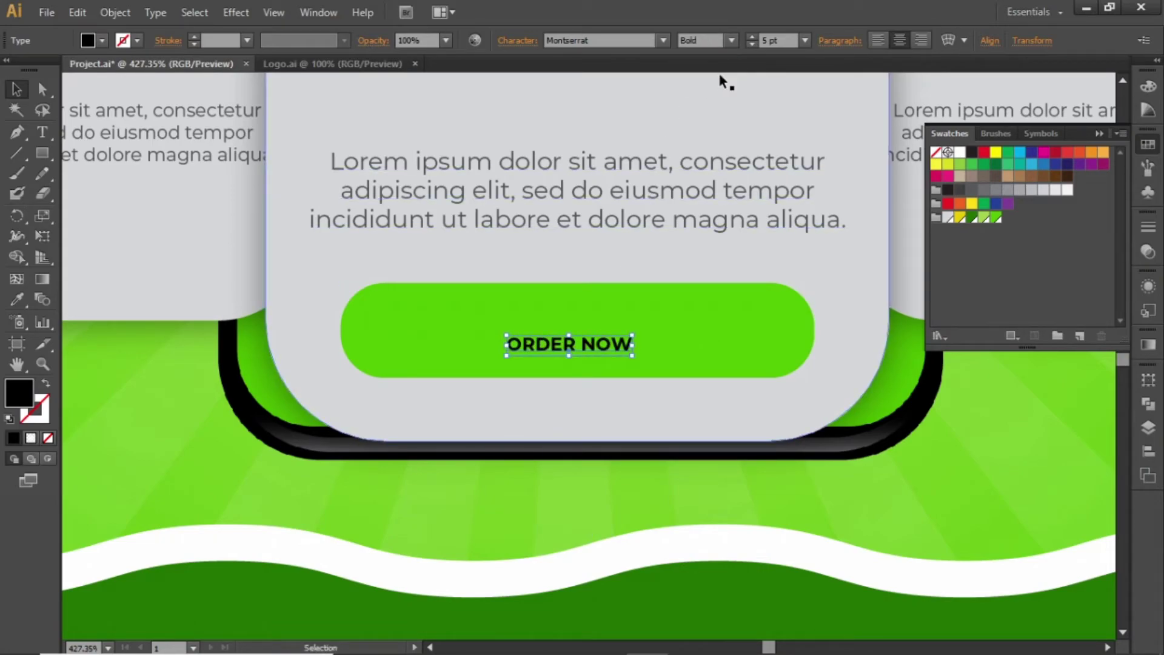
click(778, 41)
key(Up)
key(Up)
key(Up)
key(Up)
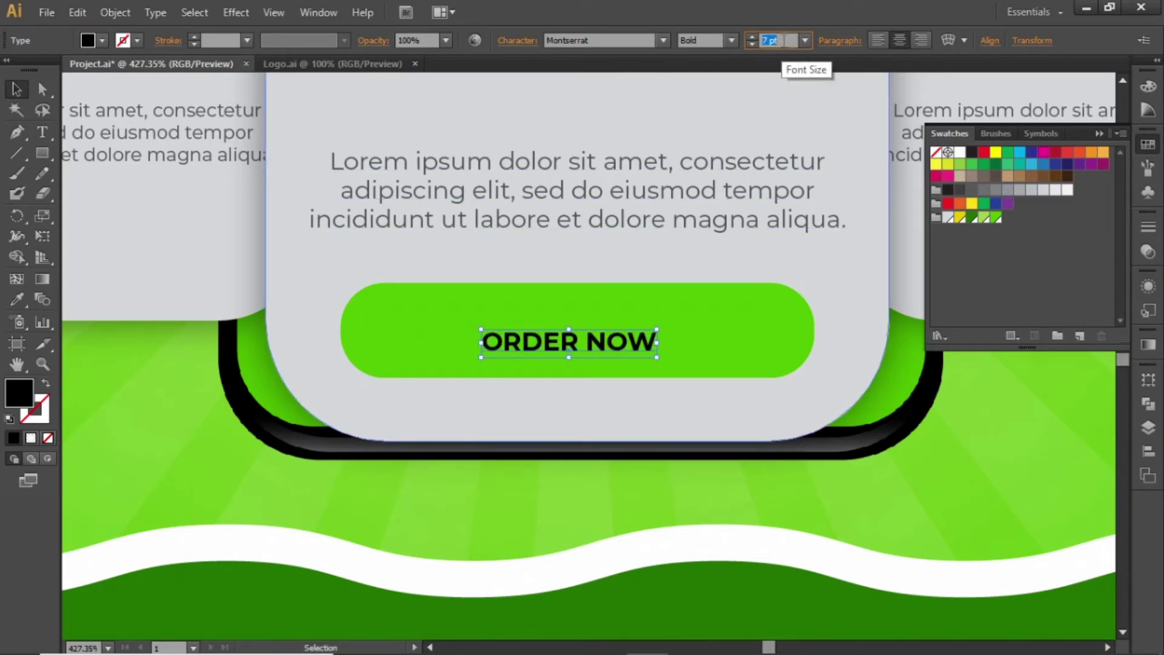
key(Up)
key(Up)
key(Up)
key(Return)
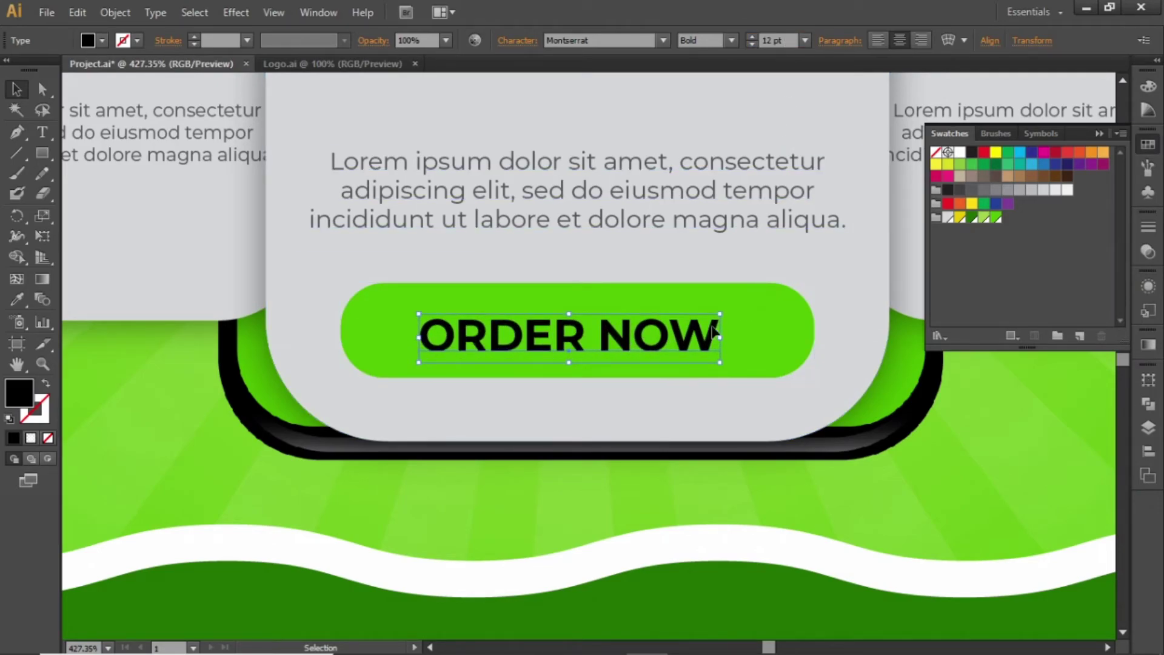
click(958, 153)
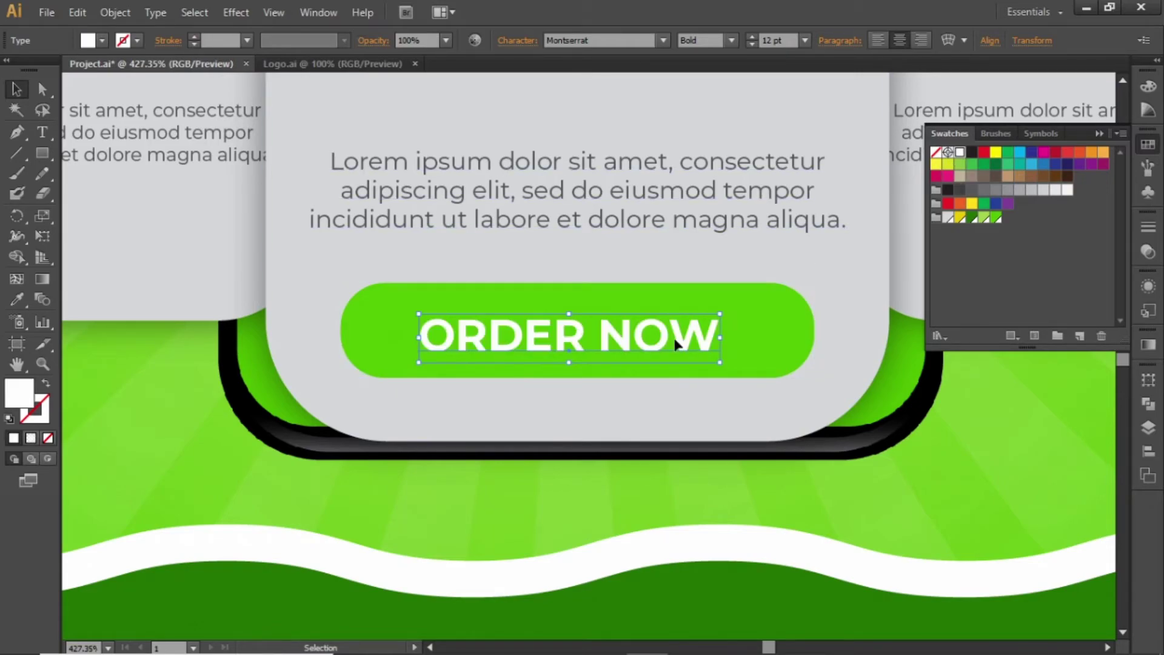
Center the ORDER NOW text horizontally and vertically on the green button, and nudge the text slightly down
shift+click(751, 334)
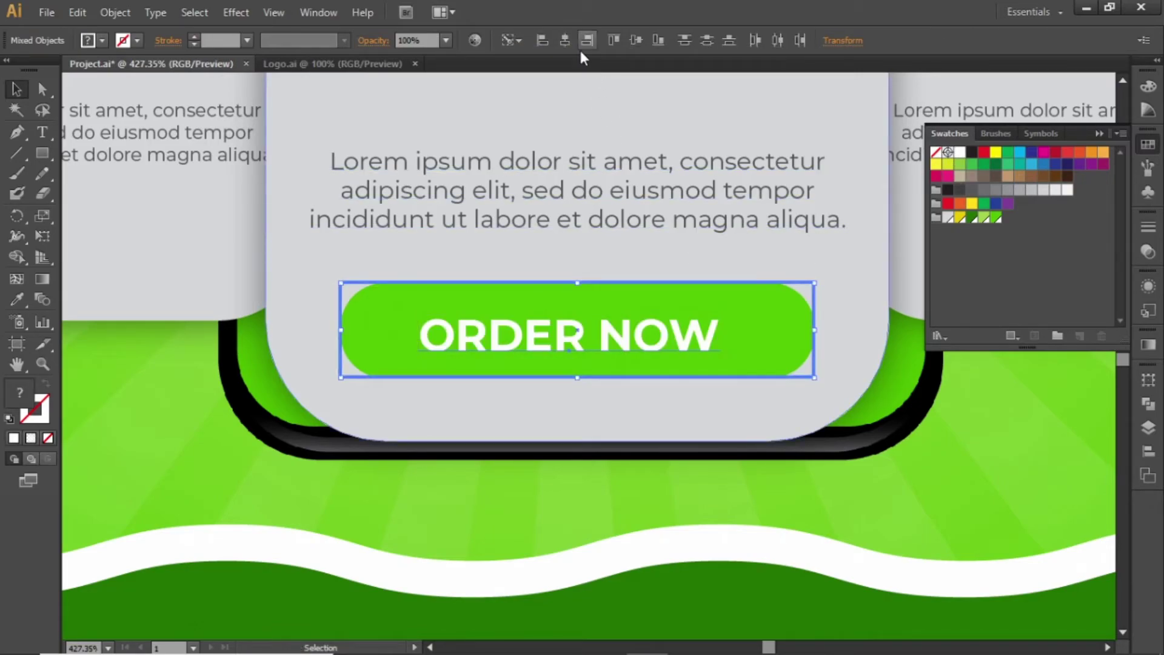
click(565, 40)
click(636, 40)
click(643, 549)
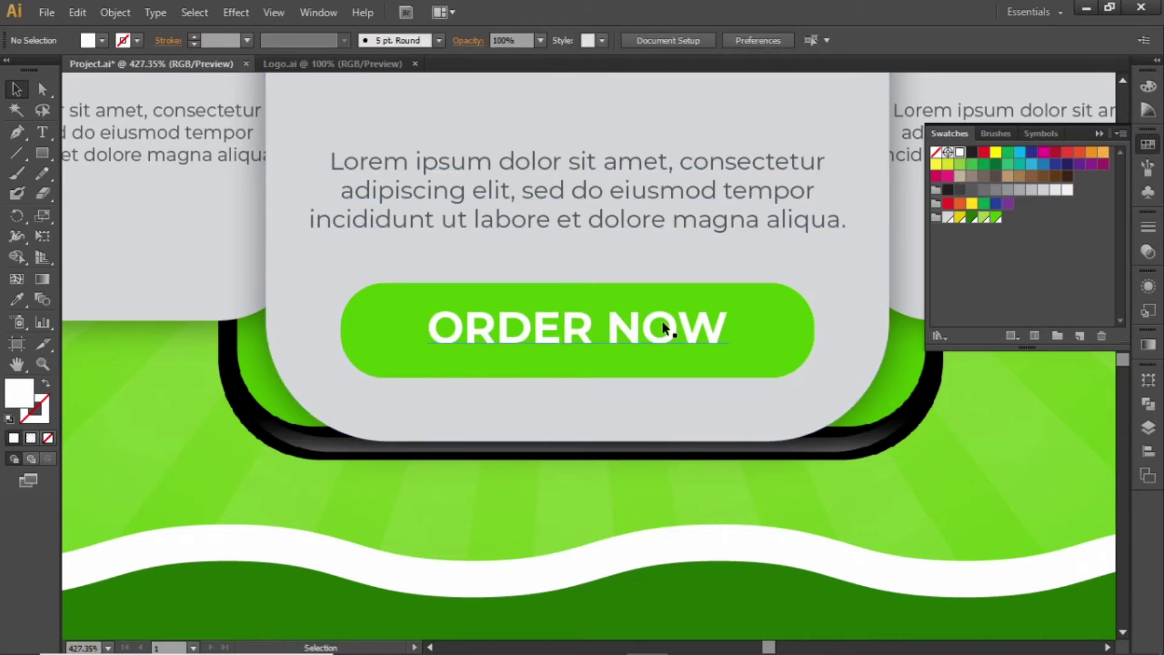
click(671, 327)
key(Down)
key(Down)
click(657, 548)
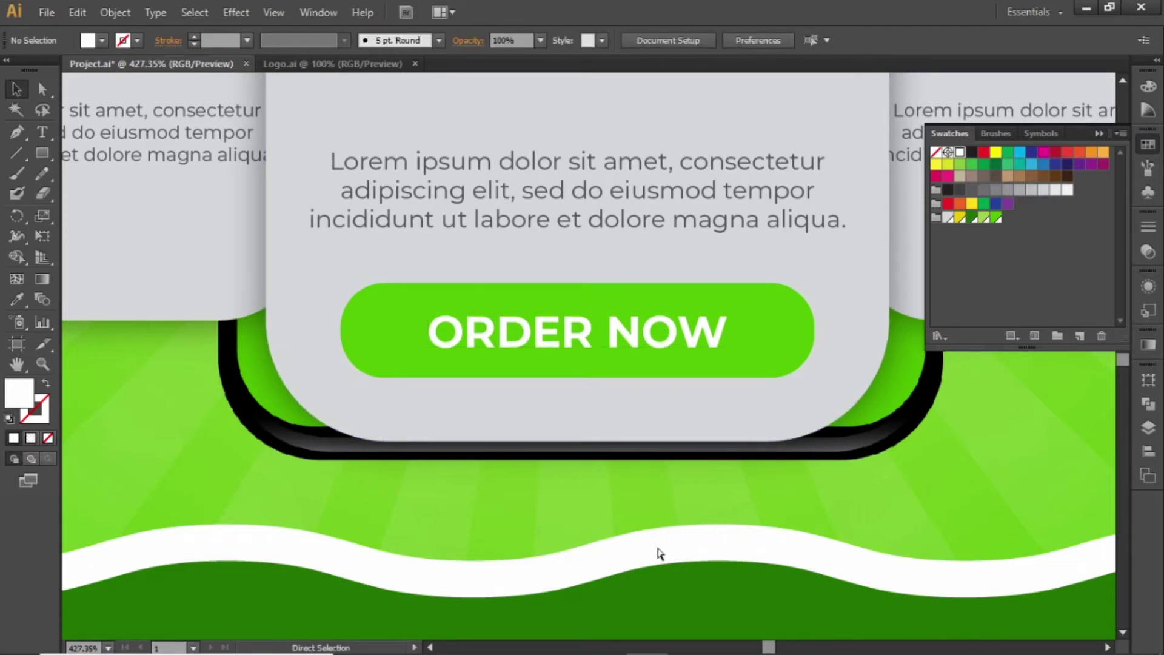
Move the green button and its ORDER NOW text down together toward the lower edge of the PIZZA card
key(ctrl+0)
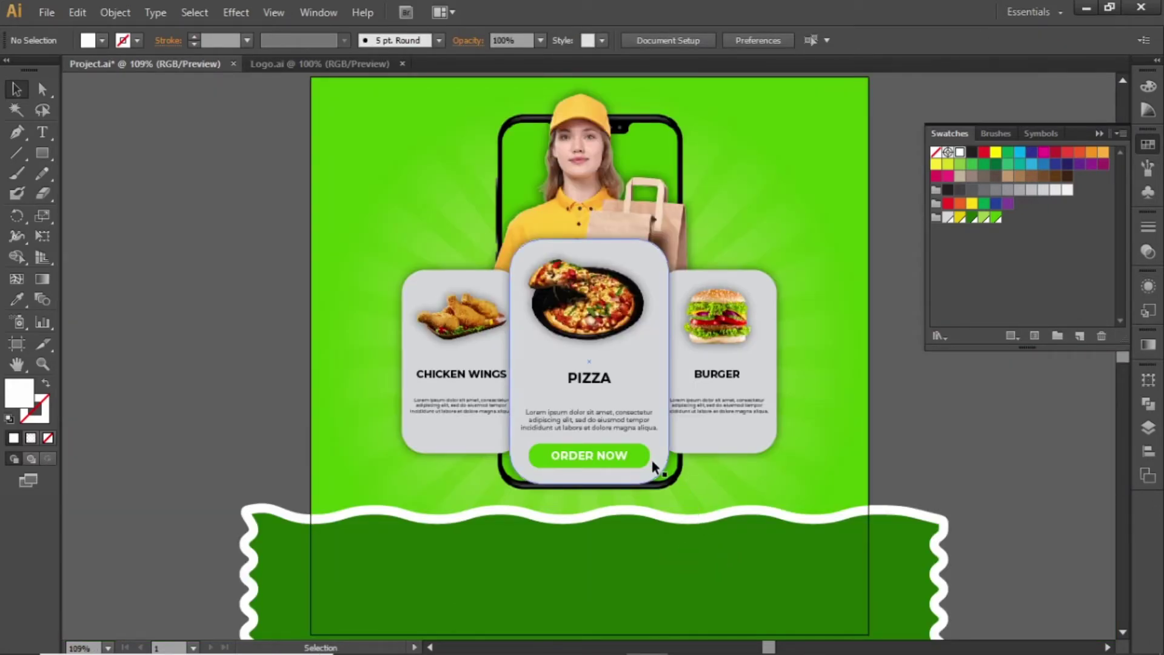
click(629, 454)
shift+click(623, 453)
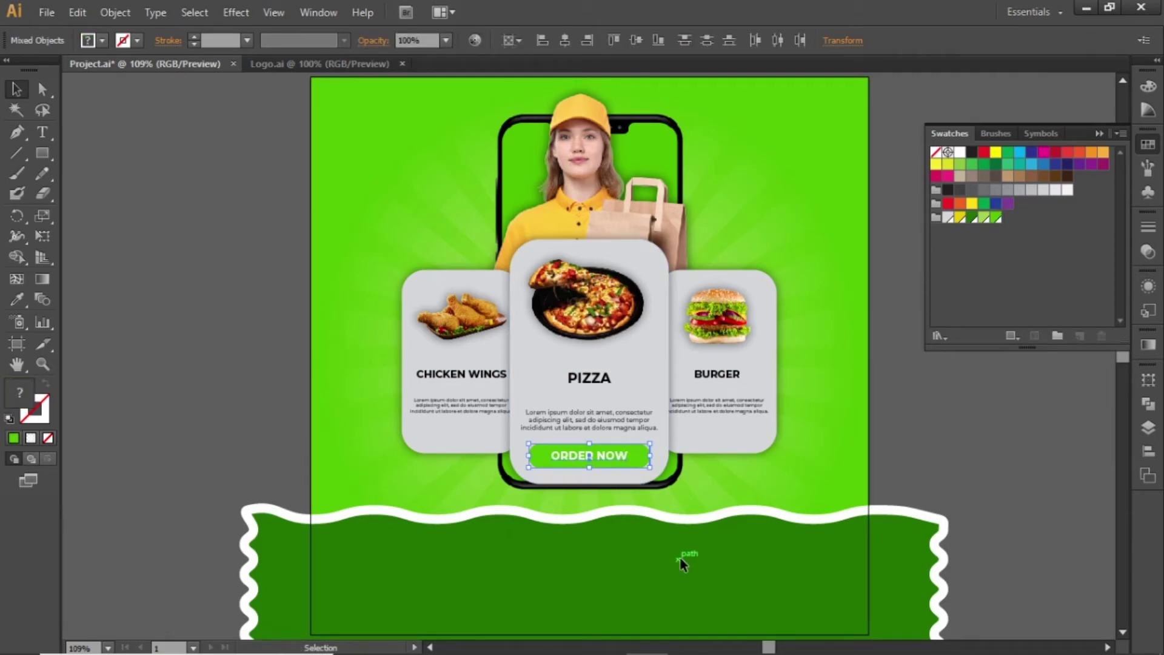
key(Down)
key(Down)
key(Down)
key(Down)
key(Down)
key(Down)
key(Down)
key(Down)
key(Down)
key(Down)
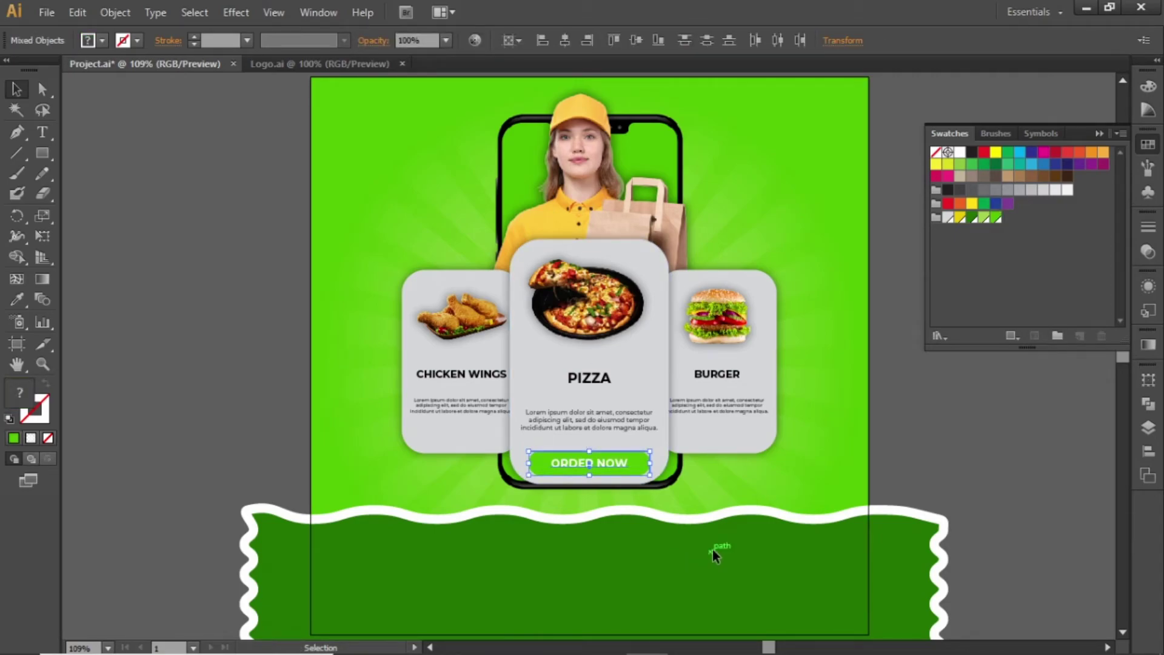
click(1038, 472)
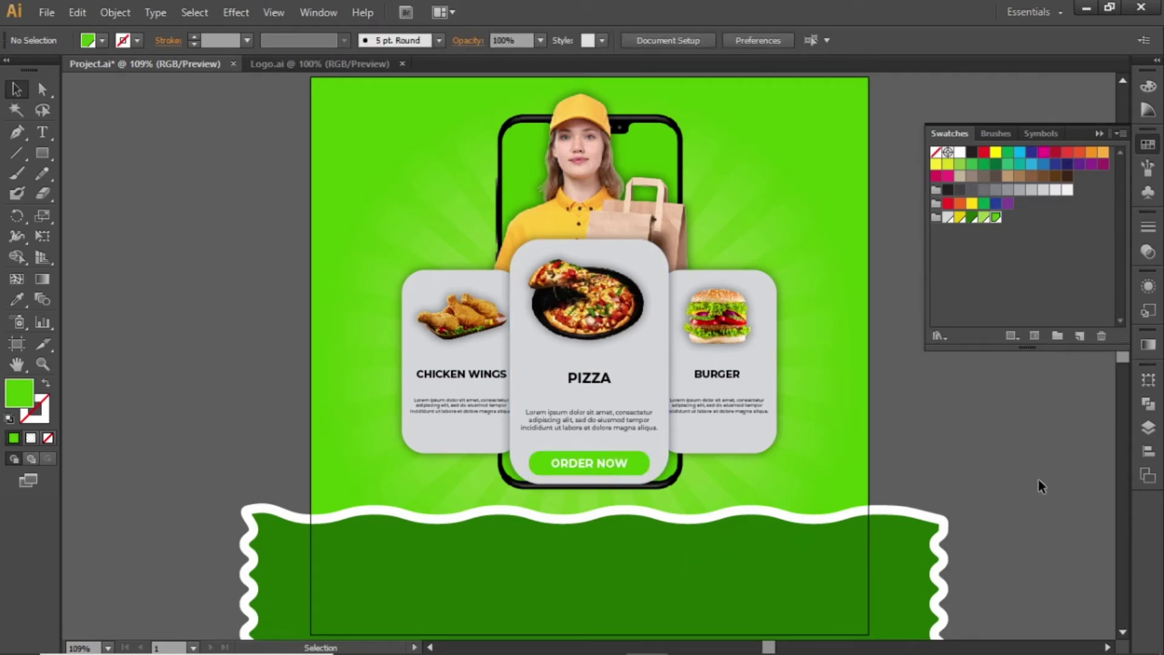
Bring the logo from Logo.ai into Project.ai, scale it to about 67 × 35 px and place it in the artboard's upper-left corner
drag(939, 498, 938, 398)
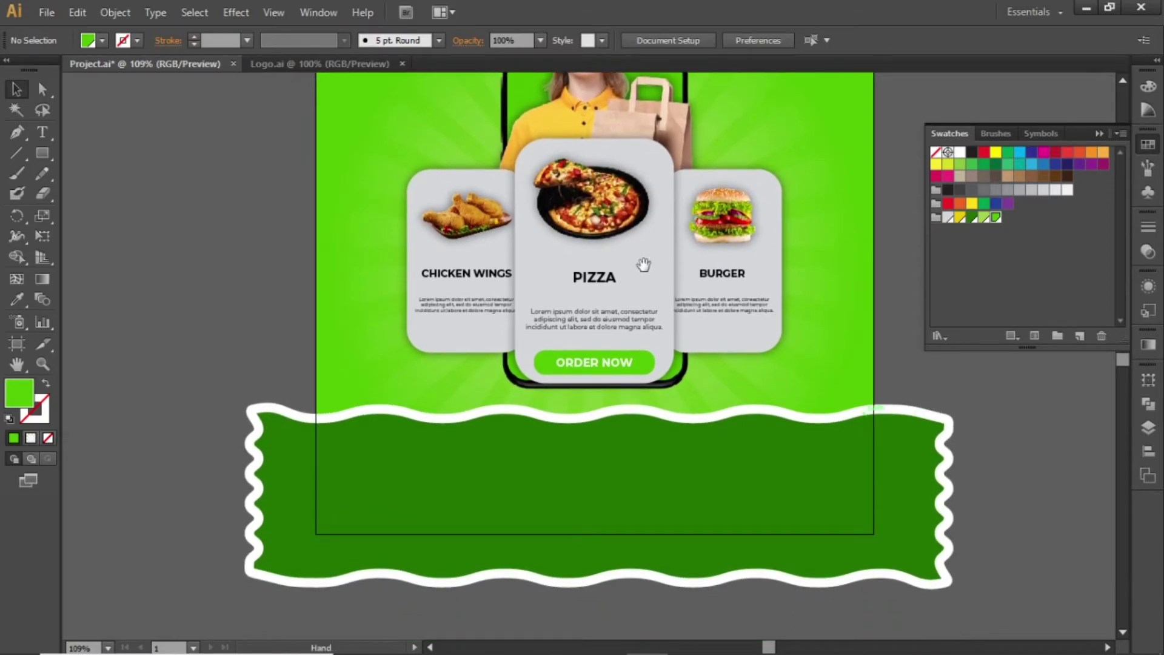
scroll(674, 452, up, 5)
scroll(675, 452, left, 2)
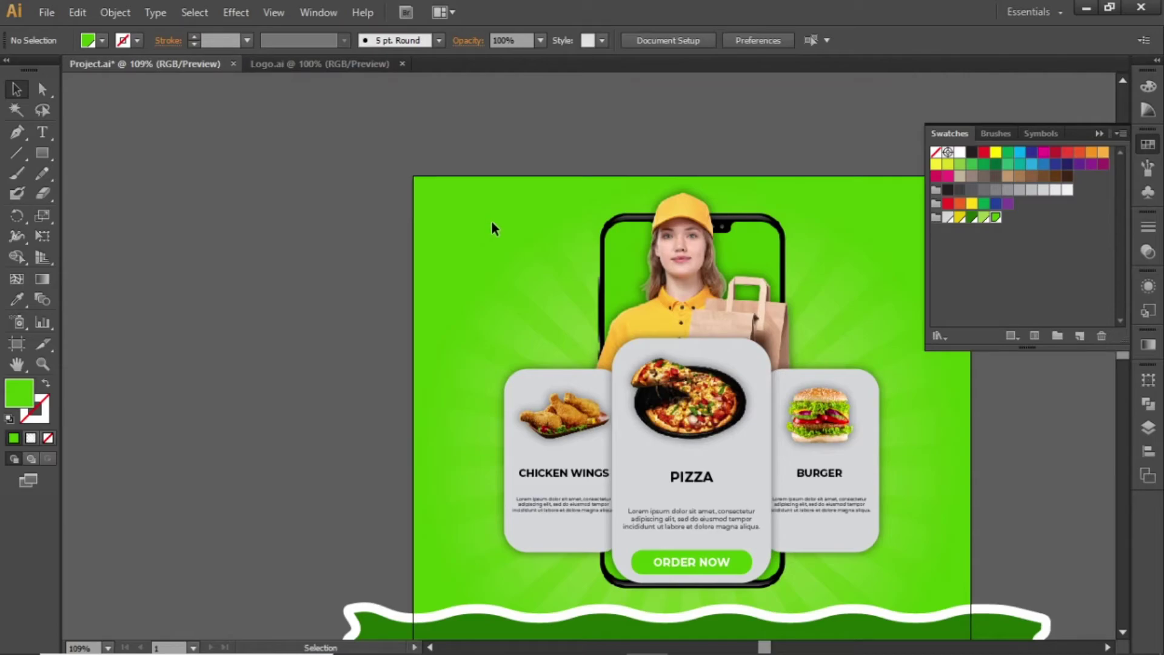
click(315, 63)
drag(609, 303, 508, 243)
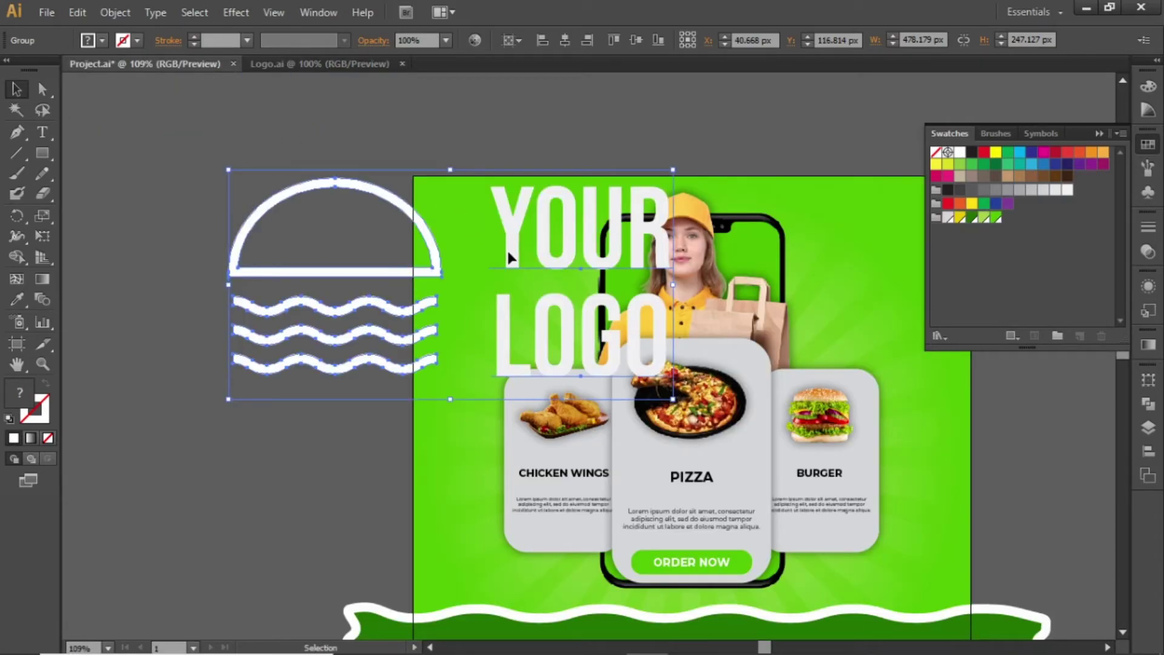
drag(450, 402, 504, 223)
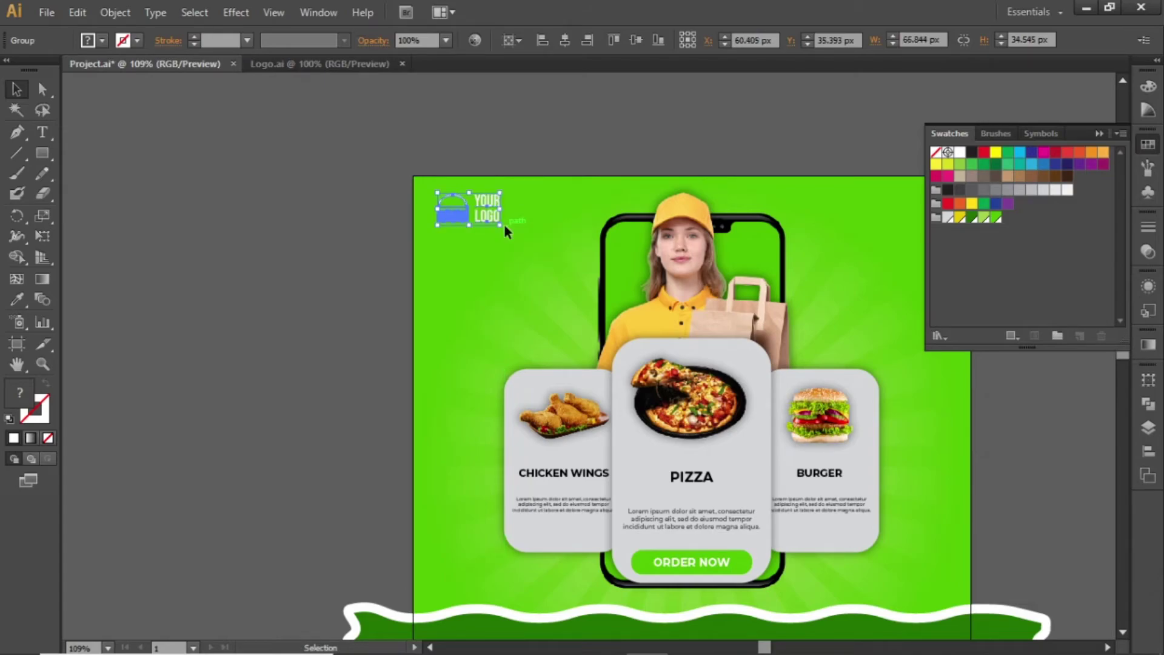
click(535, 122)
Draw a circle on the green background above the BURGER card, to the right of the phone and paper bags
drag(696, 217, 463, 146)
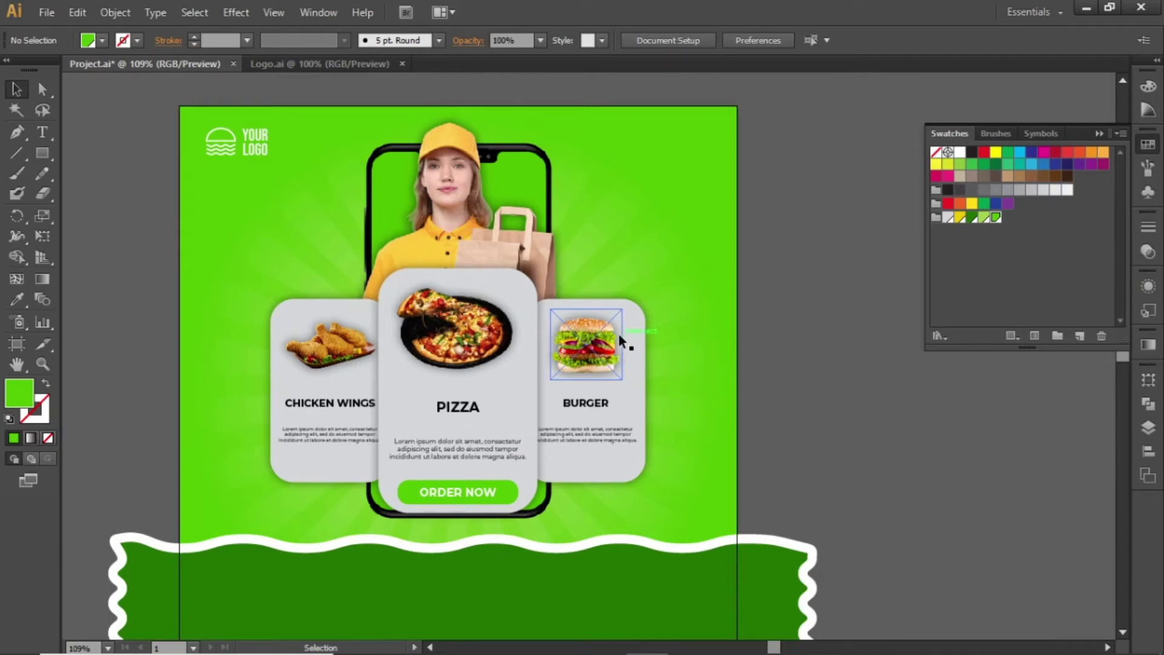
key(z)
drag(458, 167, 740, 381)
key(v)
drag(634, 257, 637, 337)
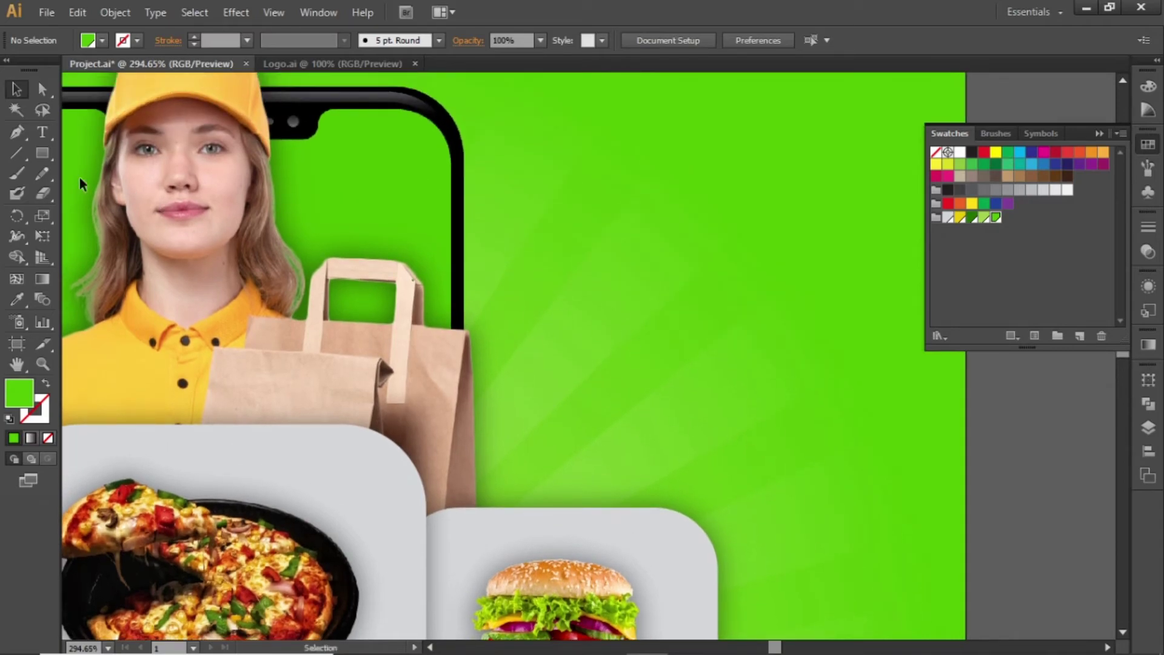
drag(42, 160, 121, 194)
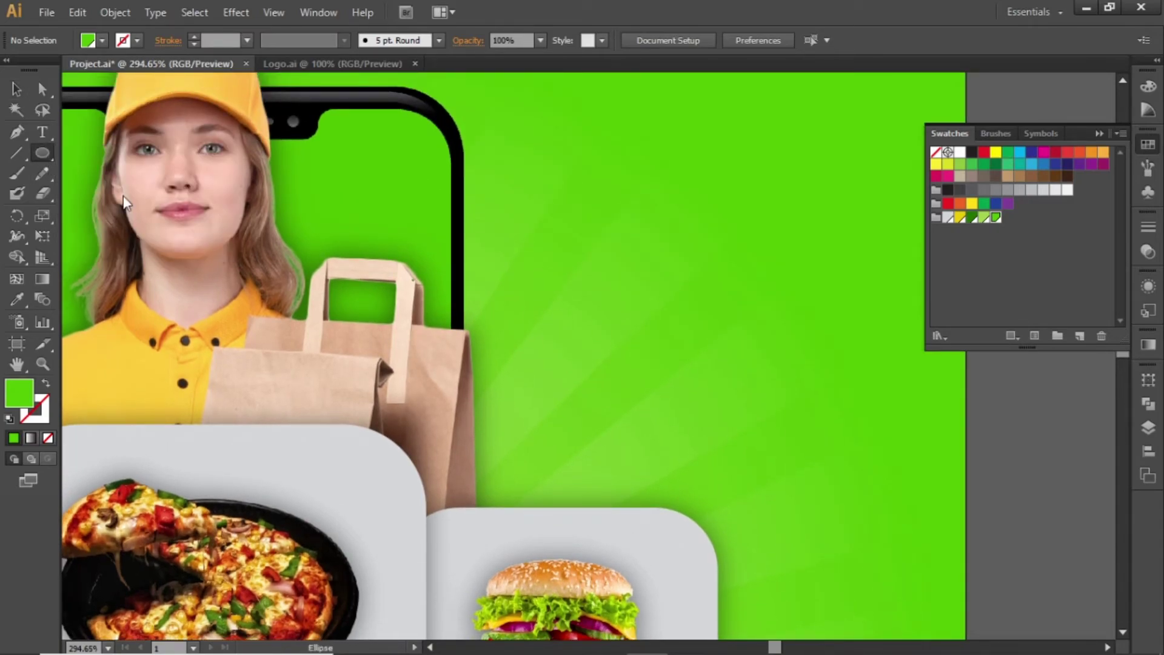
drag(595, 278, 730, 405)
key(v)
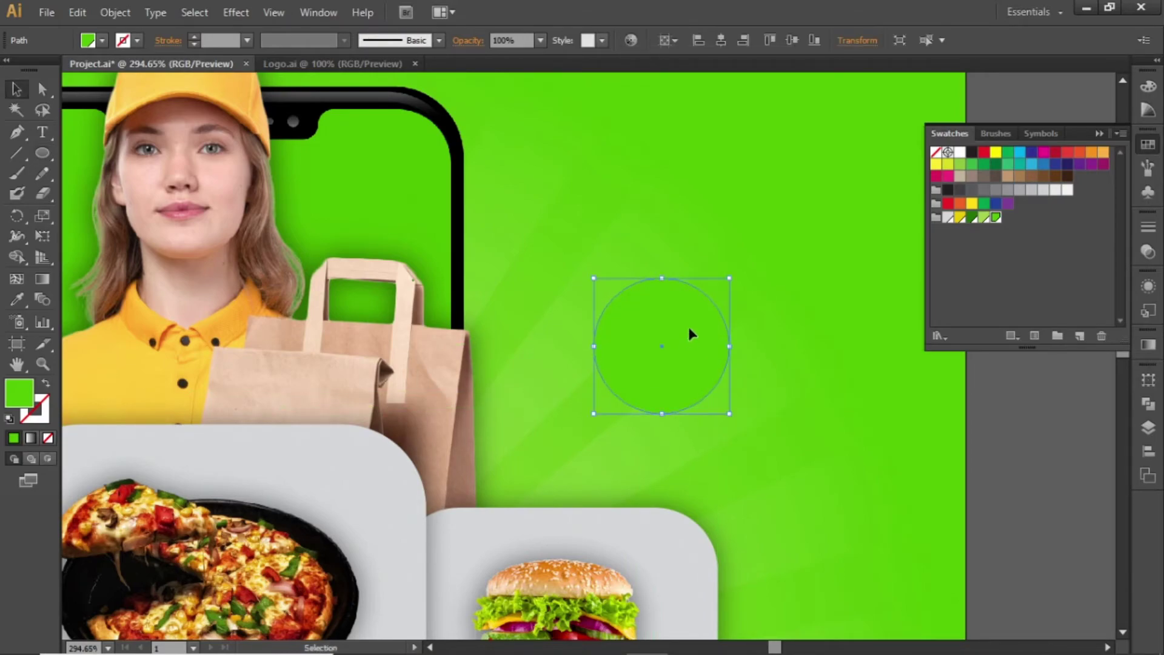
Fill the circle with the yellow swatch (R=234 G=204 B=5) and check that swatch's color options
click(956, 218)
click(849, 347)
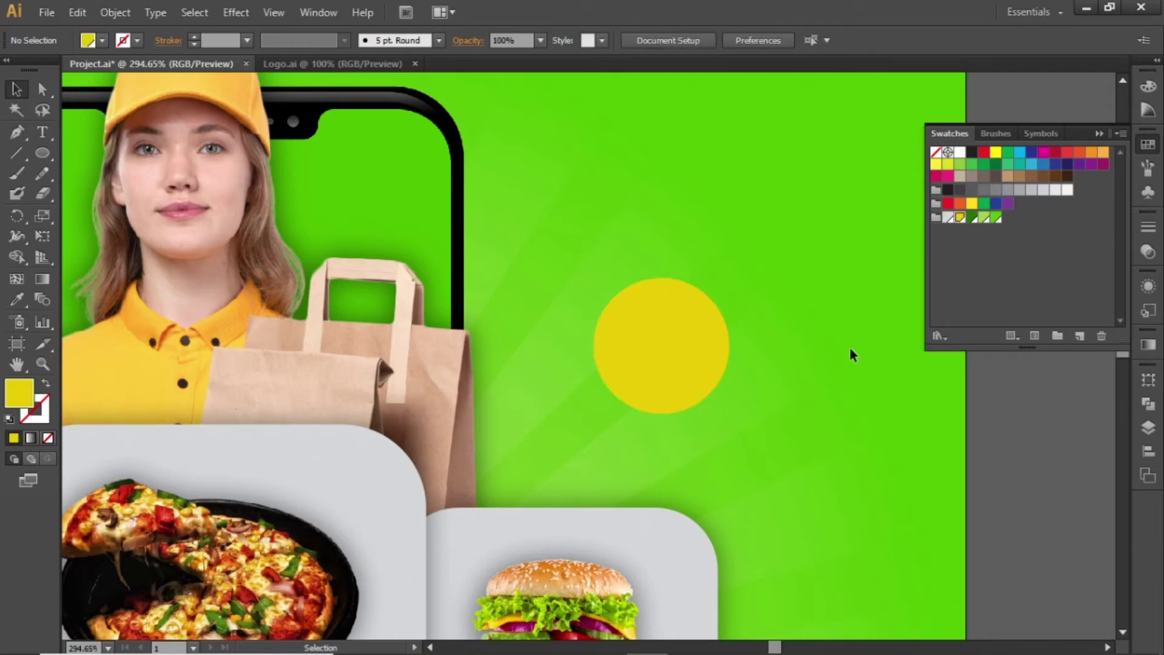
double_click(960, 218)
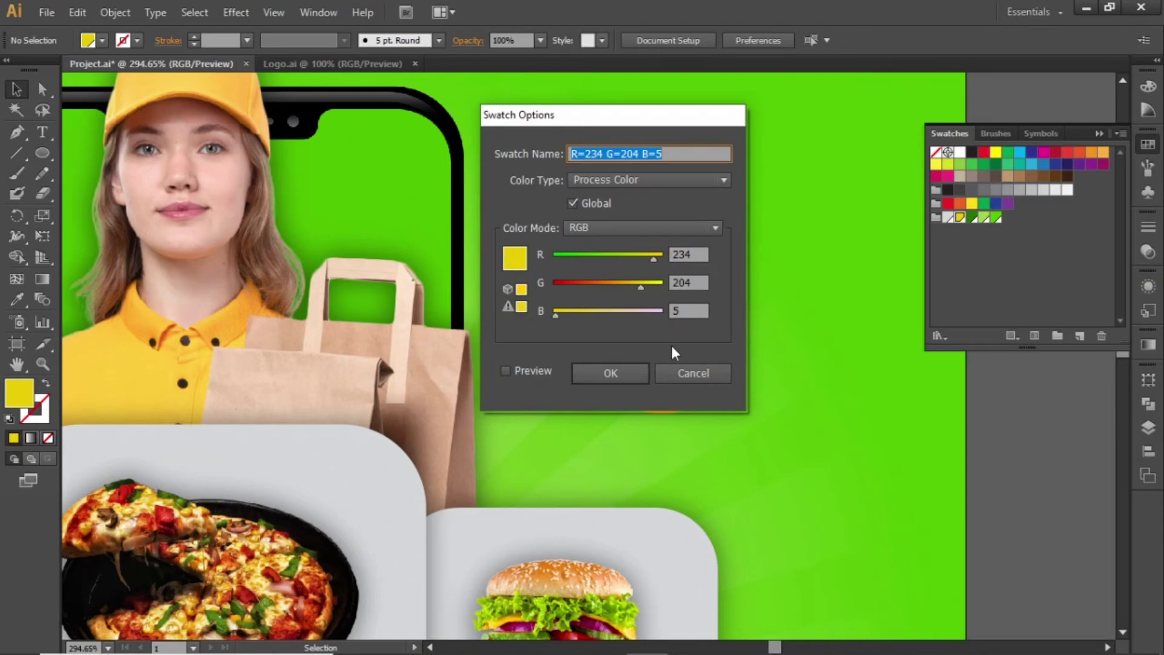
click(623, 375)
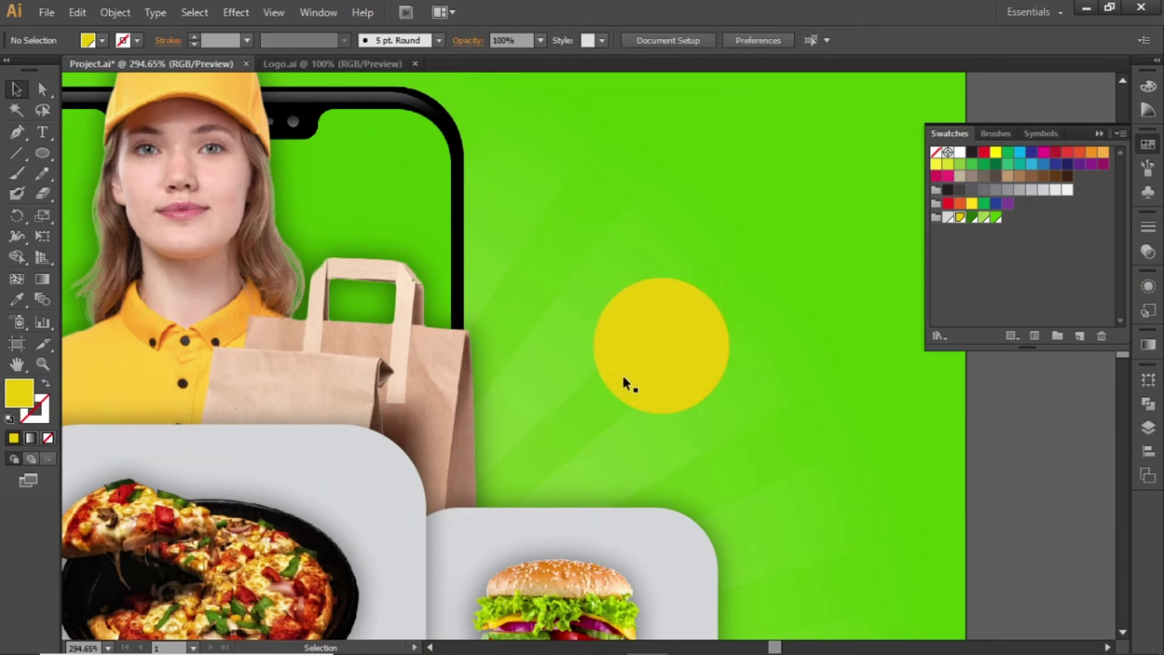
Apply a Multiply drop shadow with 50% opacity, 0 px offsets and 5 px blur to the yellow circle, and shift it slightly left
click(676, 336)
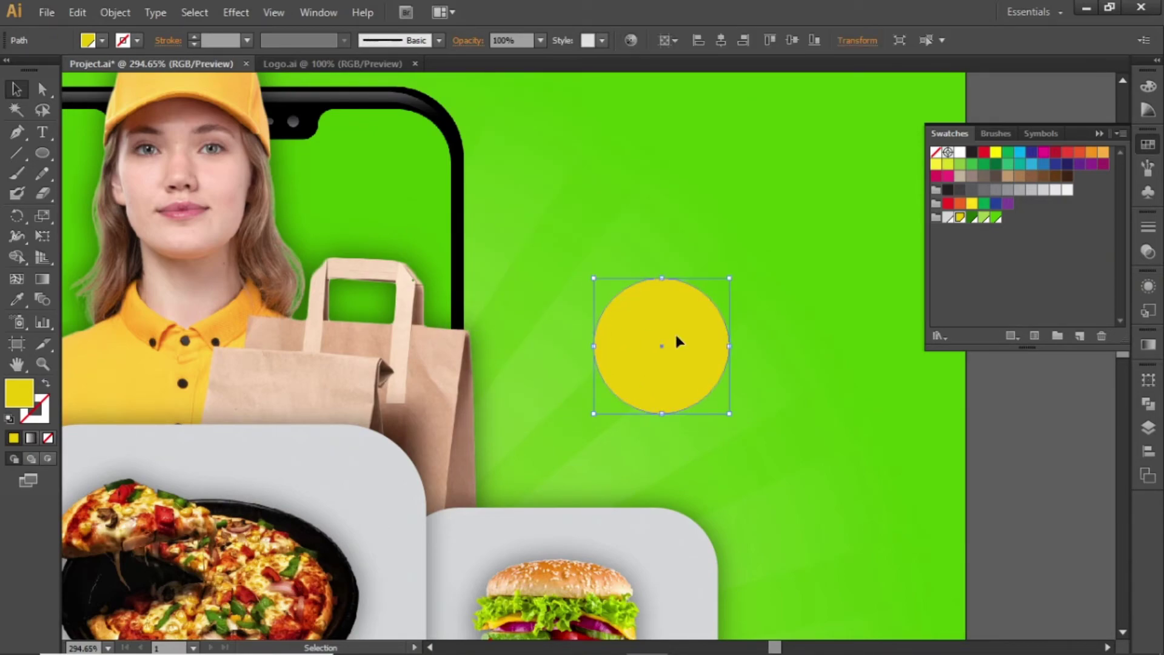
click(236, 12)
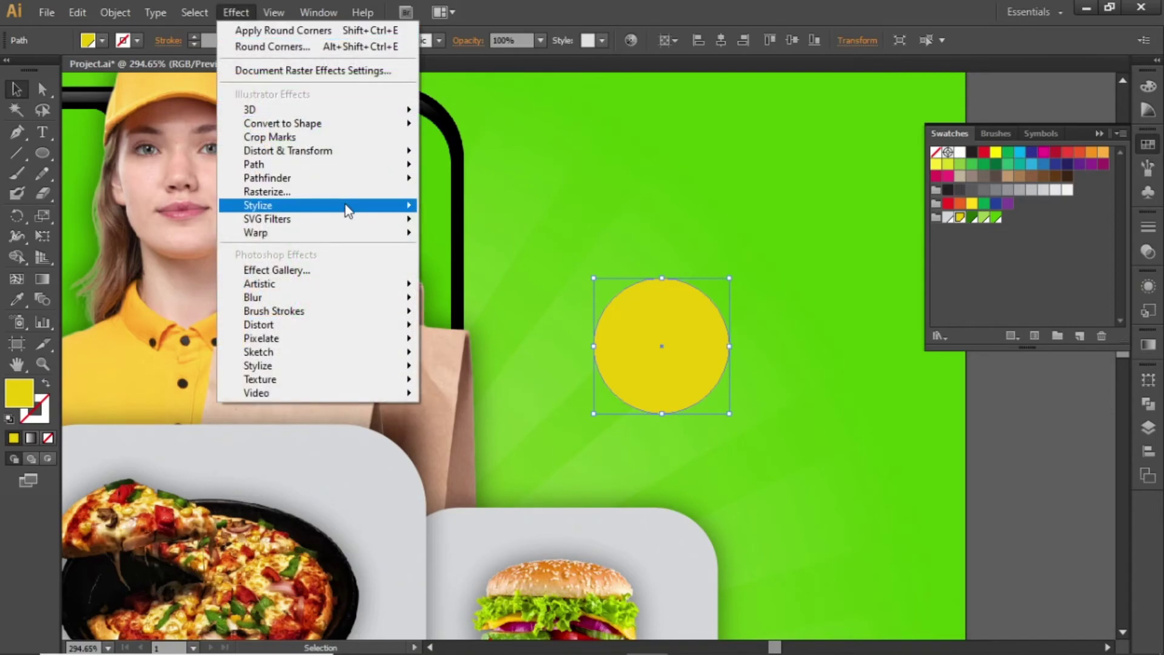
mouse_move(386, 207)
click(492, 208)
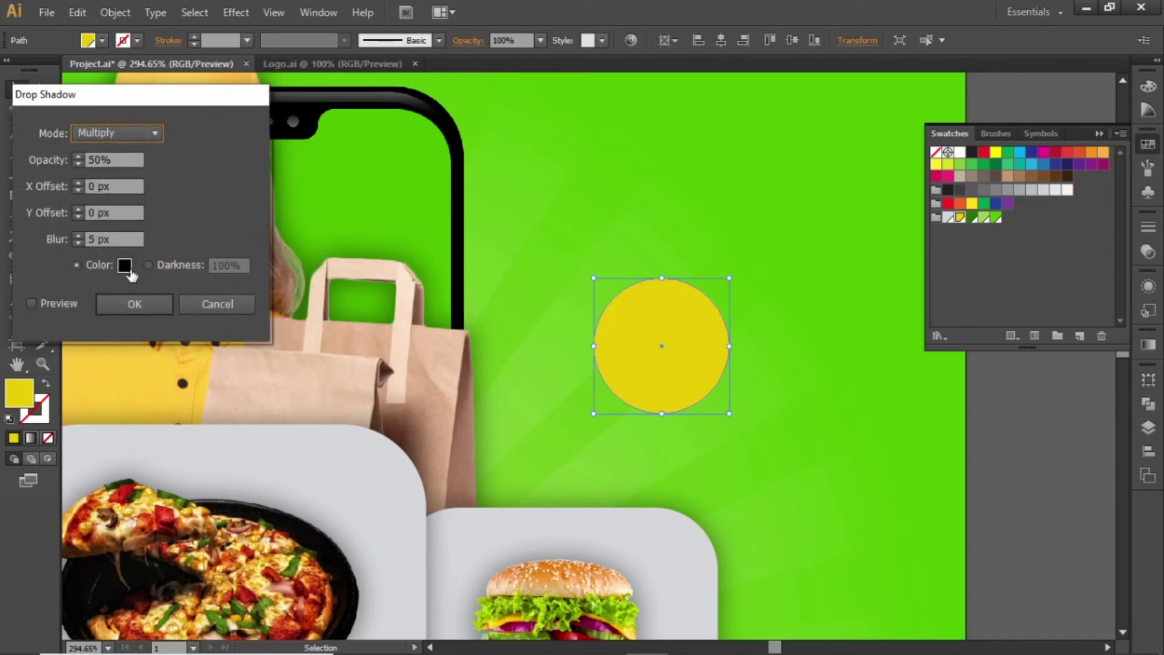
click(135, 304)
drag(603, 343, 599, 348)
click(734, 353)
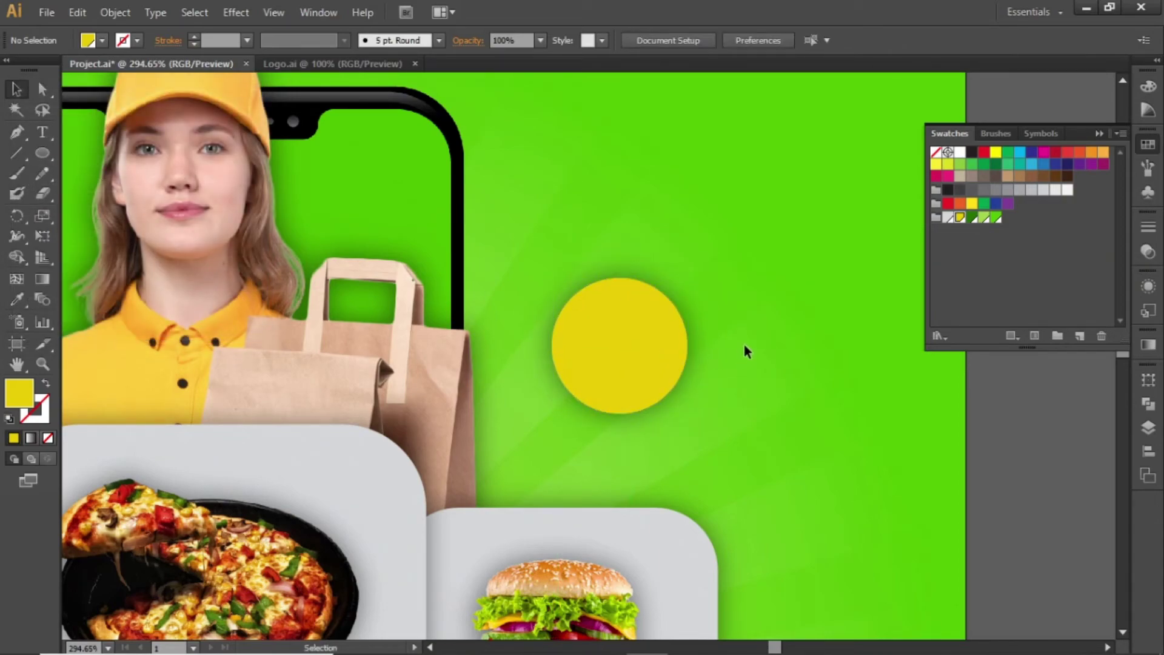
Add the text "50% OFF" on two lines on the green background beside the yellow circle
click(42, 132)
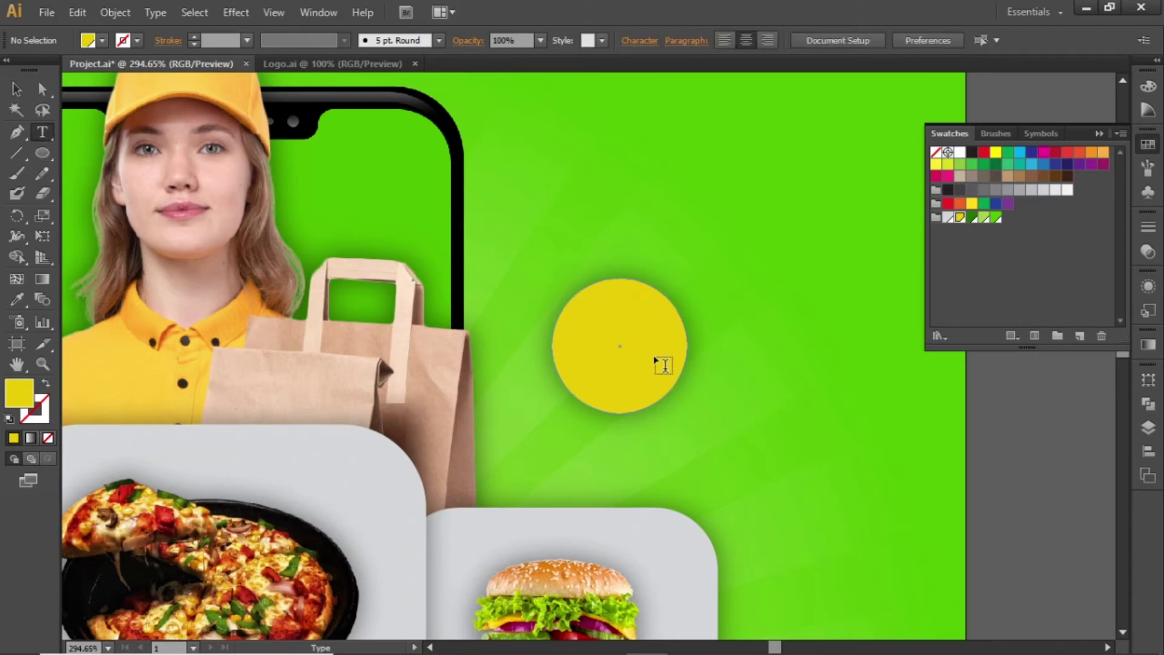
click(790, 339)
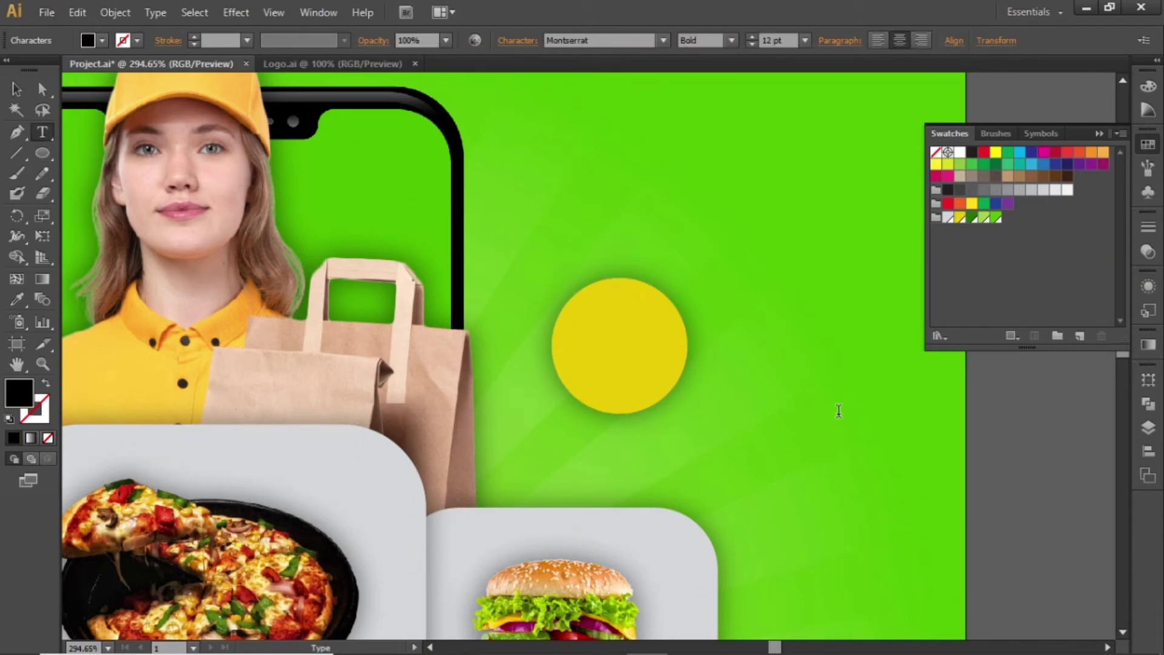
text(50%)
key(Return)
text(OFF)
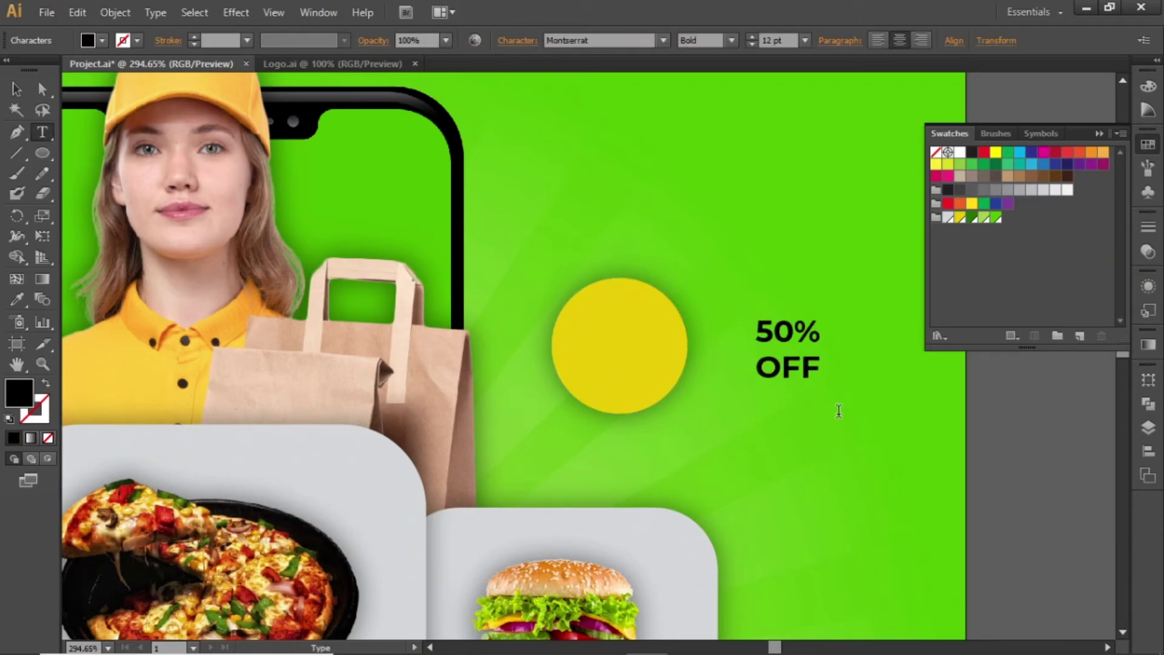
key(Escape)
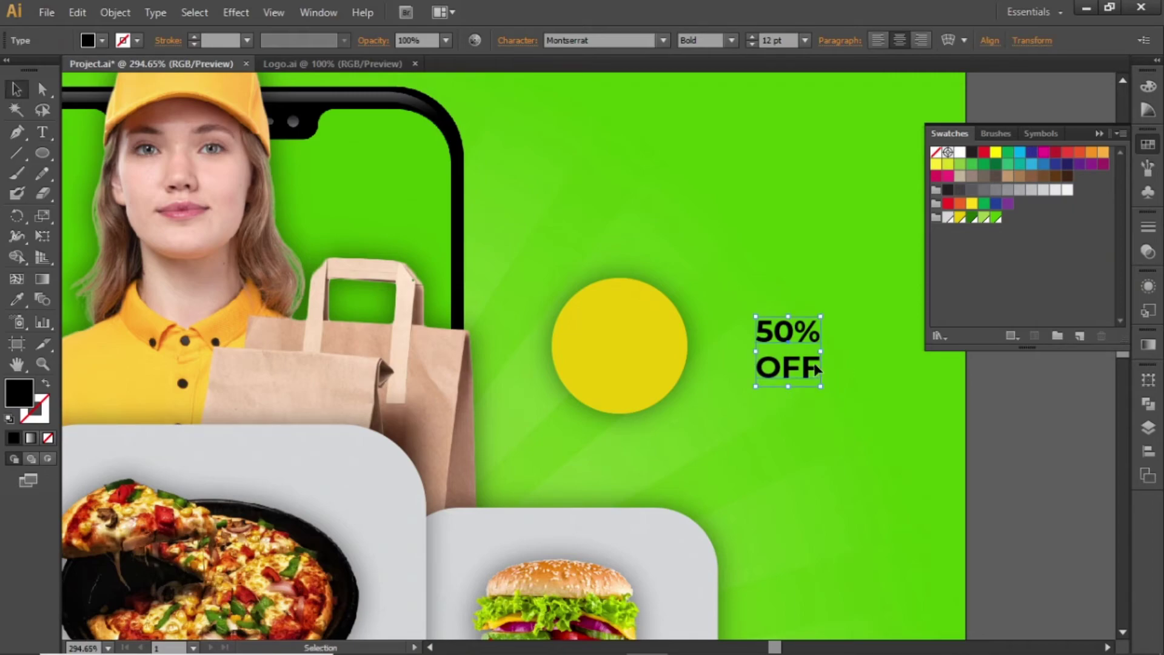
Change the font of the 50% OFF text to Bebas Neue Regular
click(617, 42)
text(Bebas Neue Regular)
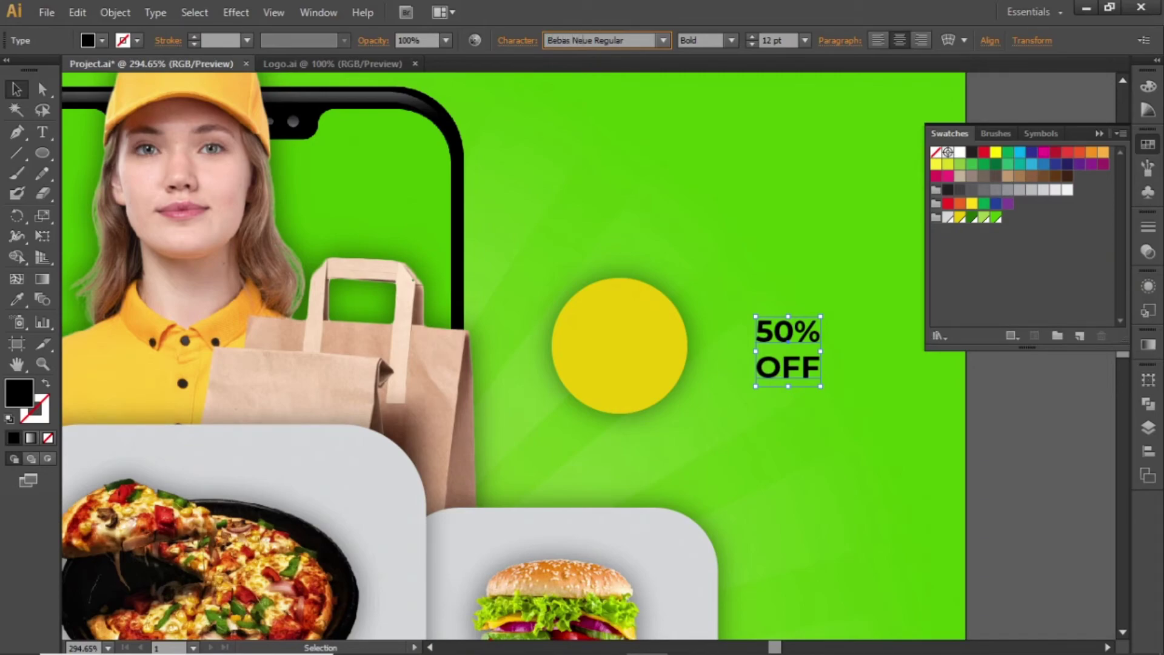
key(Return)
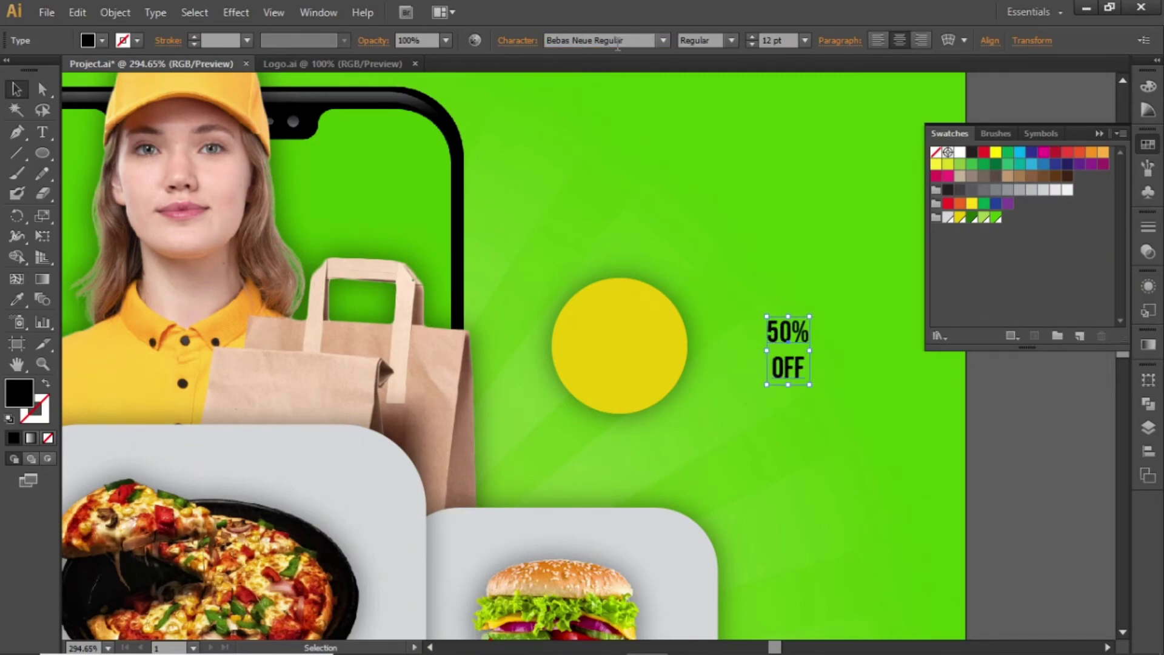
Place the 50% OFF text on the yellow circle and align the two by their vertical centers
drag(790, 333, 621, 330)
shift+click(671, 334)
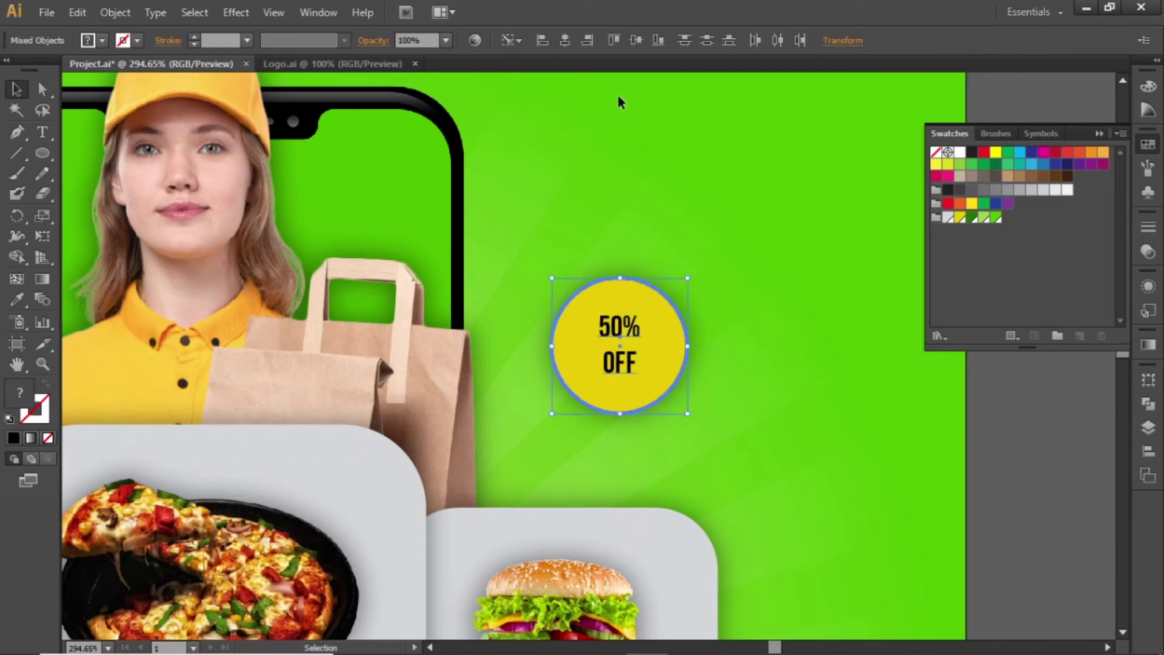
click(634, 40)
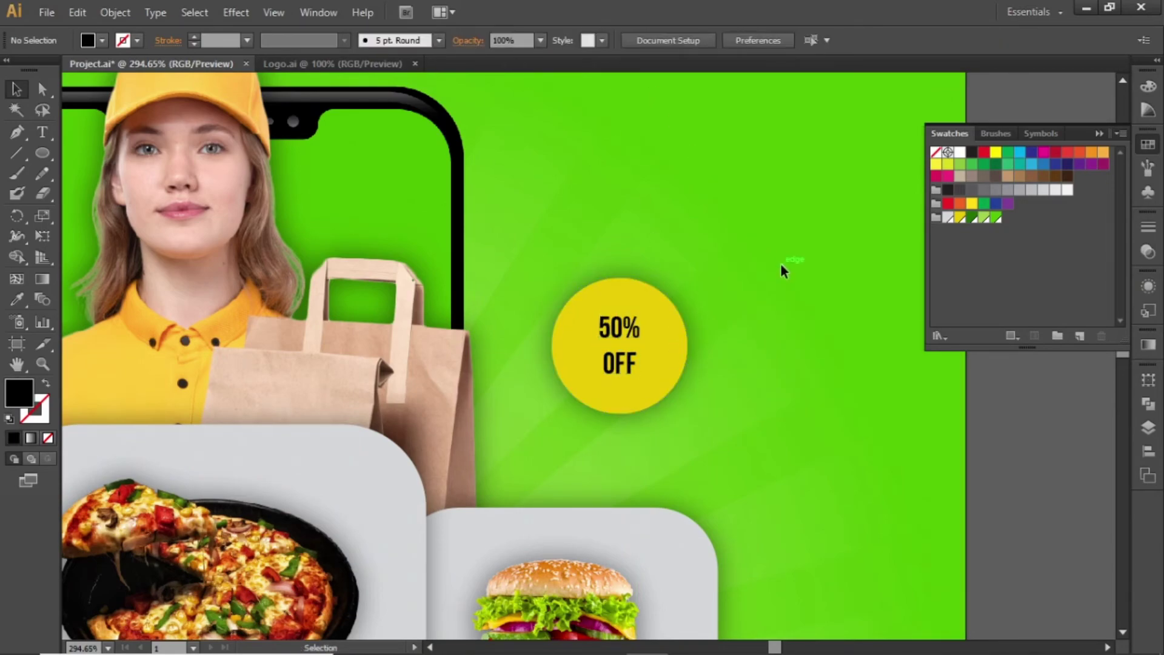
Enlarge the 50% OFF text on the yellow circle to 18 pt
click(770, 40)
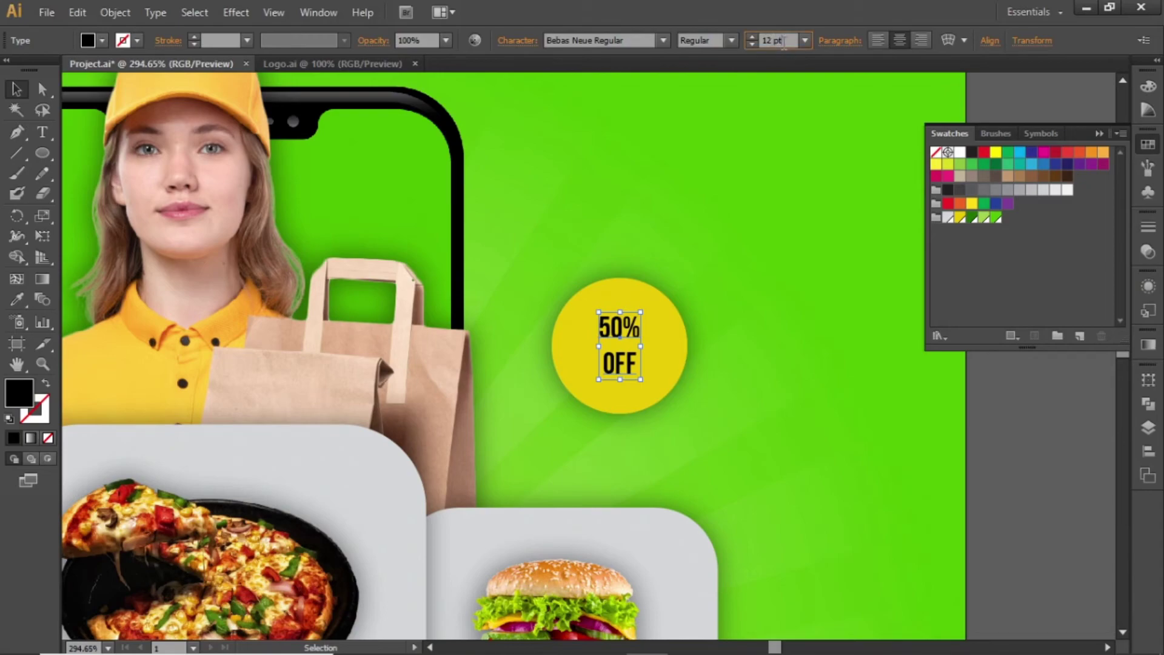
text(16)
key(Return)
text(18)
key(Return)
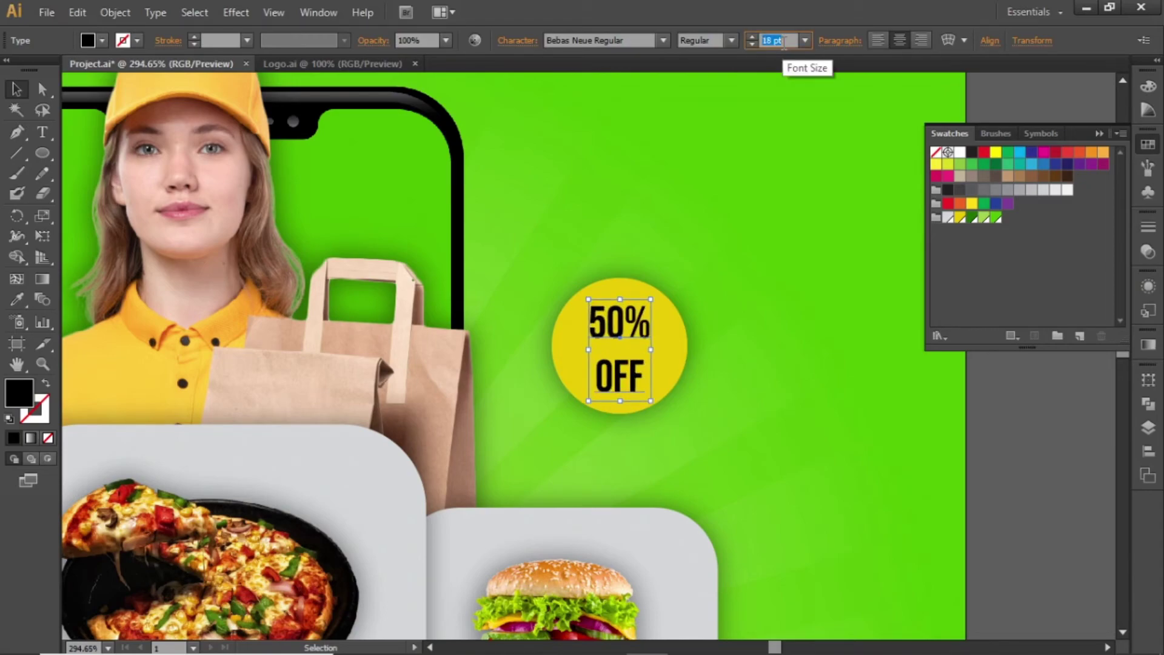
click(831, 293)
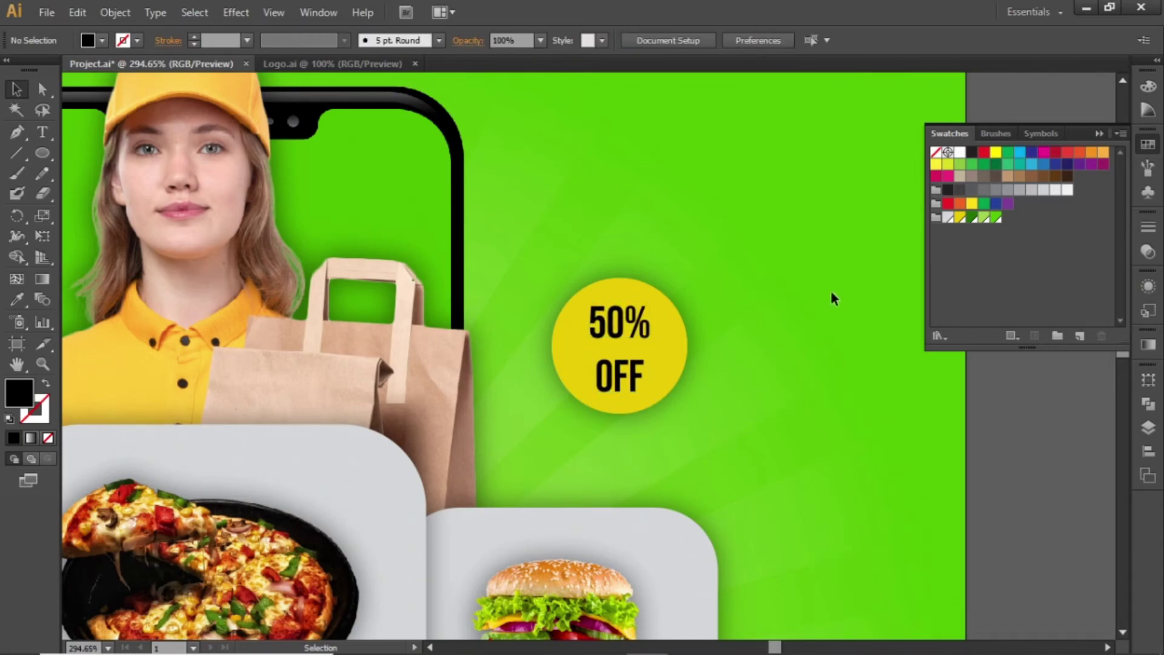
click(628, 327)
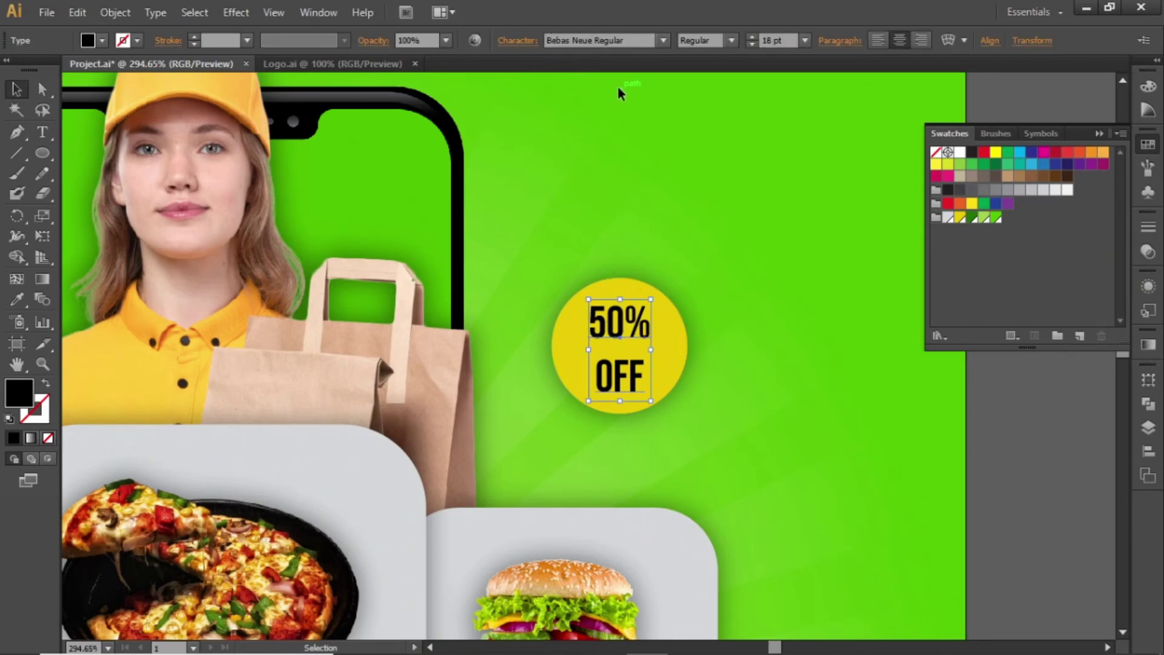
click(769, 282)
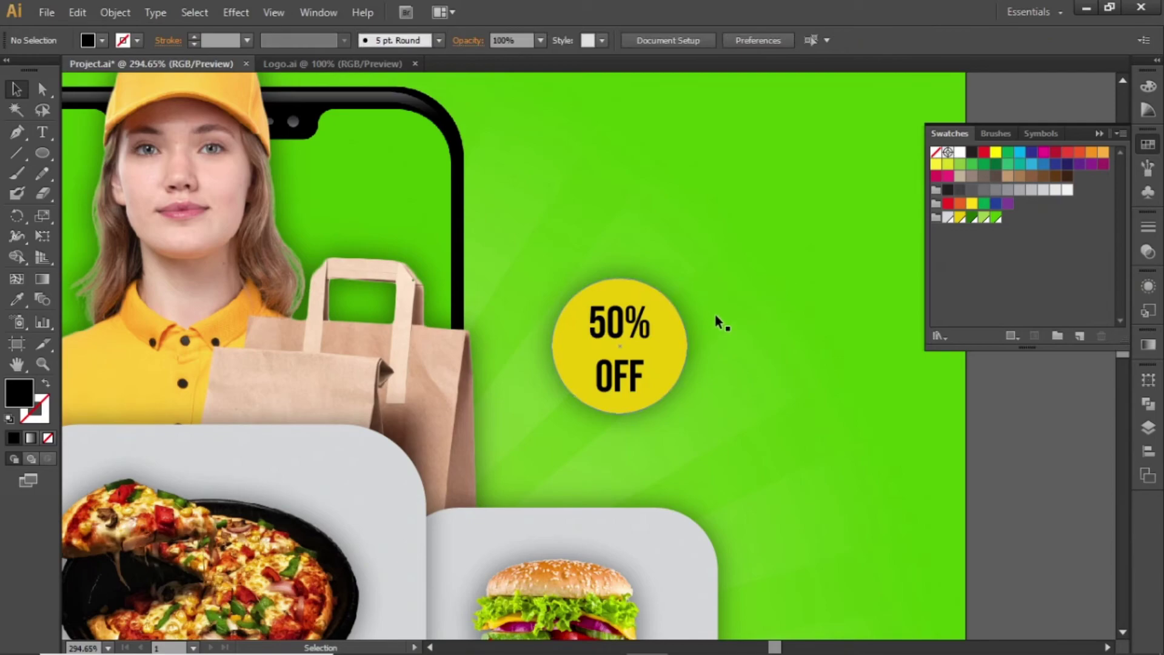
Nudge the yellow circle and its 50% OFF text together to the left, closer to the paper bags
click(600, 381)
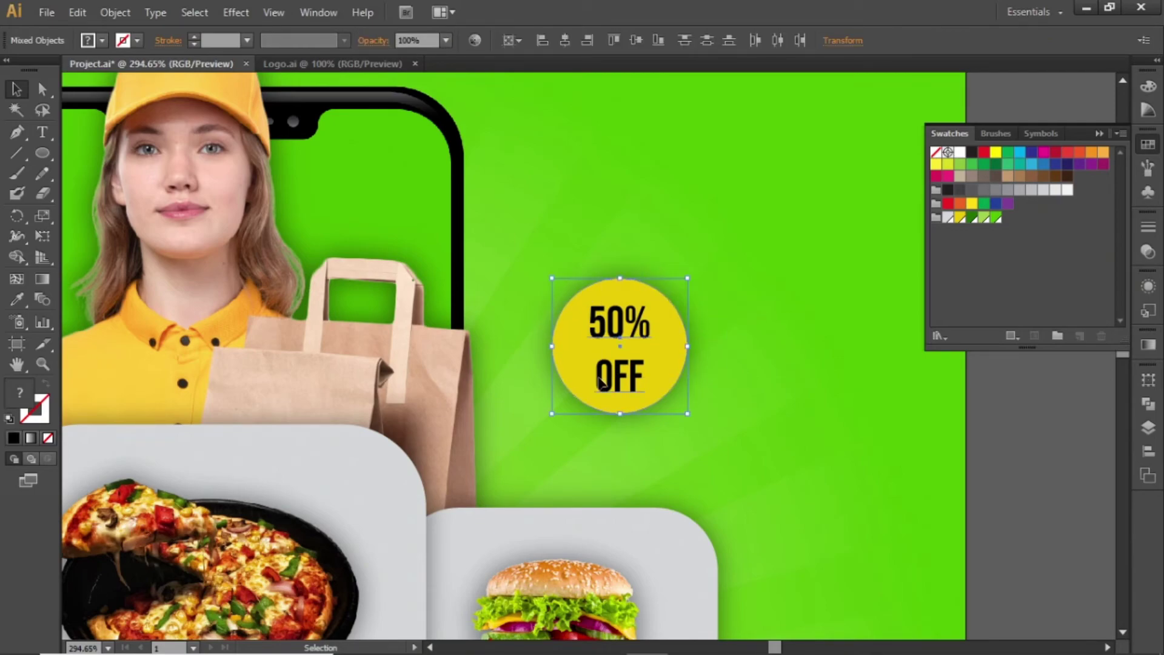
key(ctrl+minus)
key(ctrl+minus)
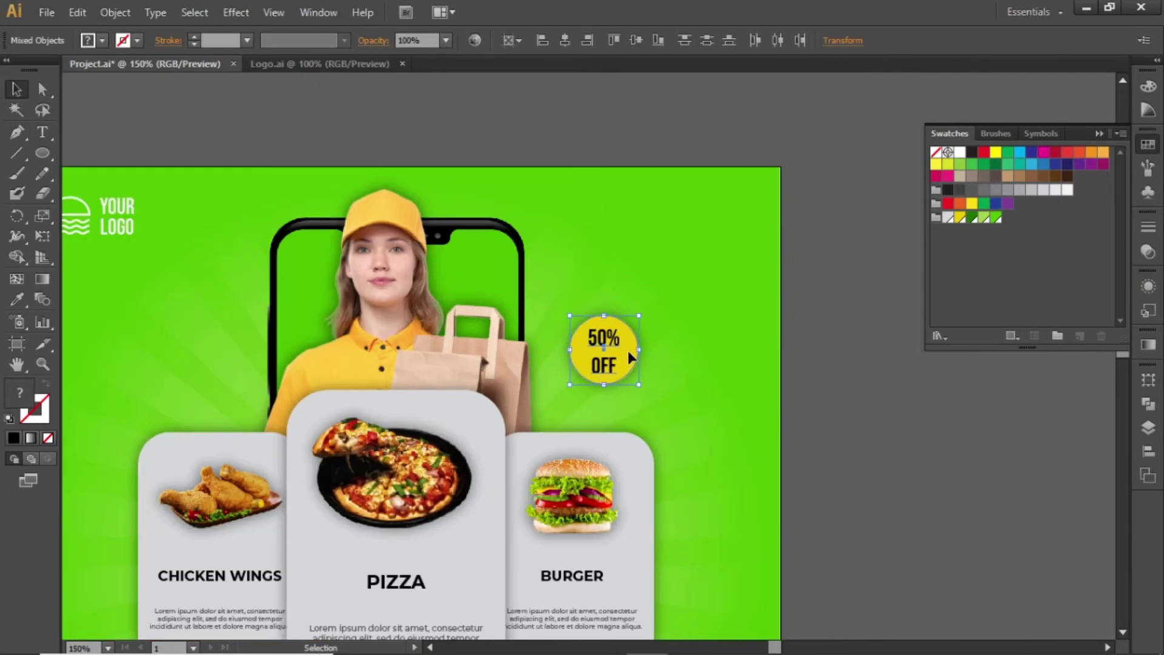
key(shift+Left)
key(shift+Left)
key(shift+Left)
key(shift+Right)
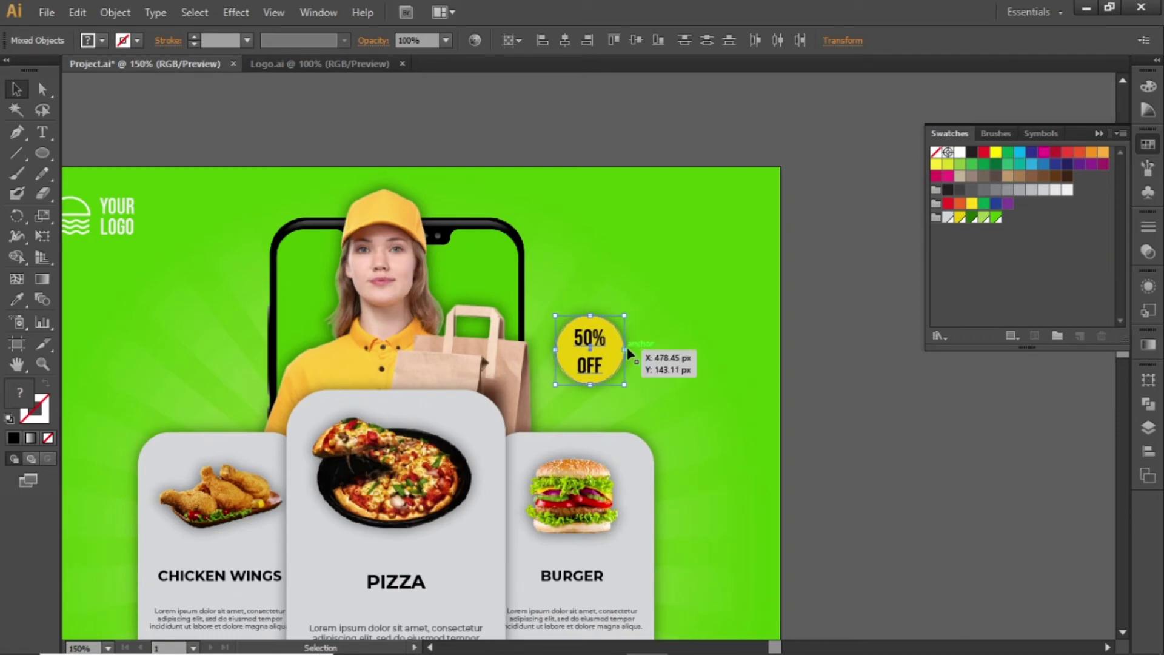
click(737, 366)
Add the headline text "FRESH FOOD HOME DELIVERY" on the dark green wavy banner
drag(737, 366, 828, 299)
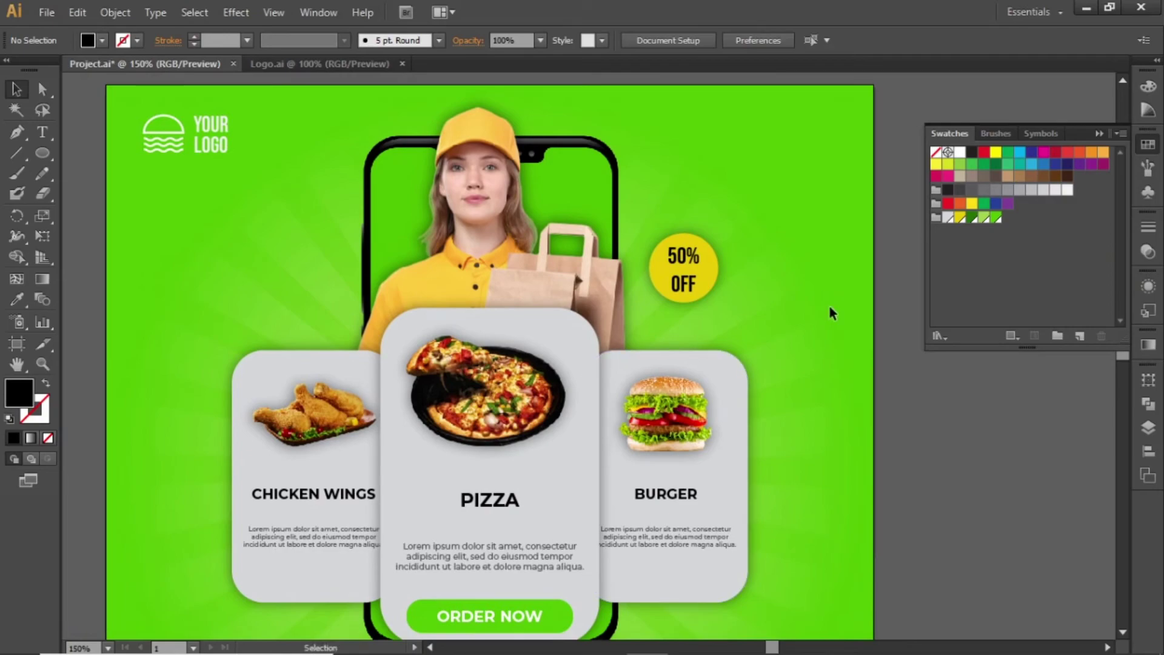
scroll(813, 394, down, 2)
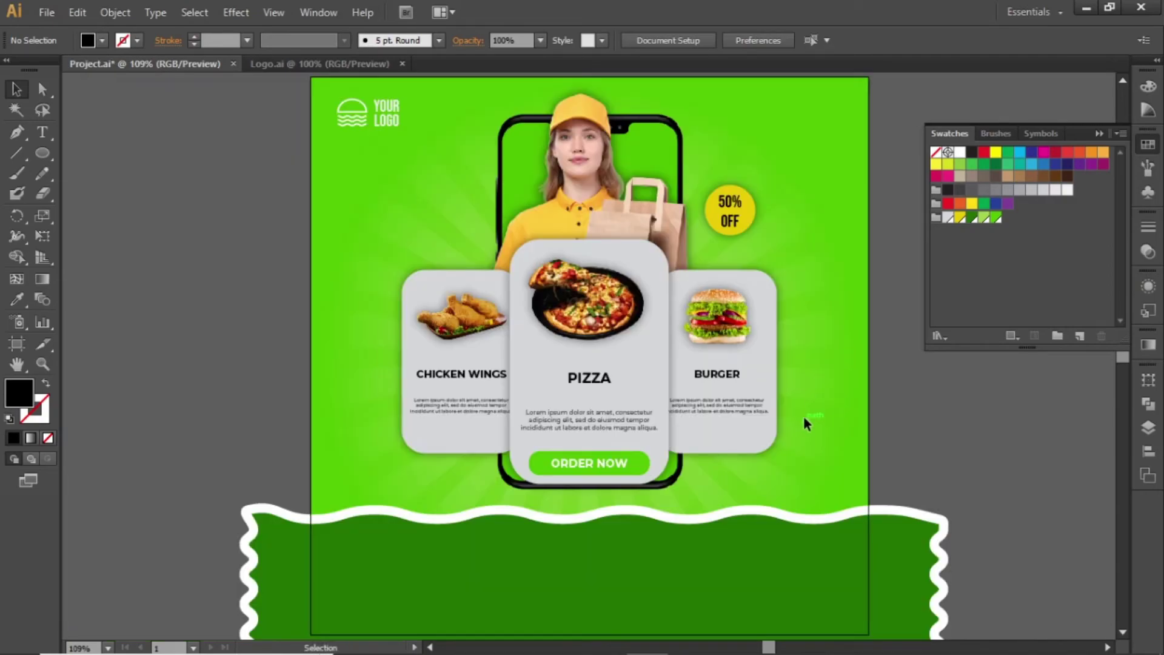
scroll(788, 370, down, 3)
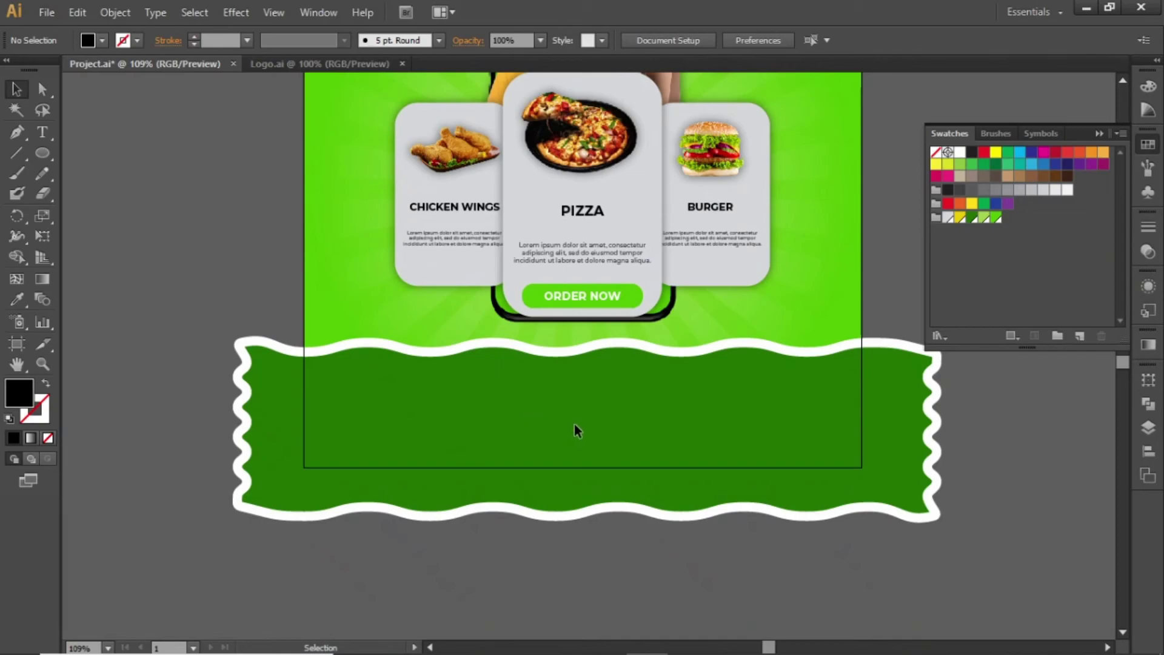
click(46, 133)
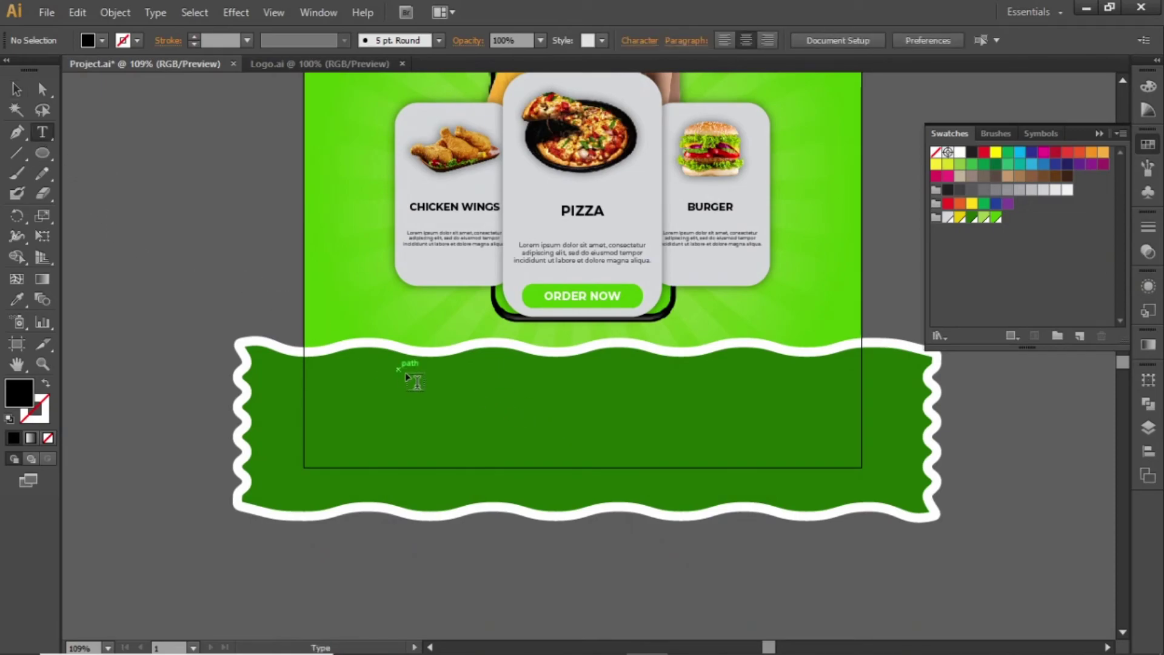
click(498, 407)
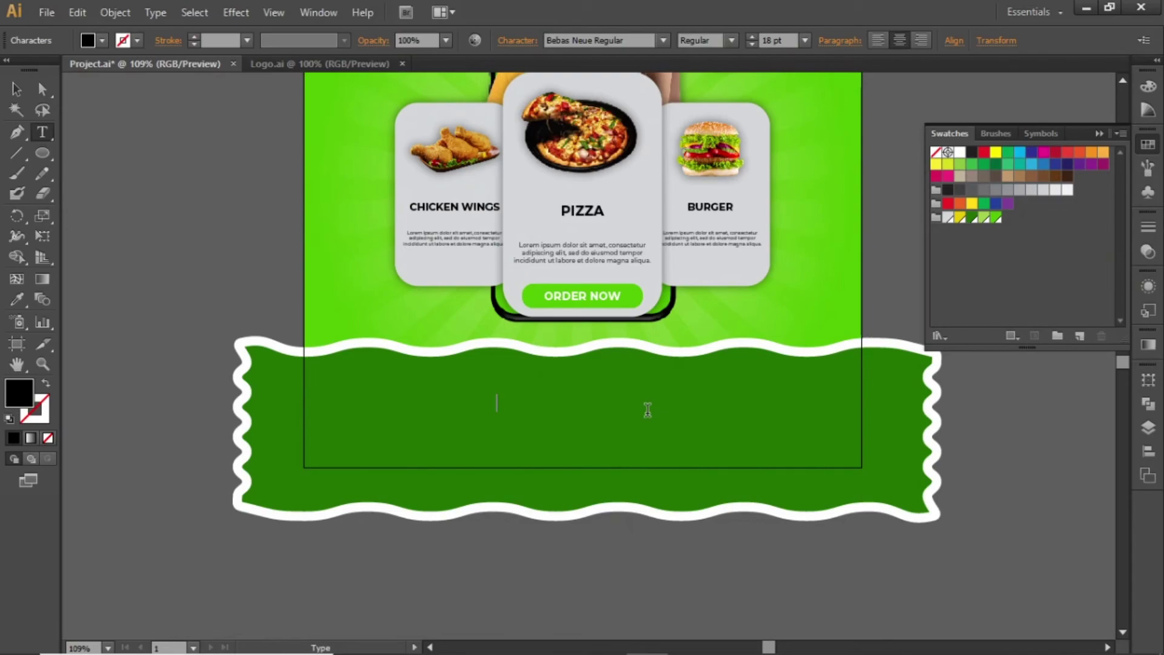
text(FRESH FOOD HOME DELIVERY)
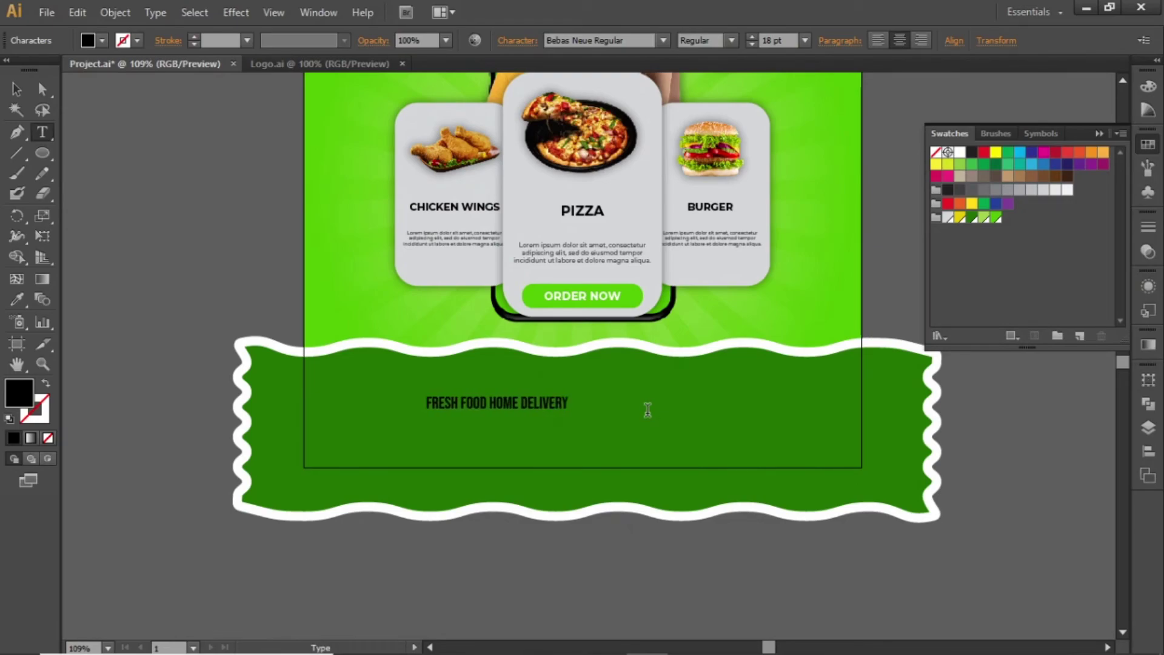
key(Escape)
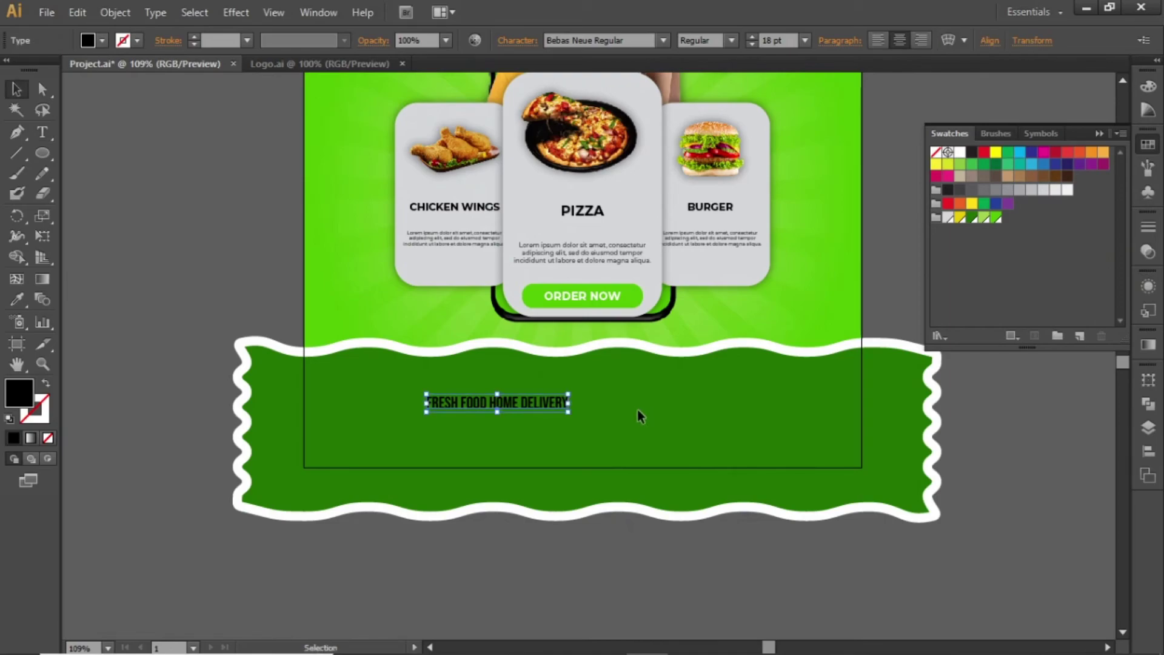
Center the FRESH FOOD HOME DELIVERY headline horizontally on the artboard and fill it with the yellow swatch
click(1148, 451)
click(980, 407)
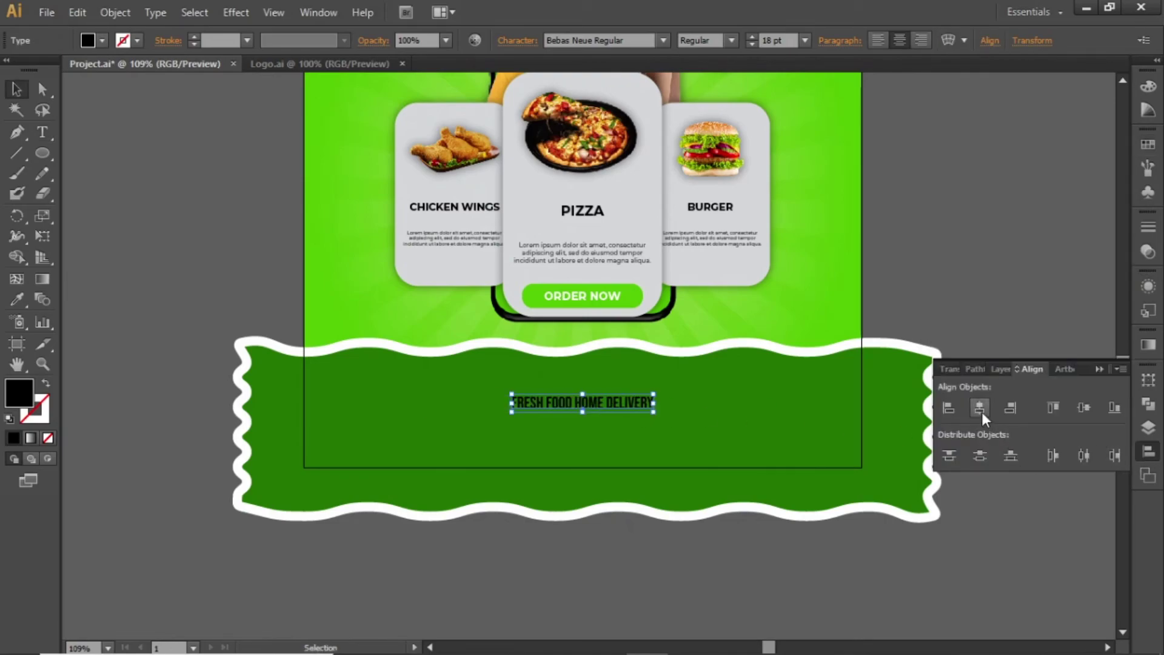
click(1148, 144)
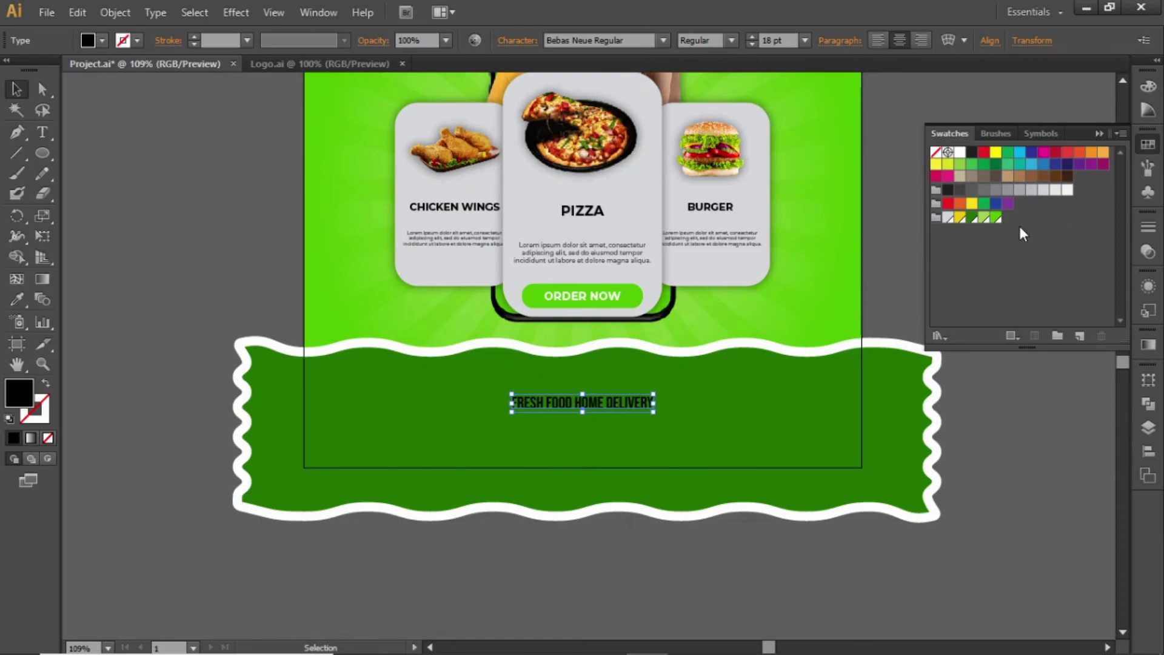
click(961, 217)
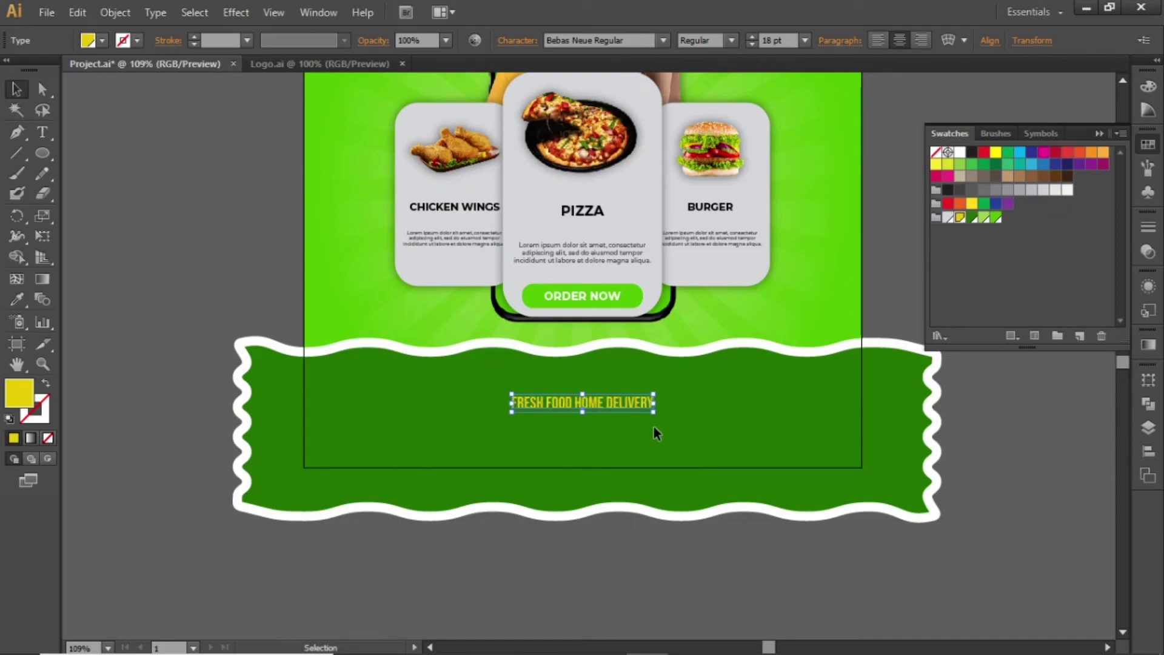
Set the banner headline's font size to 50 pt
click(787, 41)
text(50)
key(Return)
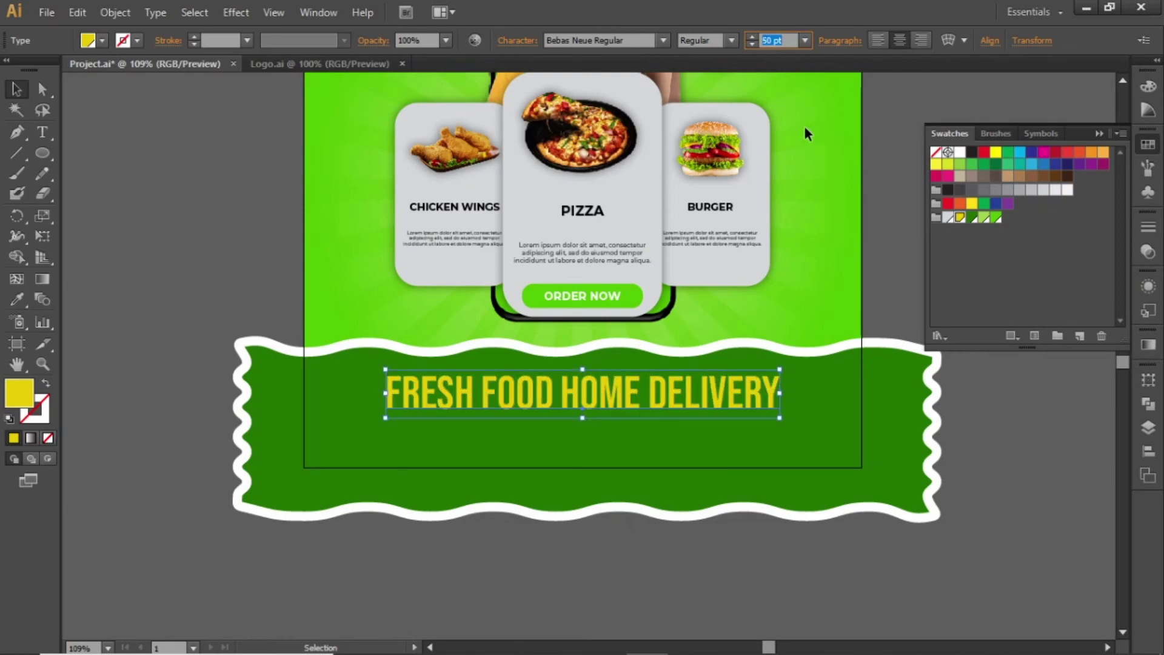
key(Escape)
Nudge the banner headline slightly upward, closer to the banner's wavy upper edge
key(Up)
key(Up)
key(Up)
key(Up)
key(Up)
key(Up)
key(Up)
key(Up)
key(Up)
key(Up)
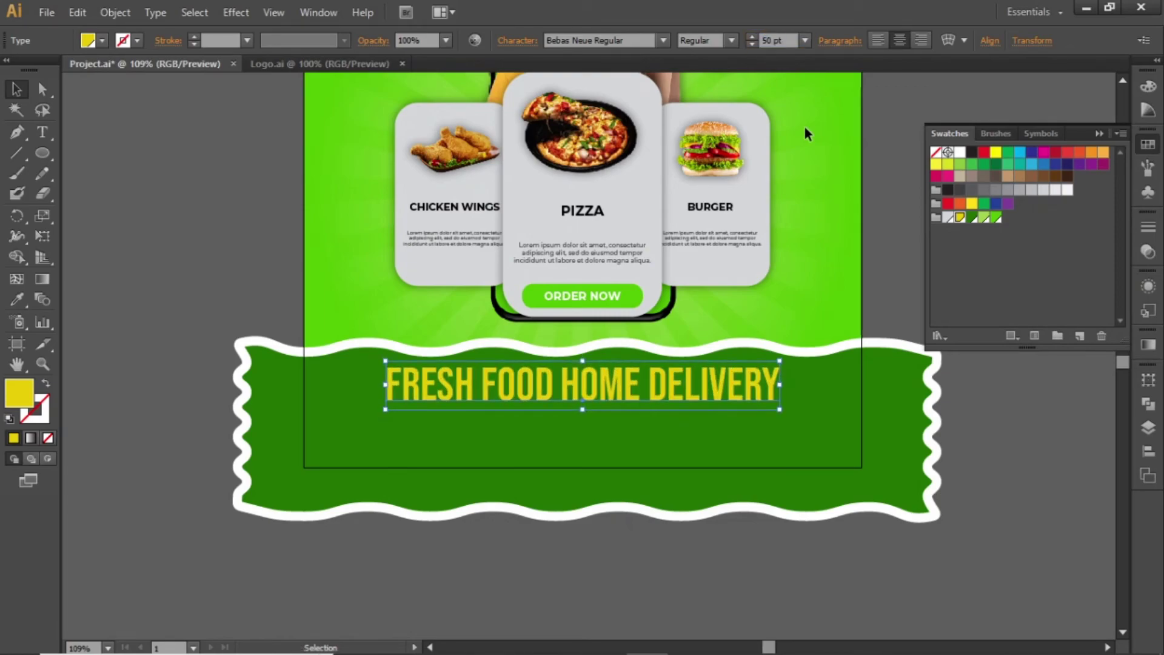
click(766, 429)
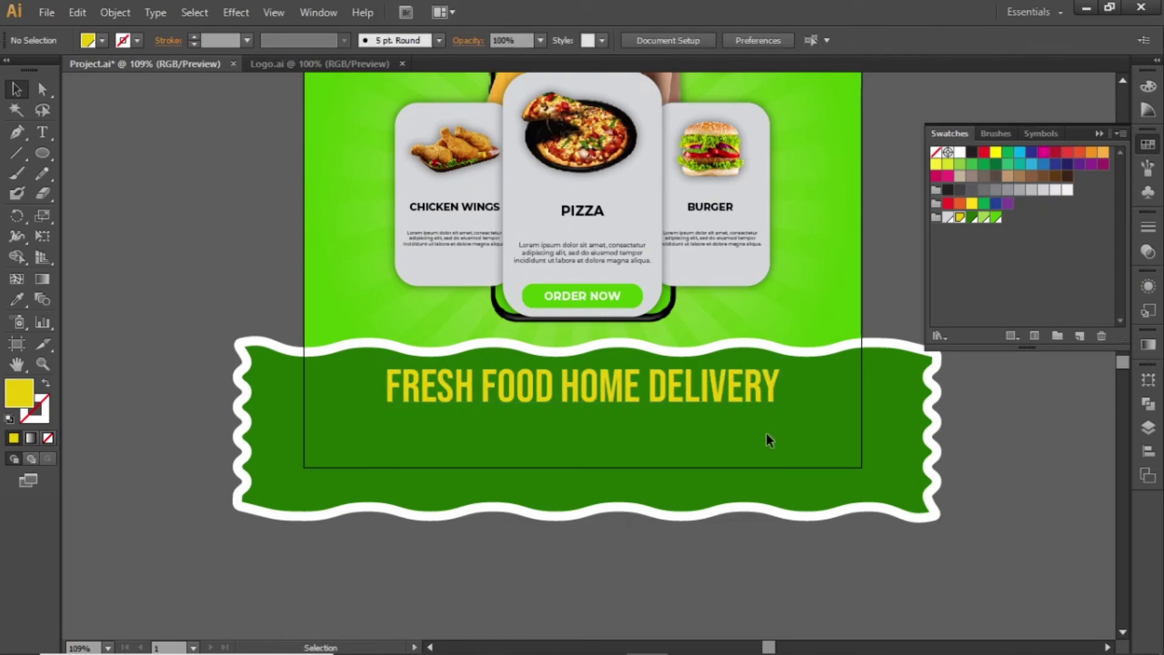
Duplicate the pizza card's placeholder paragraph below the FRESH FOOD HOME DELIVERY headline and fill the copy with white
key(ctrl+equal)
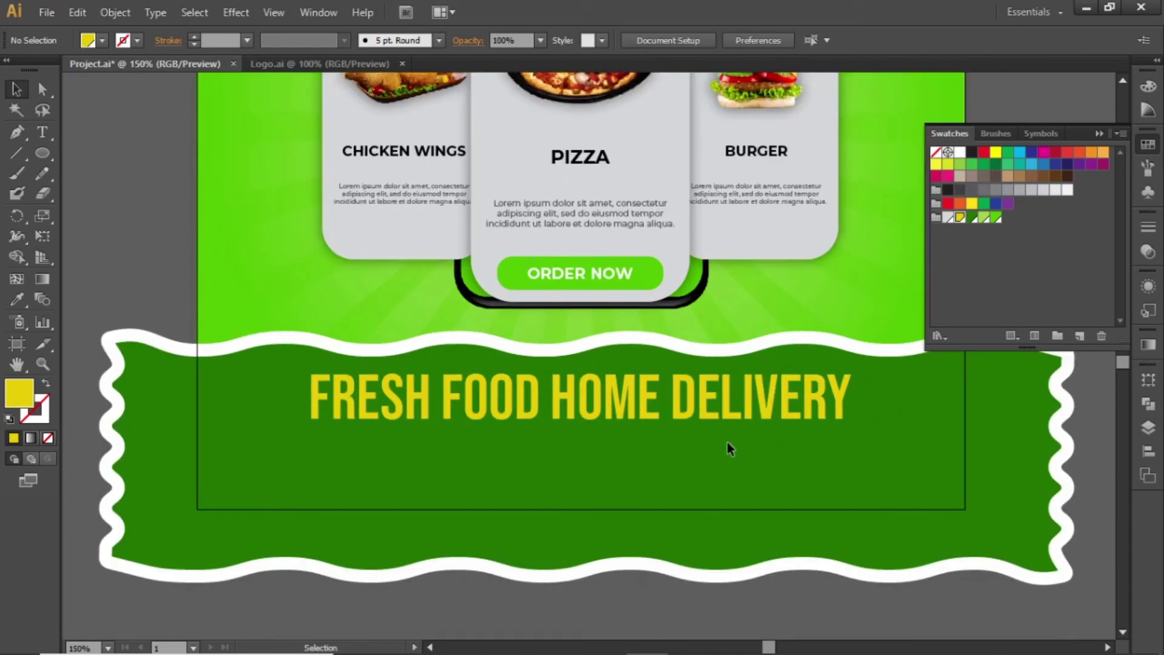
click(600, 228)
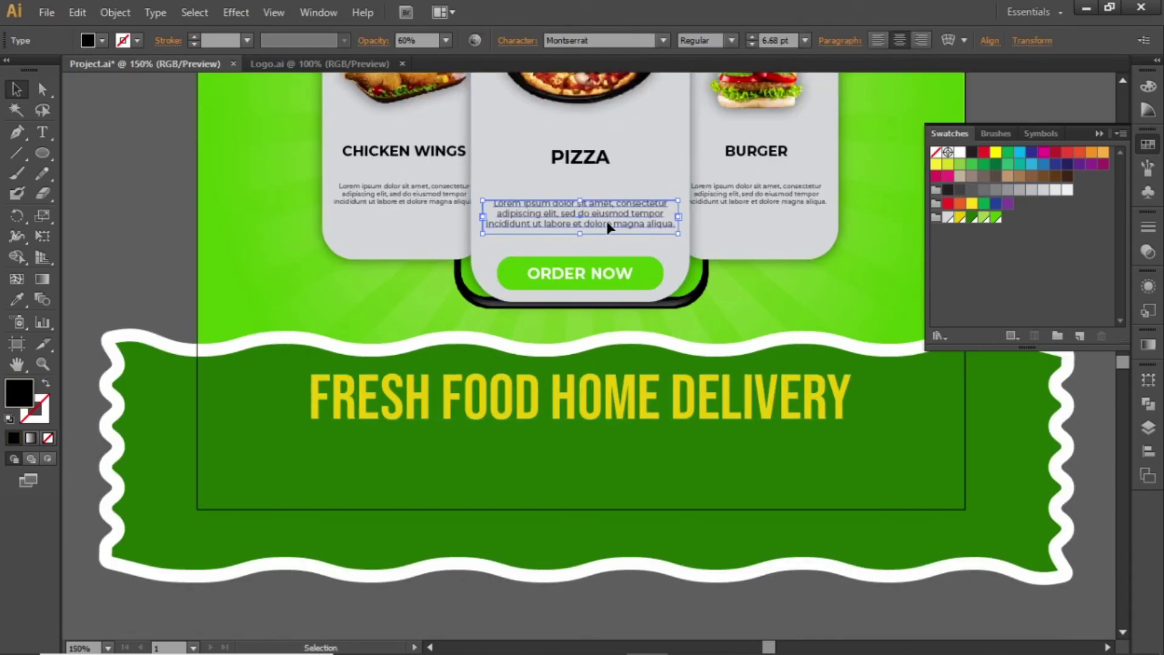
drag(608, 227, 610, 470)
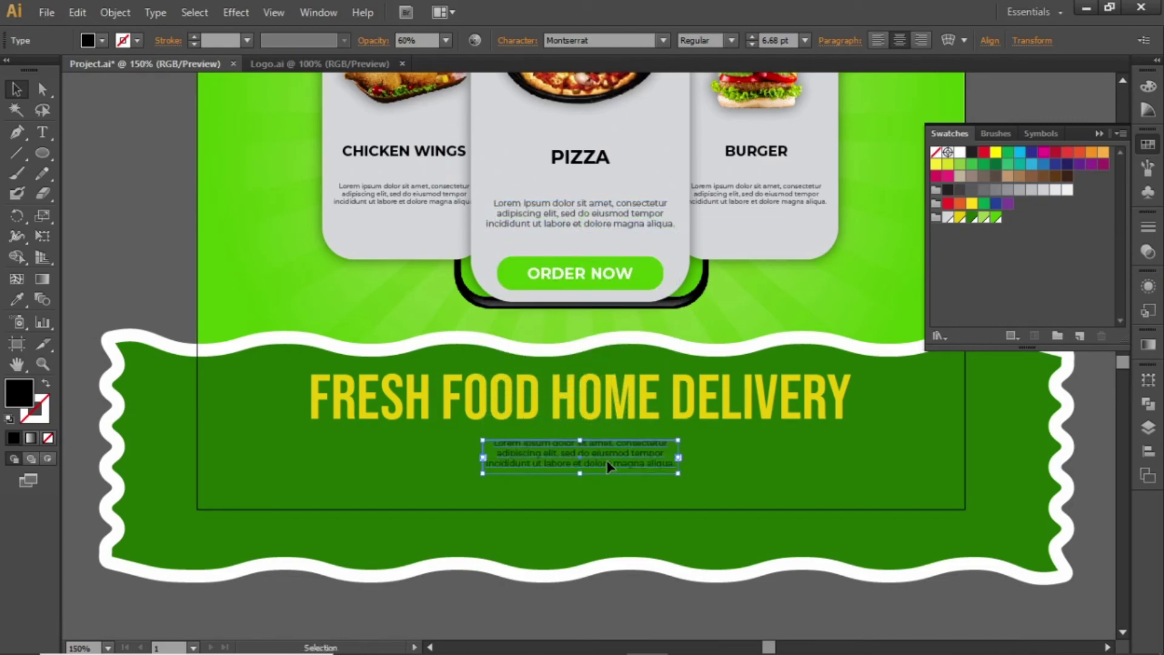
click(962, 152)
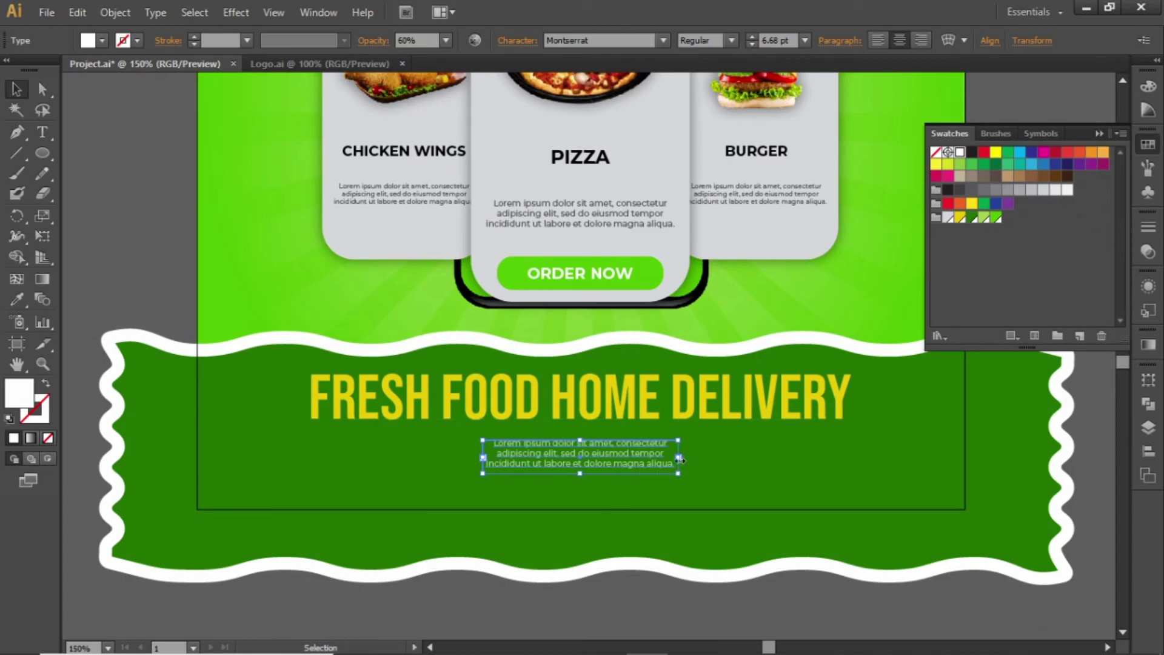
Widen the banner paragraph's text box to about the headline's width and set its font size to 11 pt
drag(679, 459, 855, 459)
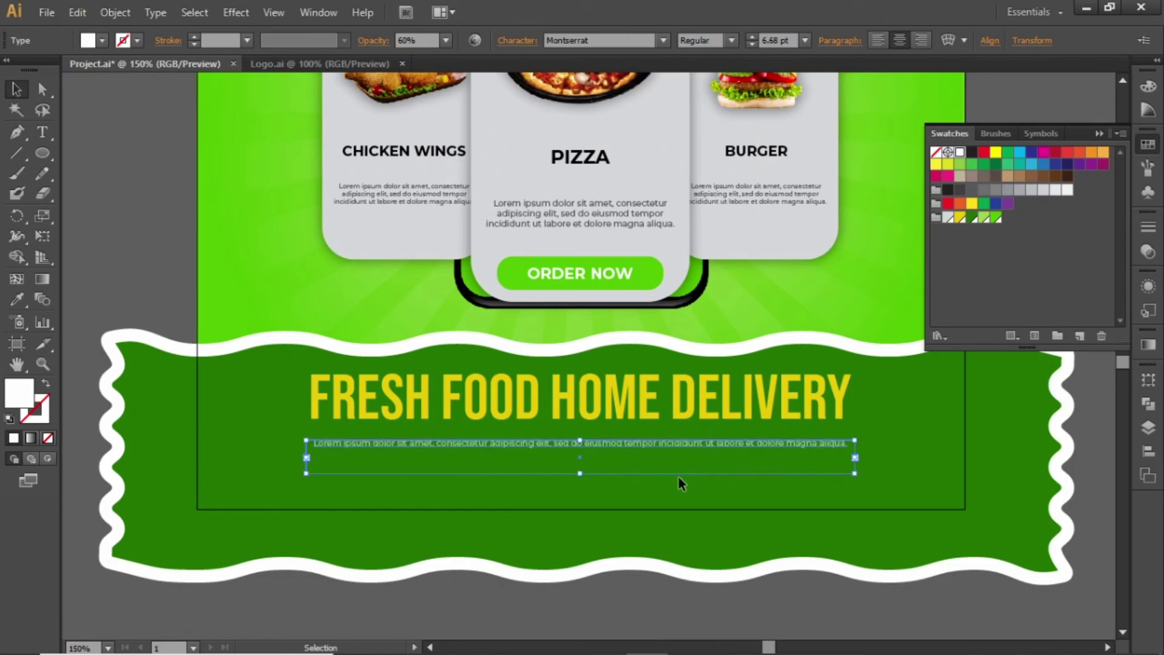
key(Up)
key(Up)
key(Up)
key(Up)
key(Up)
key(Up)
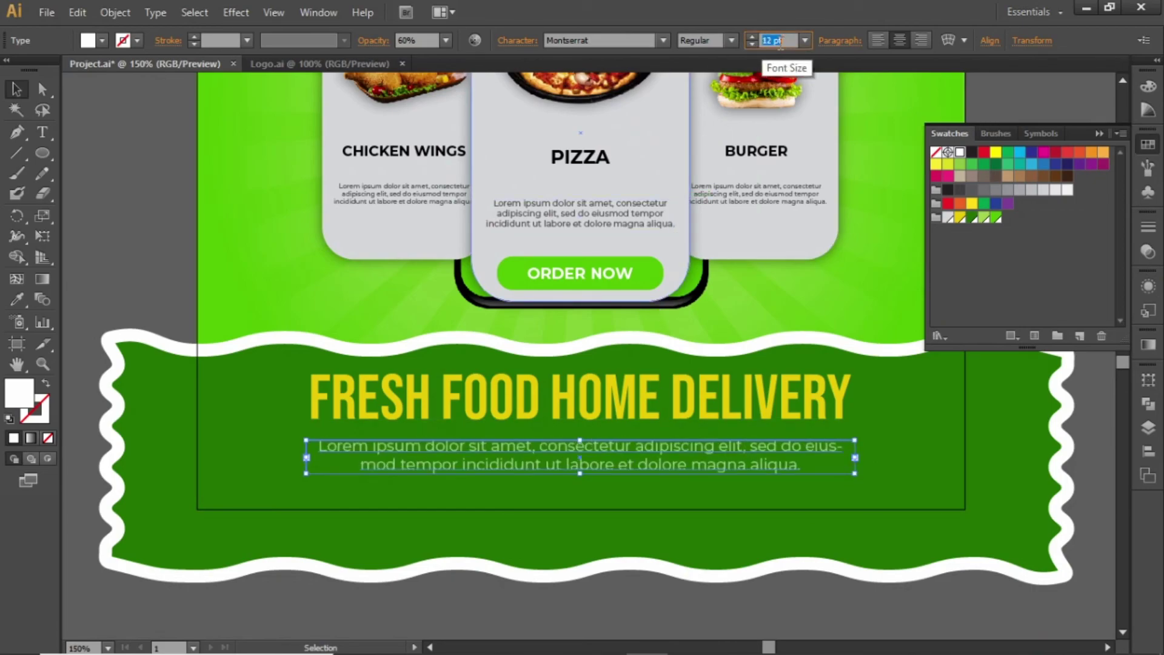
key(Down)
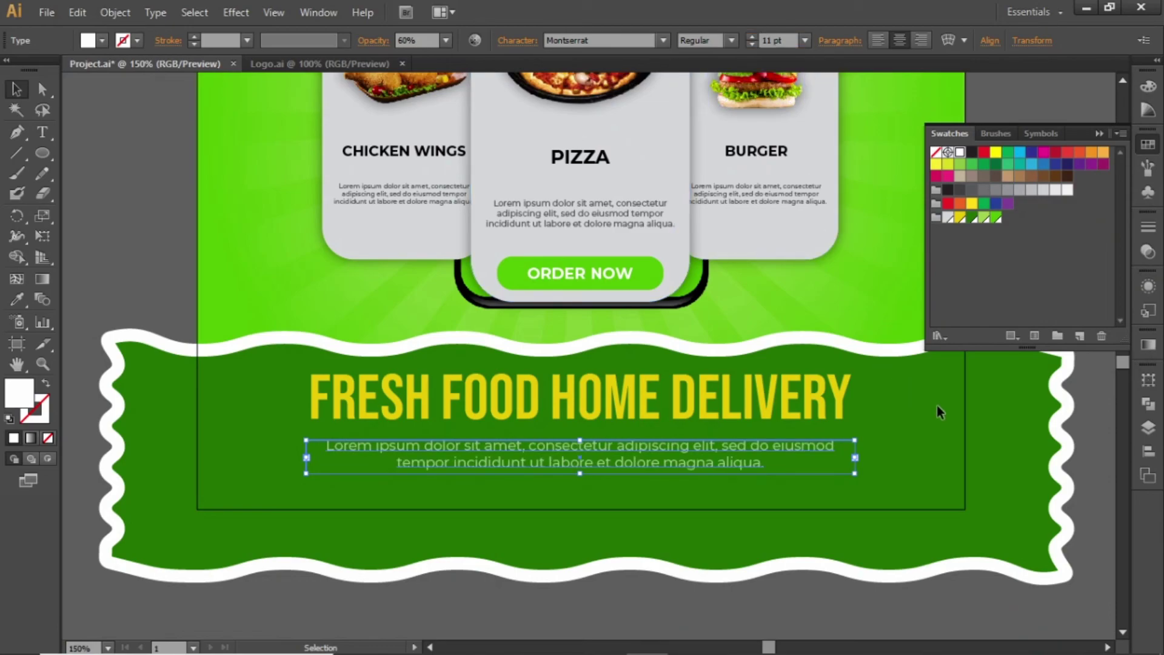
click(934, 424)
key(ctrl+0)
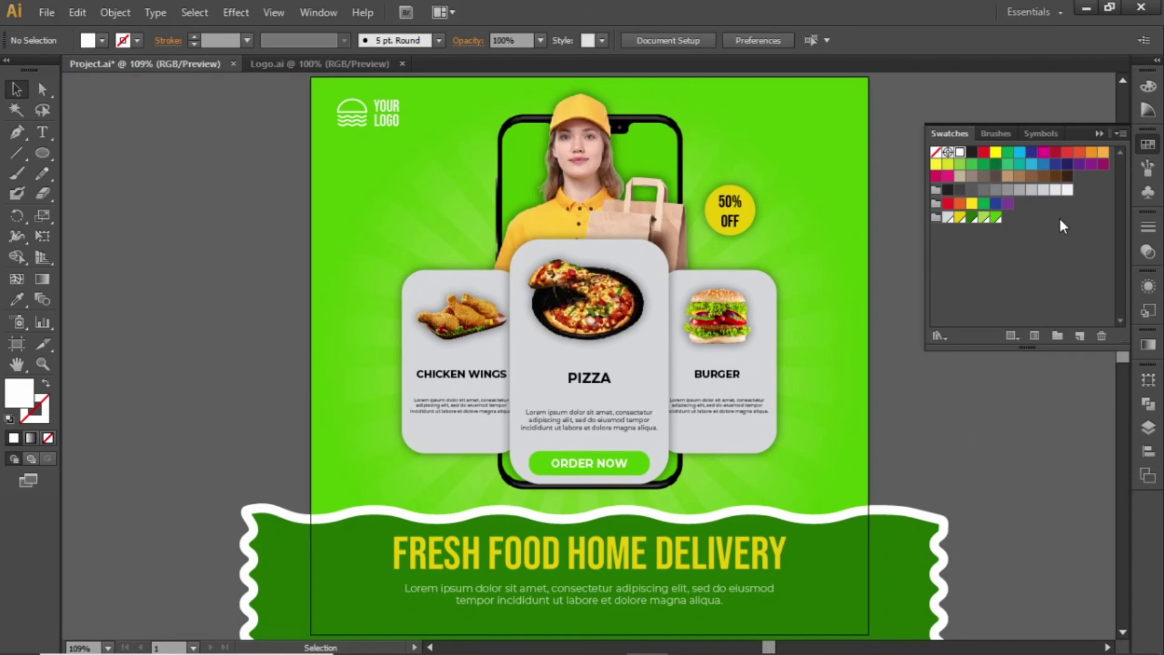
Collapse the Swatches panel and unlock all locked objects in the artwork
click(1100, 133)
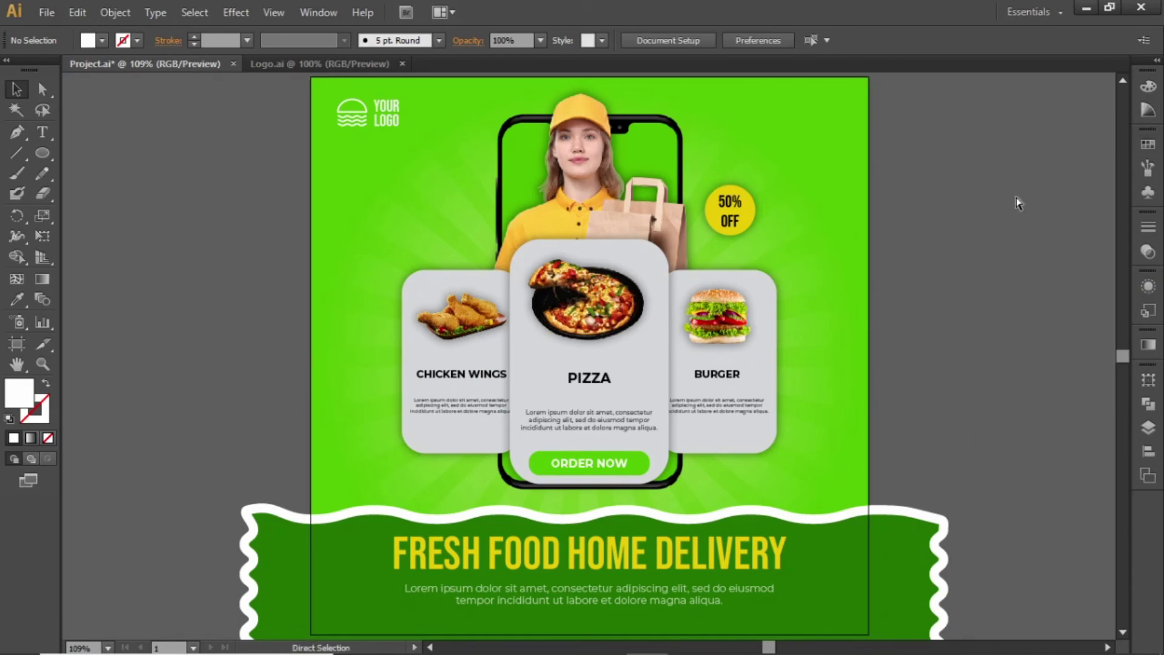
key(ctrl+1)
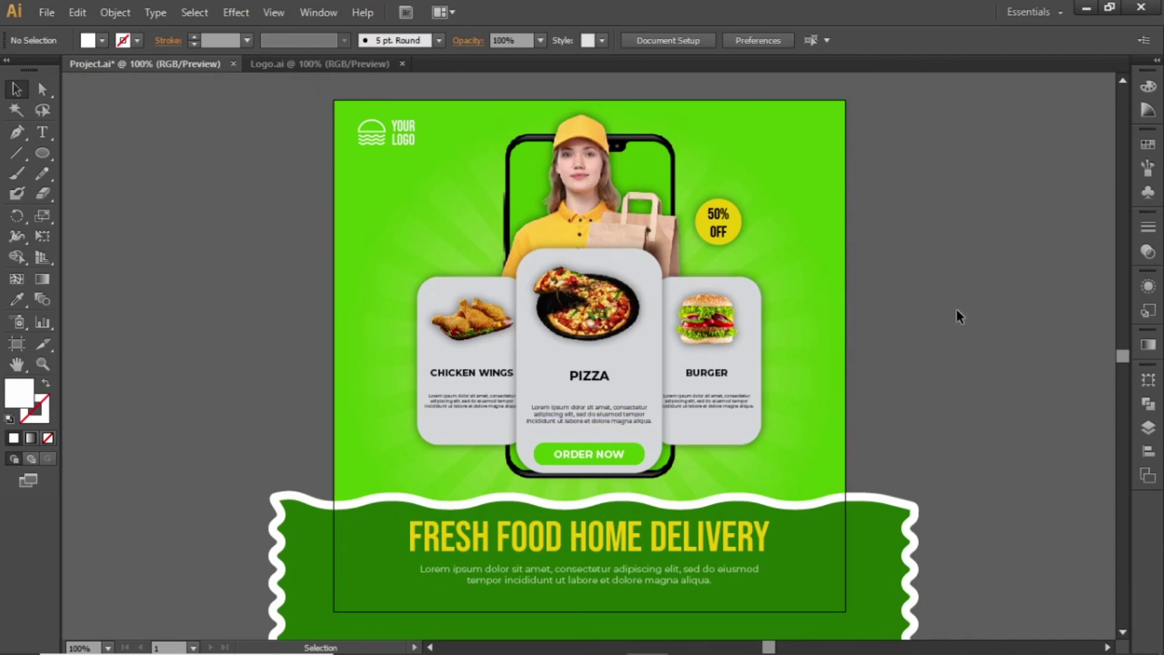
click(115, 12)
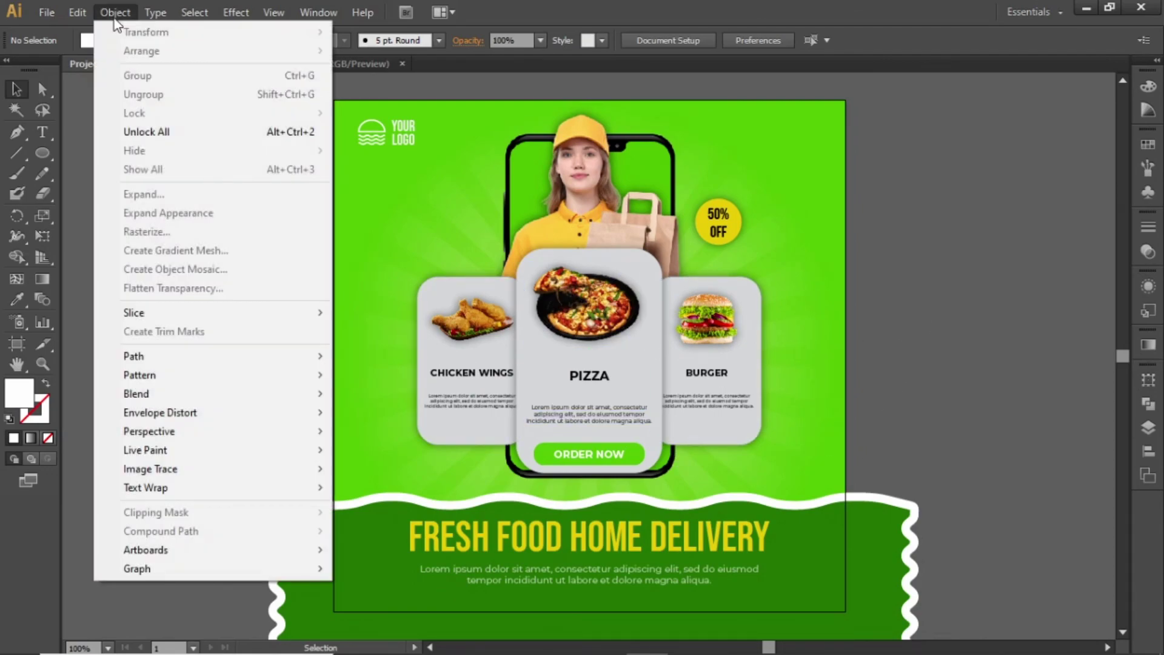
click(202, 133)
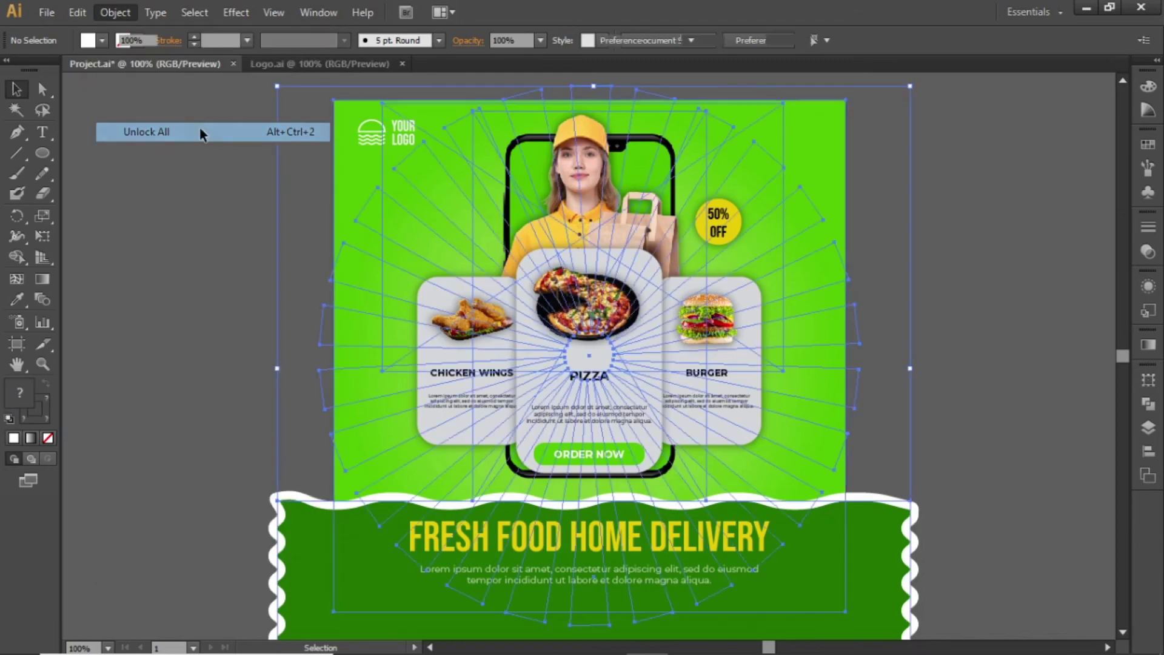
click(176, 263)
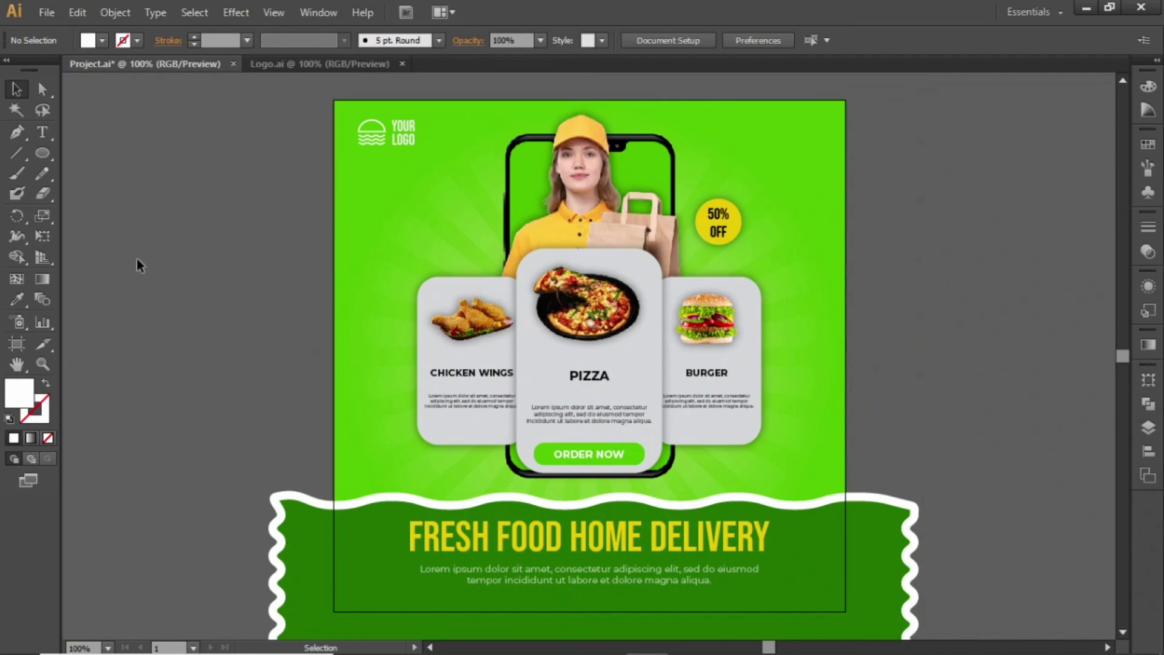
Draw a white rectangle over the artwork that exactly covers the artboard
drag(43, 153, 114, 152)
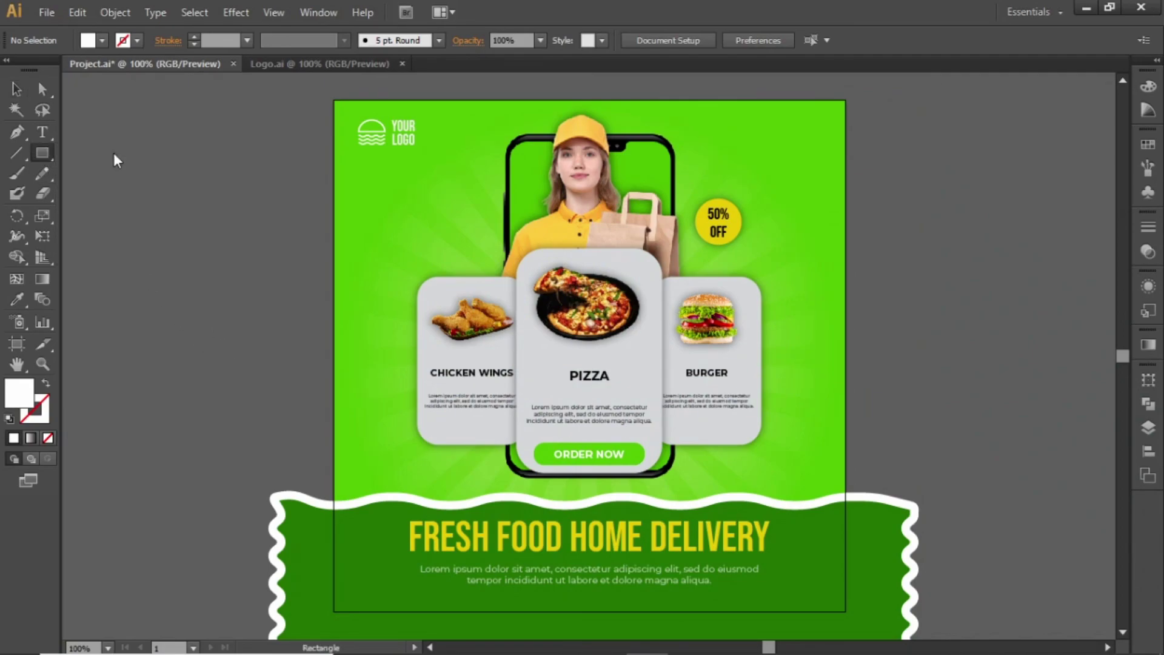
drag(334, 101, 846, 611)
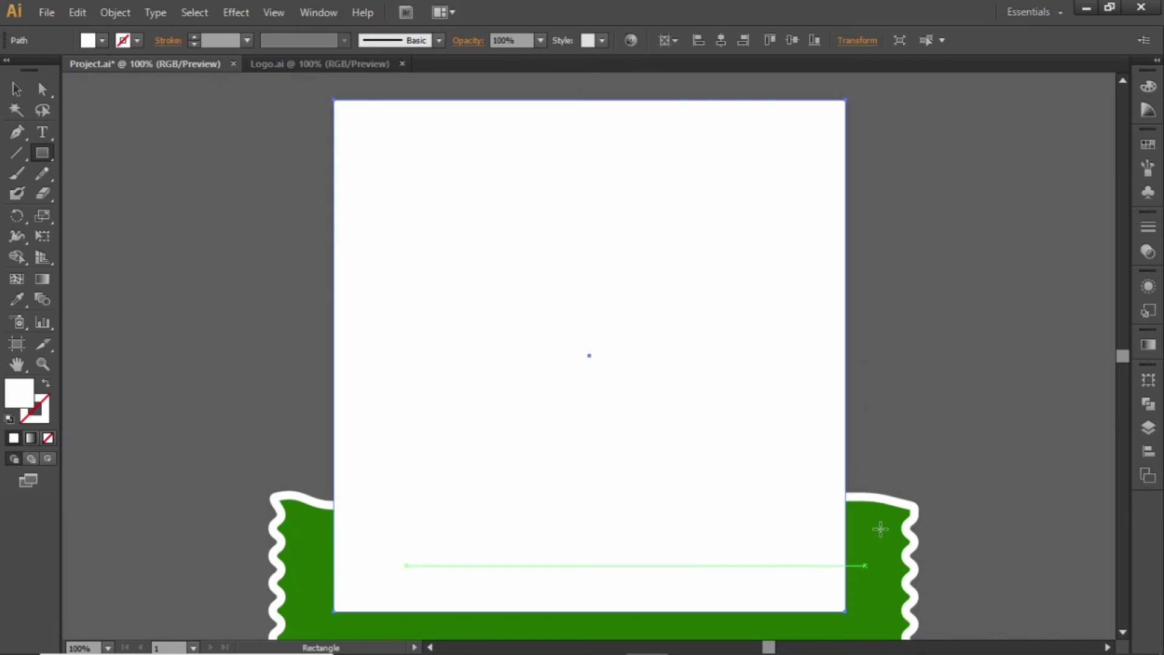
key(v)
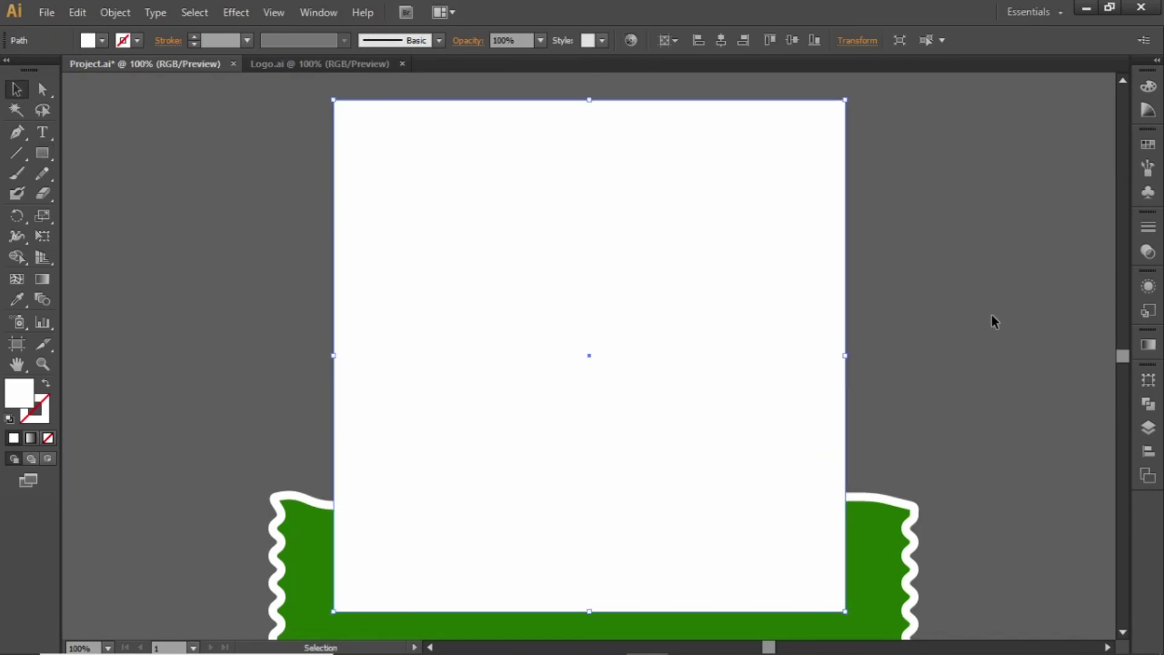
Select all the artwork and make a clipping mask with the artboard-sized rectangle, trimming everything outside the artboard
key(ctrl+2)
key(ctrl+a)
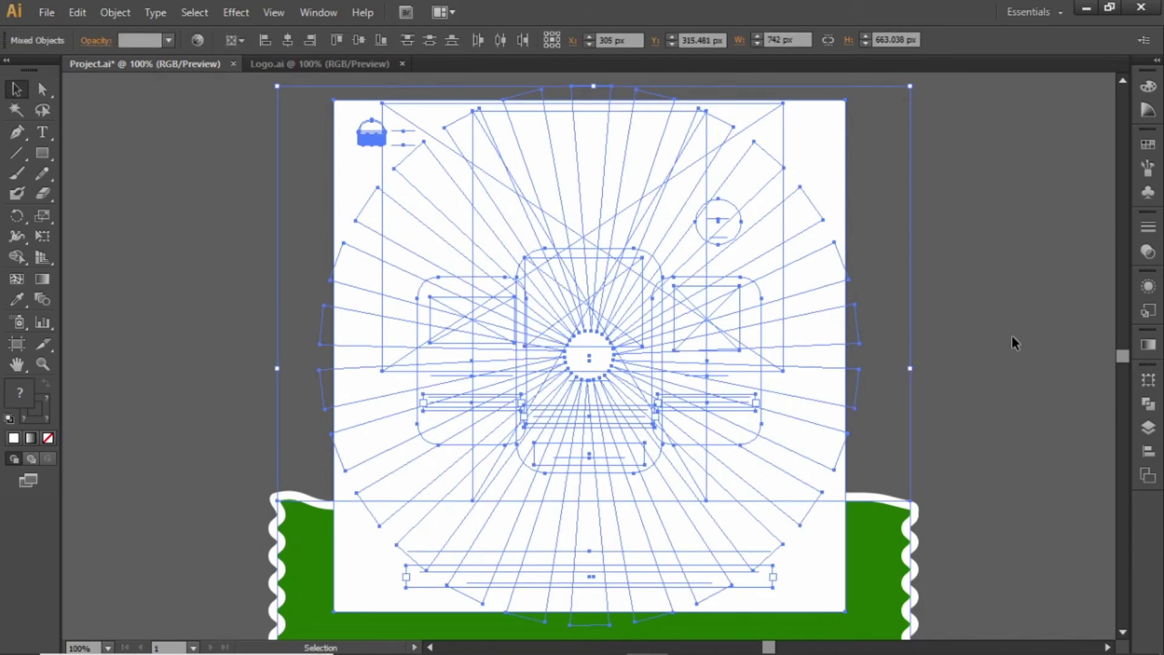
click(114, 18)
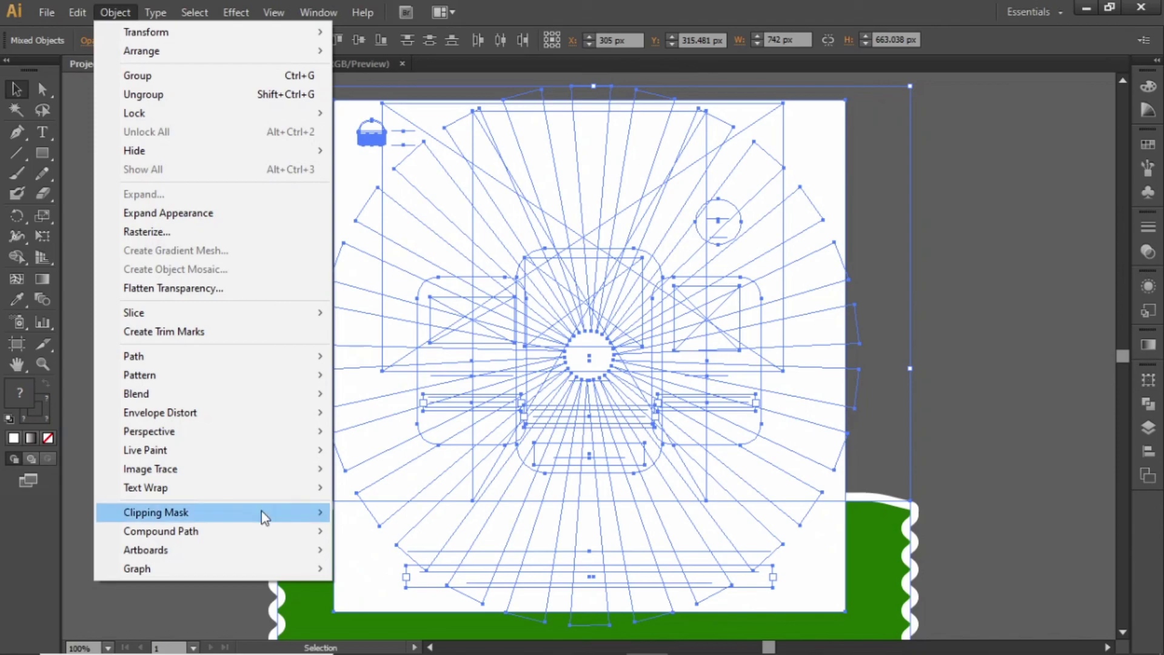
mouse_move(260, 510)
click(416, 514)
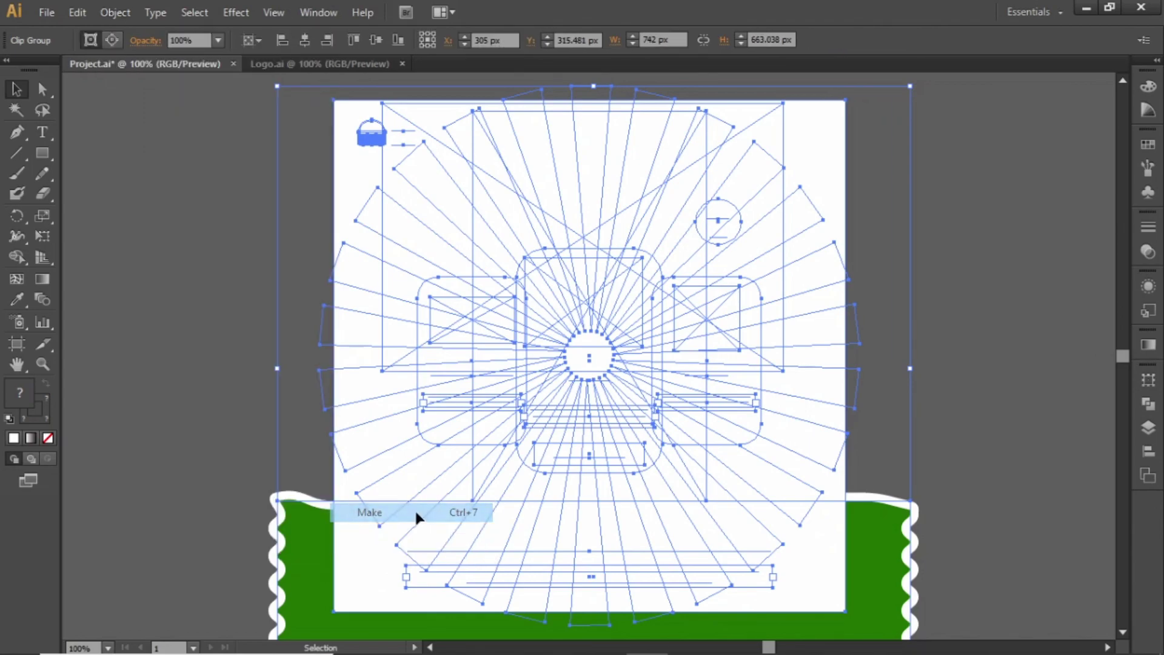
click(969, 314)
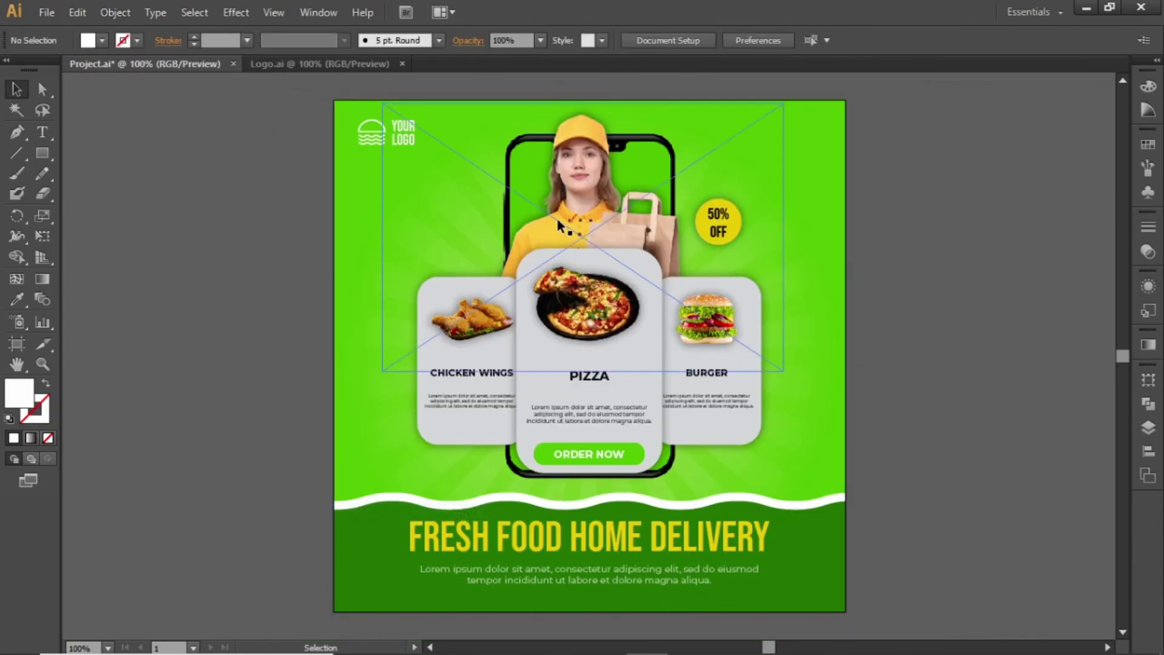